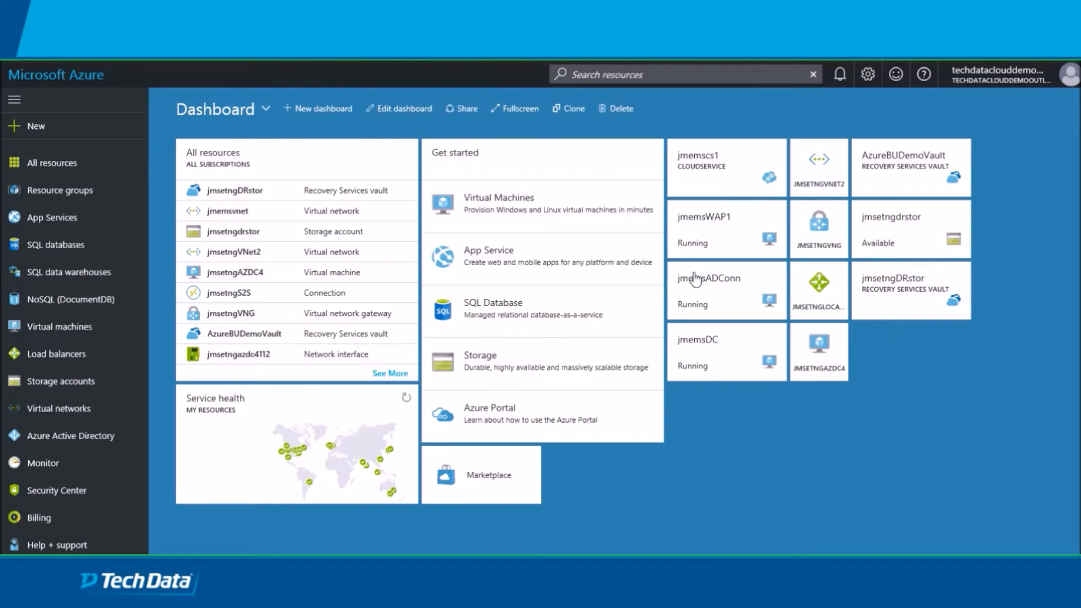
# - Open the jmsetngDRstor Recovery Services vault and go to the Prepare Infrastructure step of Site Recovery
pyautogui.click(905, 288)
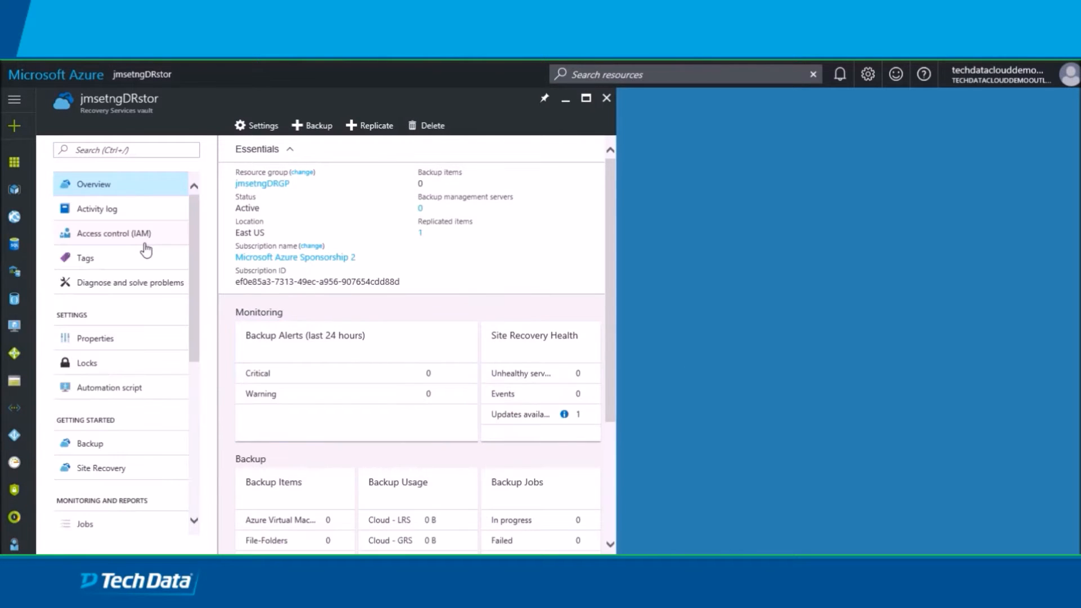
pyautogui.scroll(-5, 146, 248)
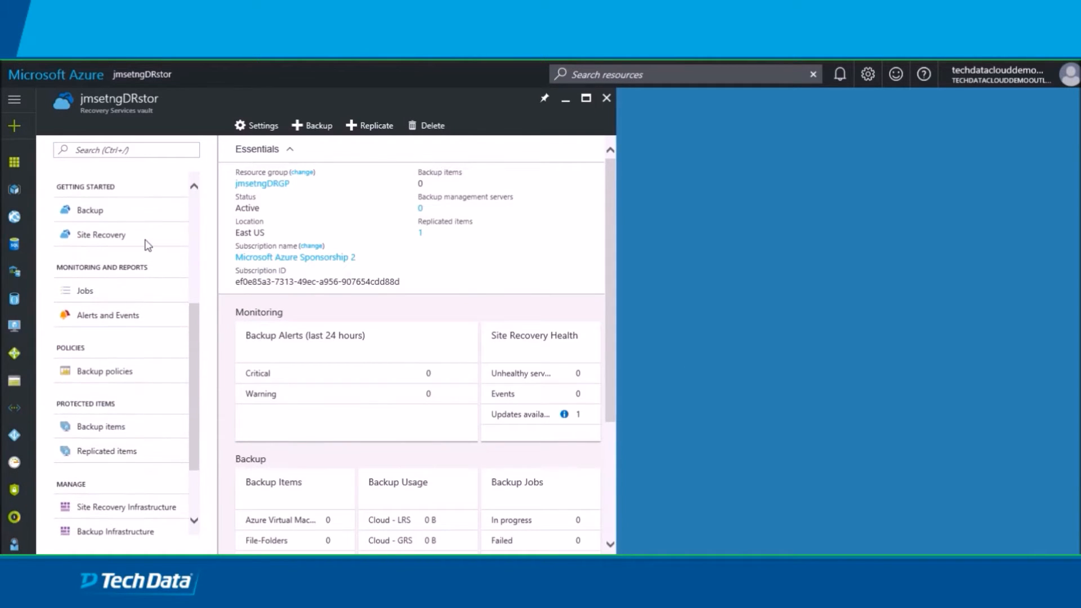
pyautogui.scroll(-1, 127, 360)
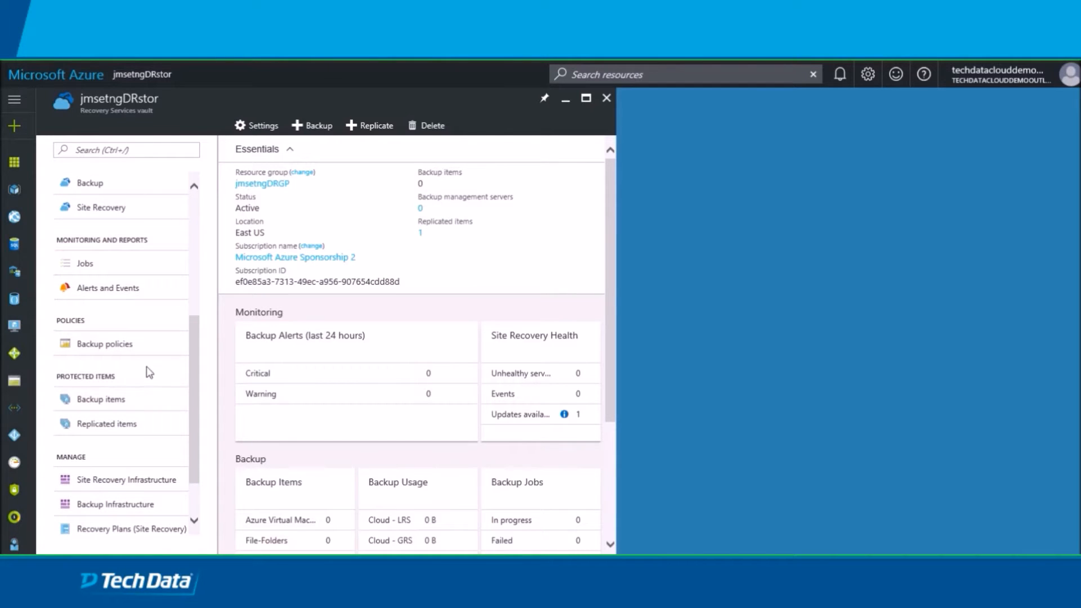
pyautogui.click(111, 210)
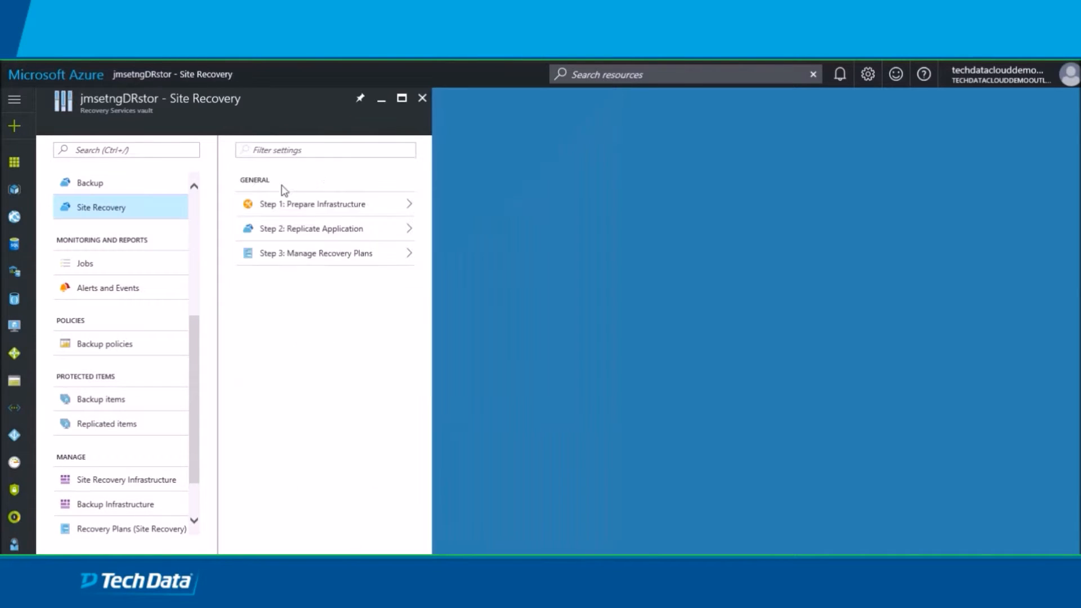
pyautogui.click(315, 228)
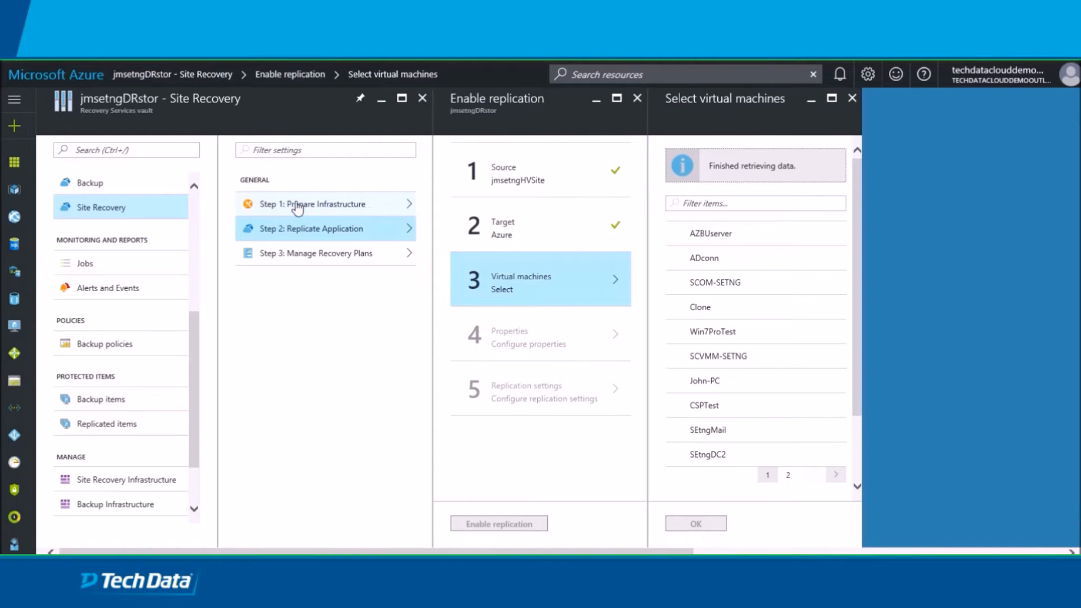
pyautogui.click(296, 206)
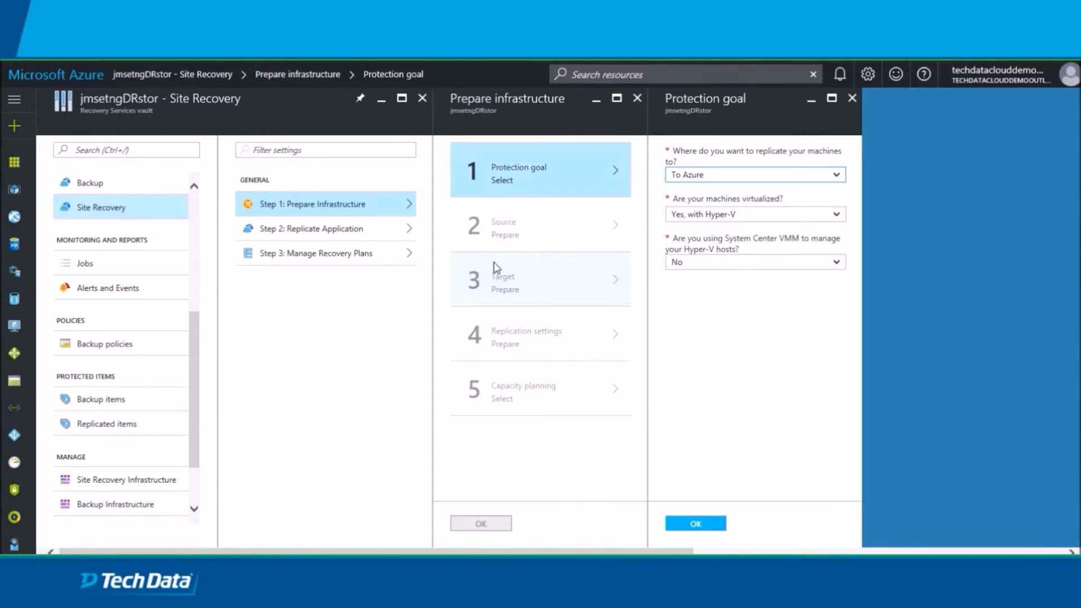
# - Set the protection goal to Hyper-V machines replicated to Azure, with System Center VMM managing the hosts, and confirm it
pyautogui.click(840, 220)
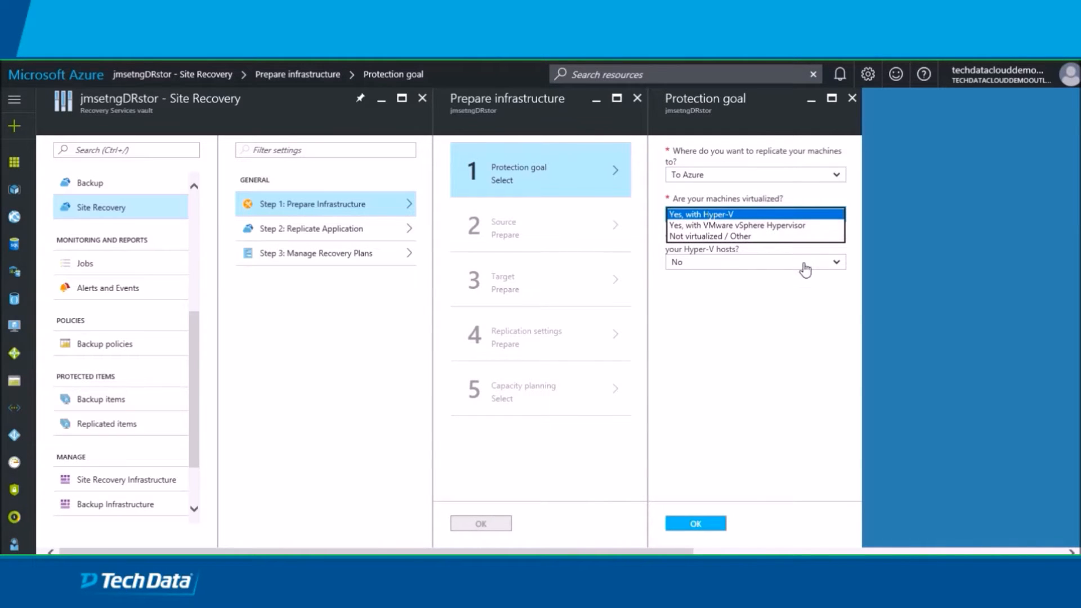
pyautogui.click(785, 288)
pyautogui.click(839, 262)
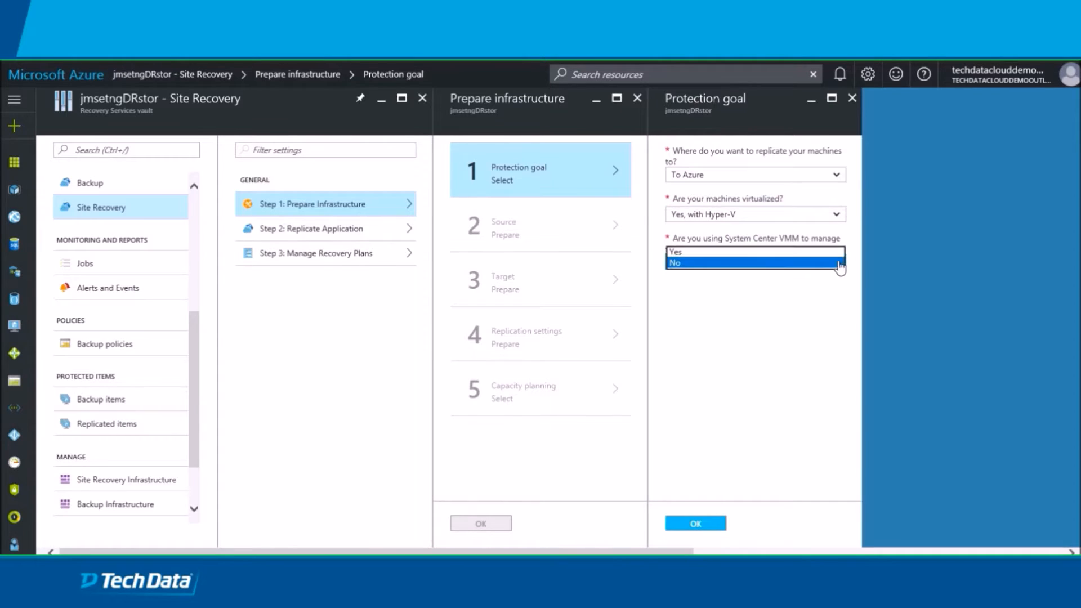
pyautogui.click(788, 252)
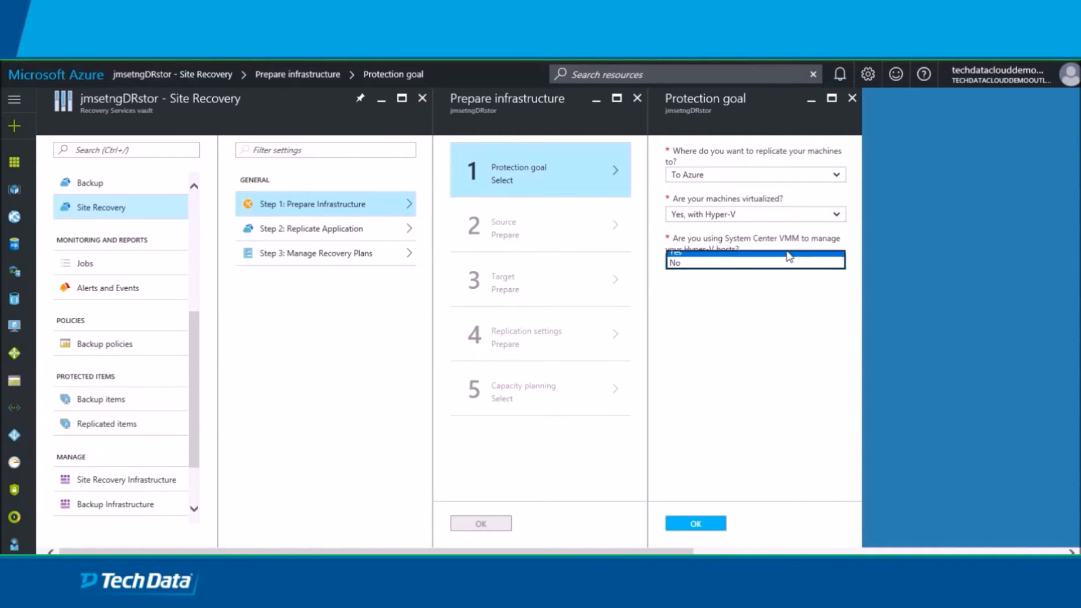
pyautogui.click(695, 523)
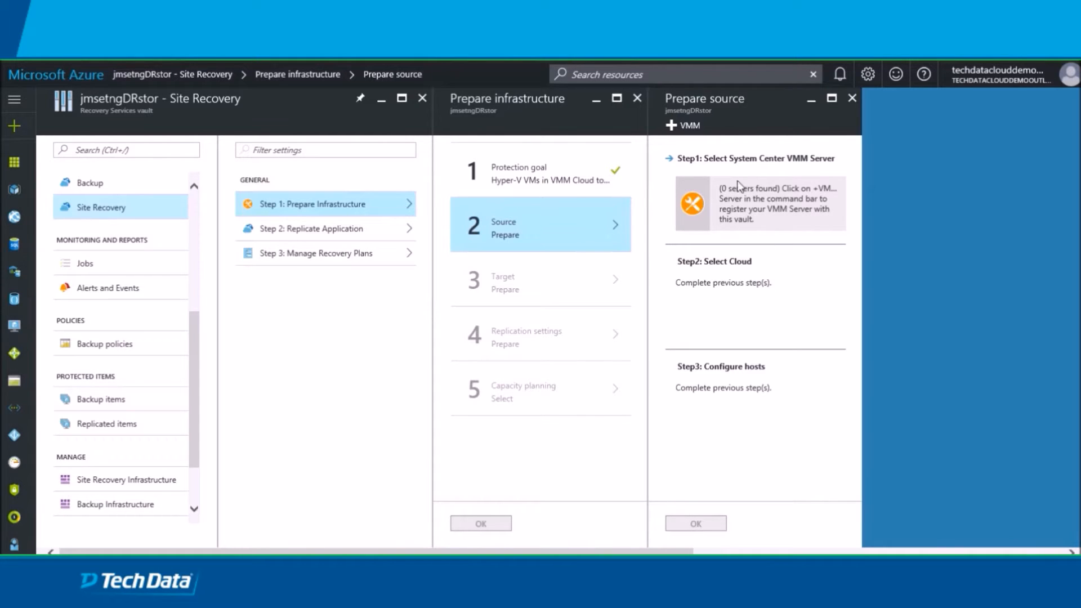
# - Open the form for adding a System Center VMM server and read its registration instructions
pyautogui.click(687, 128)
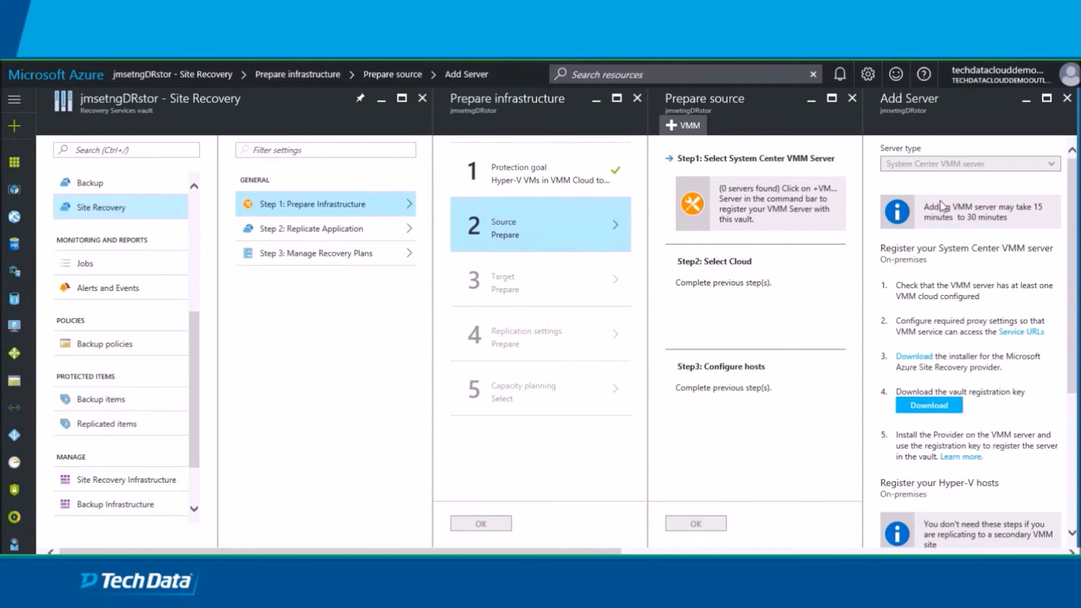
pyautogui.moveTo(1073, 224); pyautogui.dragTo(1067, 262)
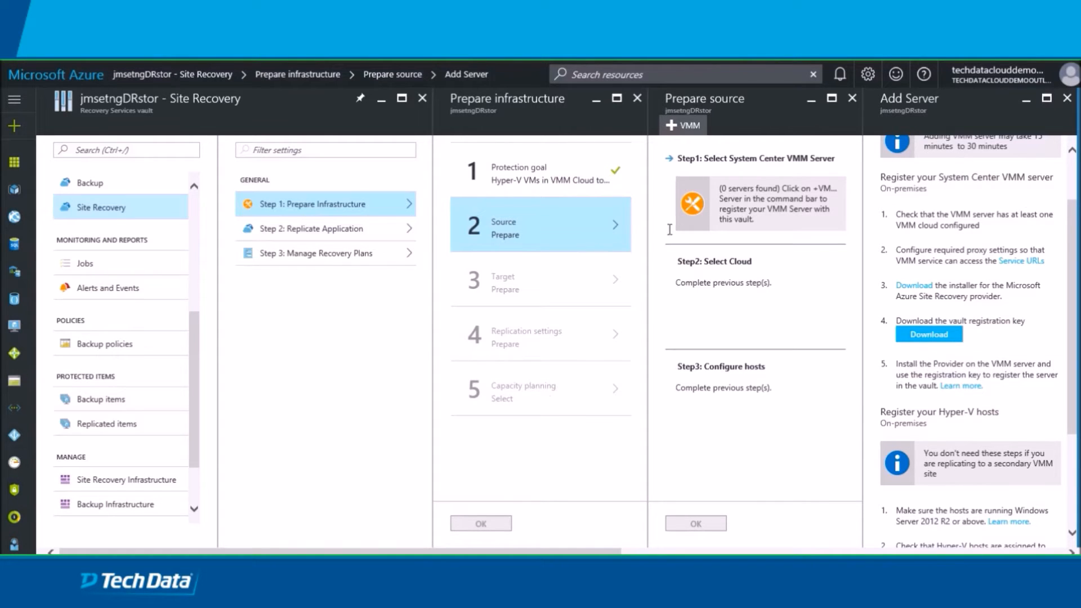
# - Switch to the Virtual Machine Manager console and open the properties of the SOLCTRcloud cloud
pyautogui.moveTo(449, 591)
pyautogui.click(582, 553)
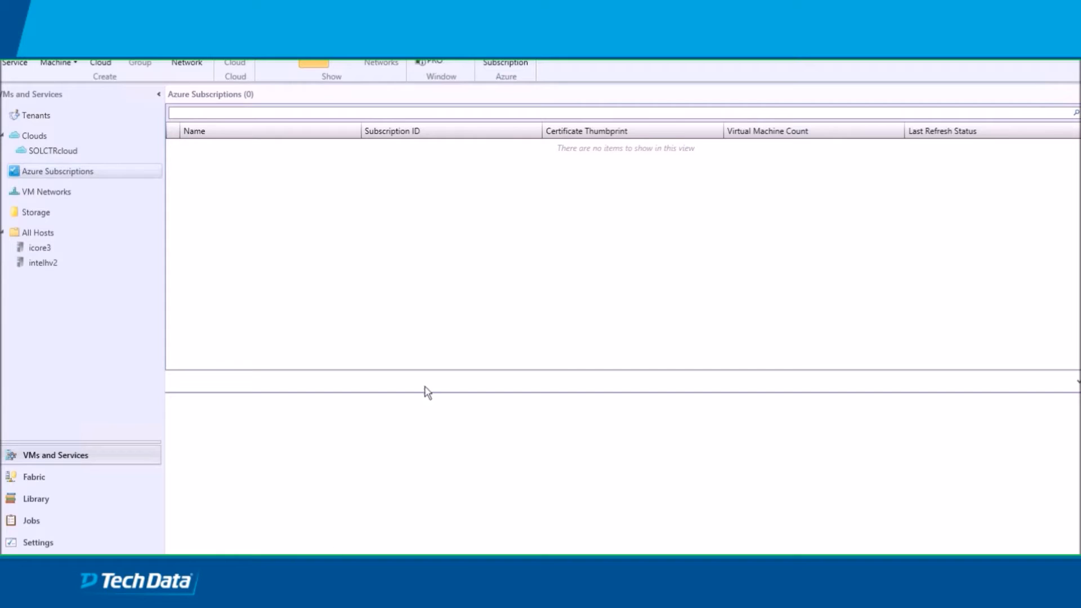
pyautogui.click(49, 151)
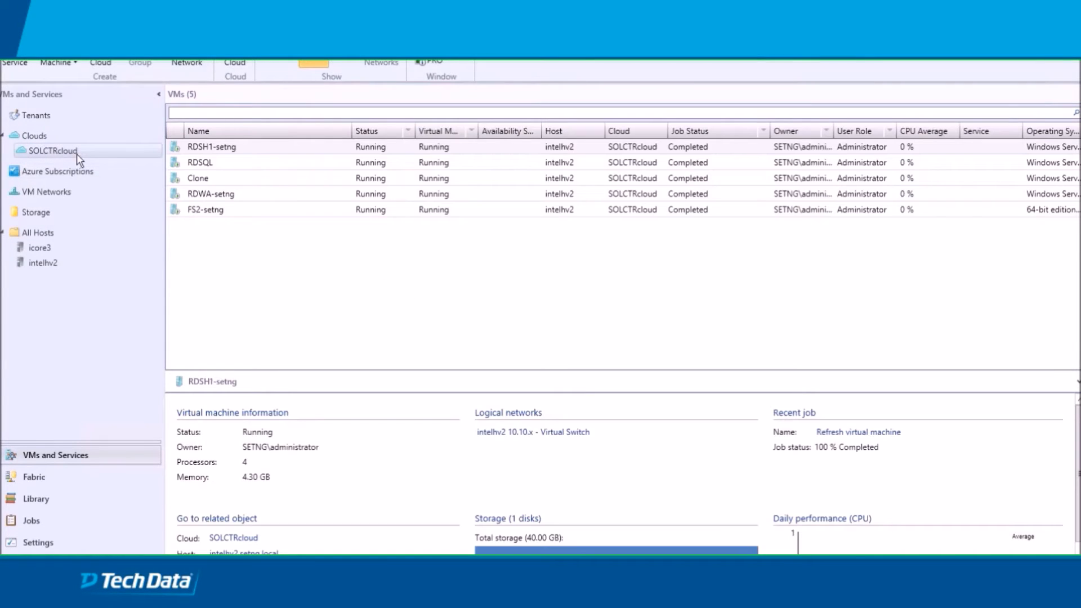
pyautogui.rightClick(59, 151)
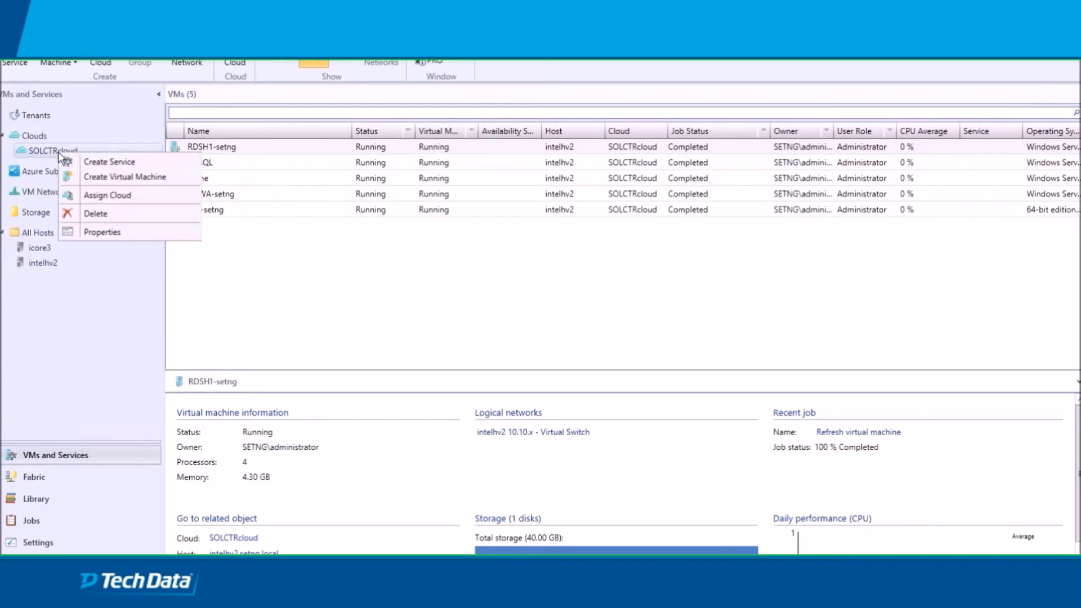
pyautogui.click(108, 232)
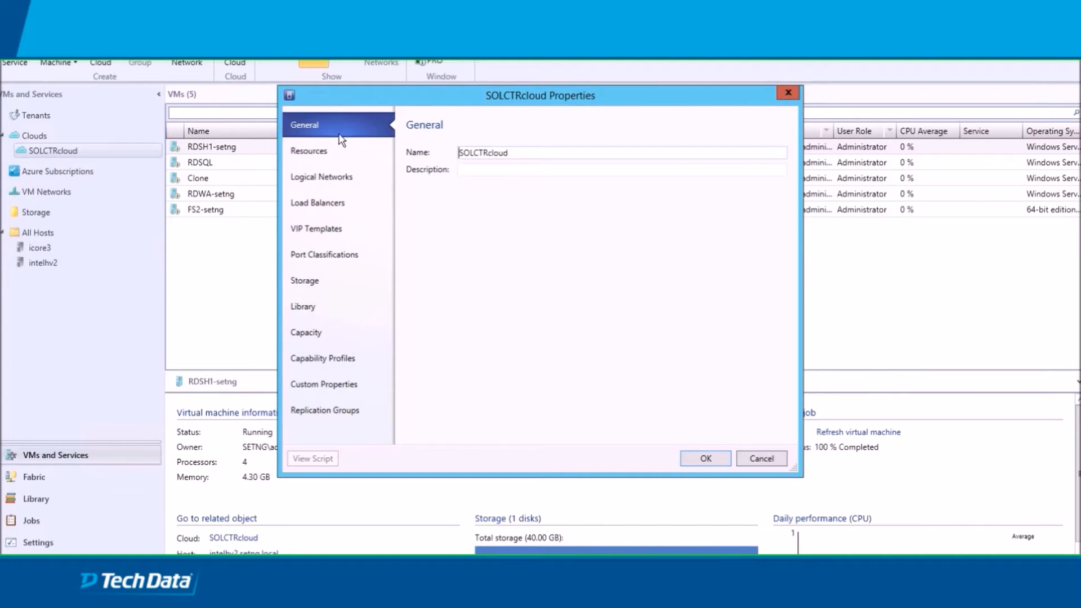
# - Review the SOLCTRcloud settings from Resources through Replication Groups and close the properties
pyautogui.click(309, 150)
pyautogui.click(327, 177)
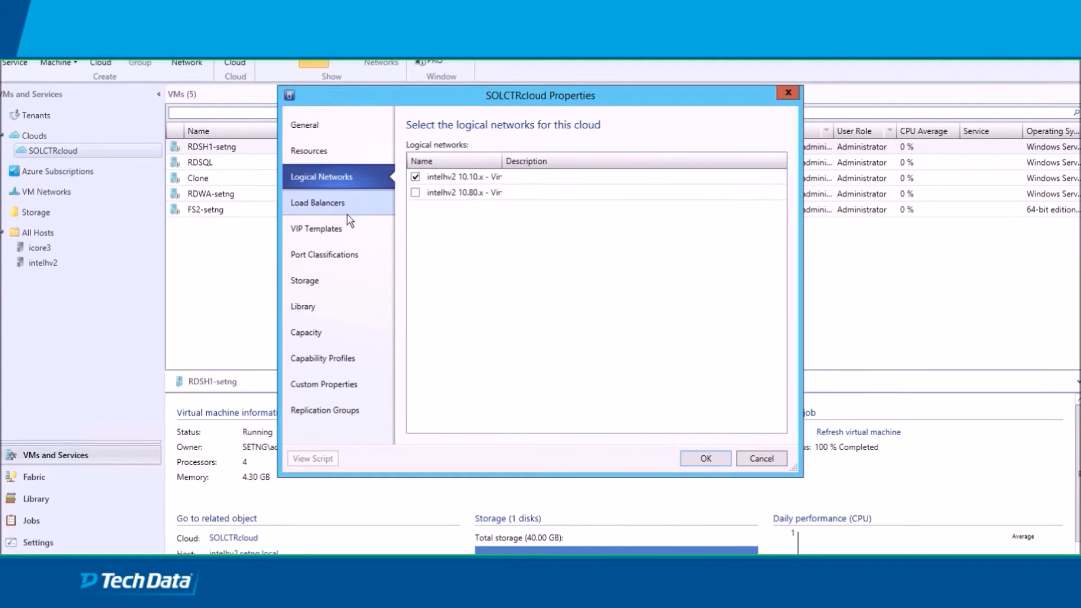
pyautogui.click(346, 204)
pyautogui.click(355, 233)
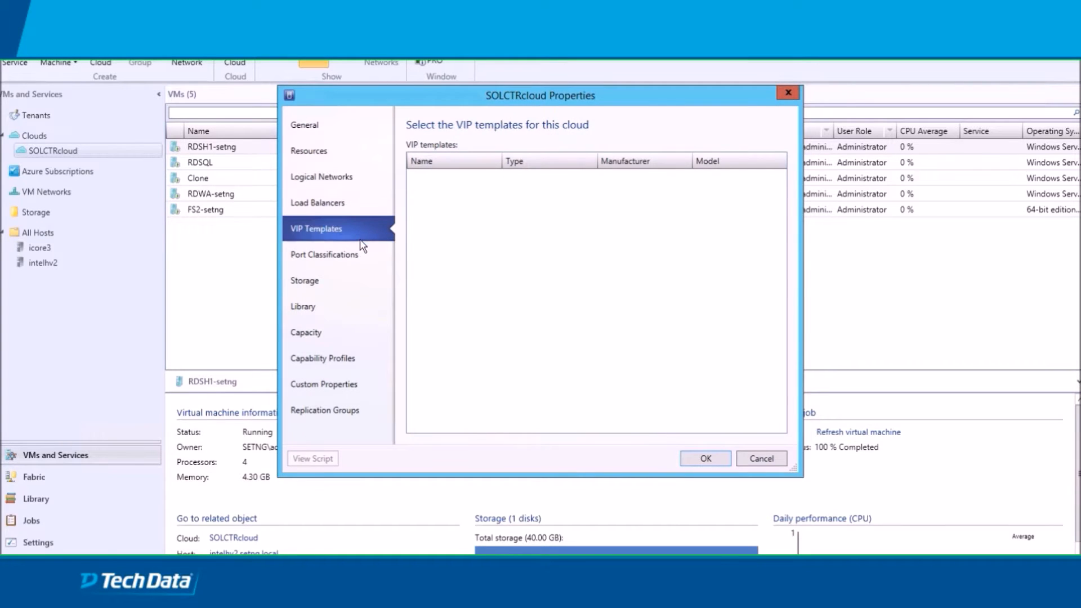
pyautogui.click(348, 260)
pyautogui.click(337, 284)
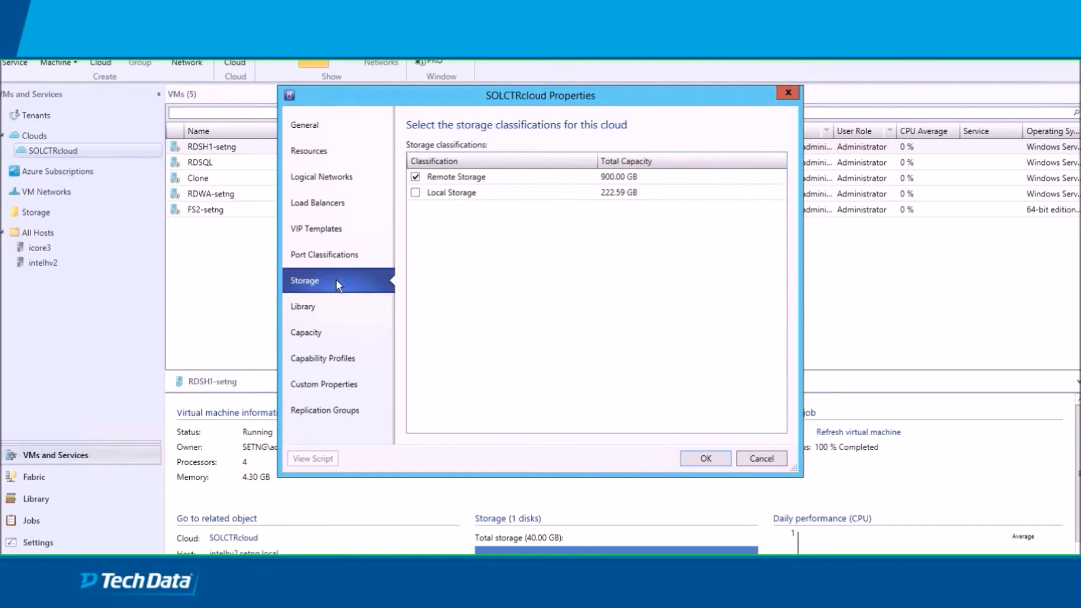
pyautogui.click(339, 308)
pyautogui.click(337, 334)
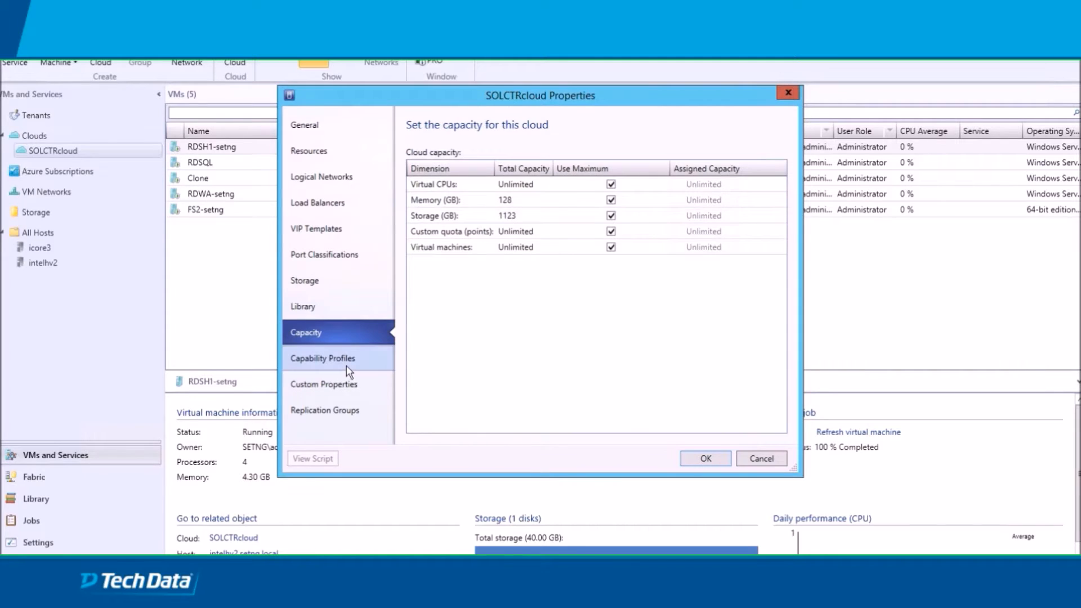
pyautogui.click(347, 365)
pyautogui.click(354, 396)
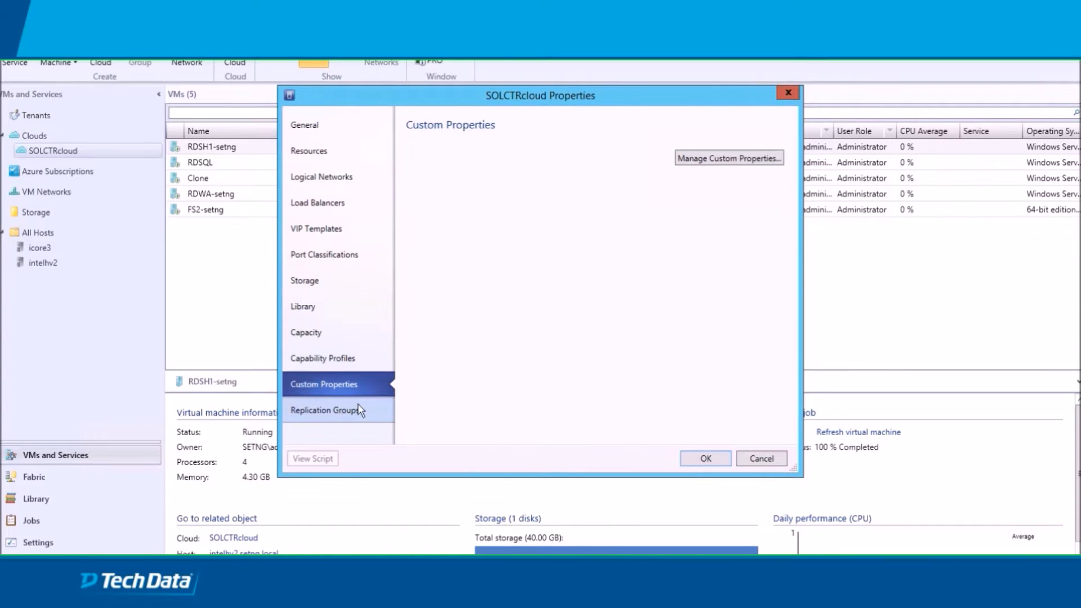
pyautogui.click(358, 407)
pyautogui.click(714, 459)
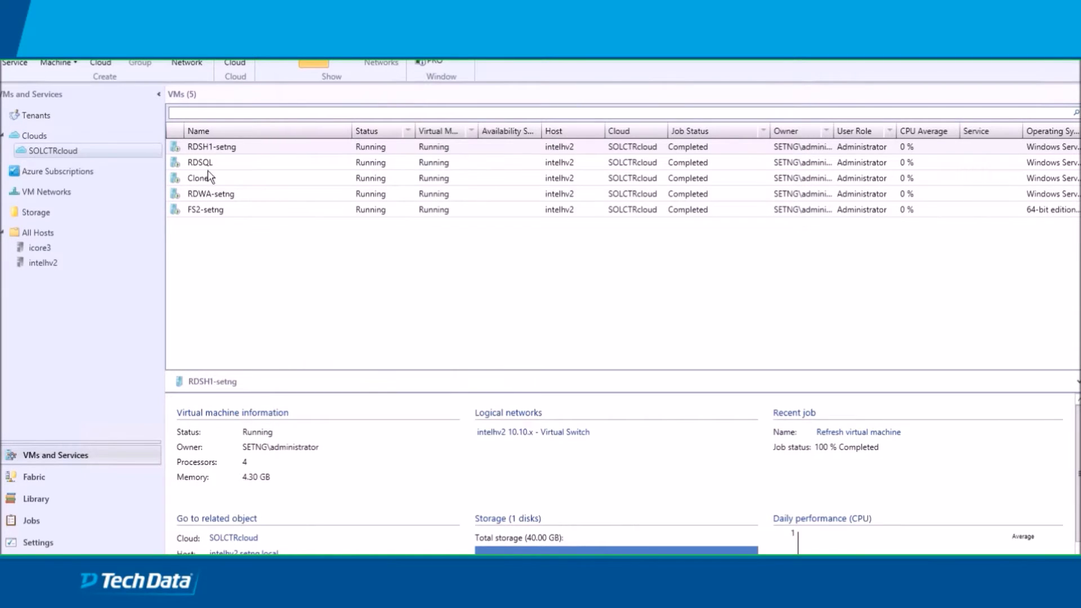
# - Start creating a private cloud named TestCloud and assign the All Hosts group as its resources
pyautogui.rightClick(45, 137)
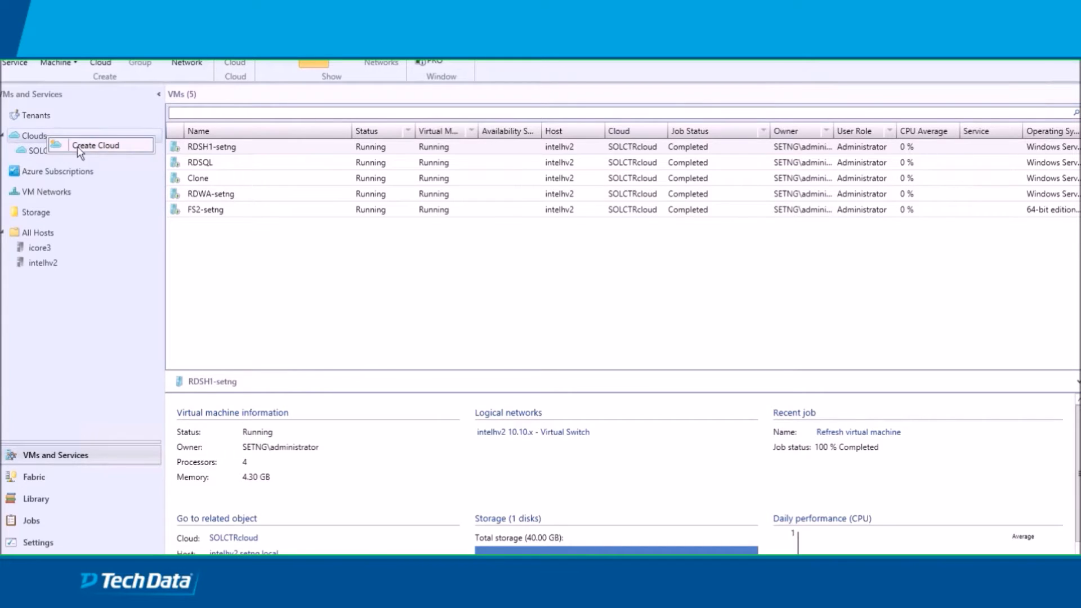
pyautogui.click(79, 148)
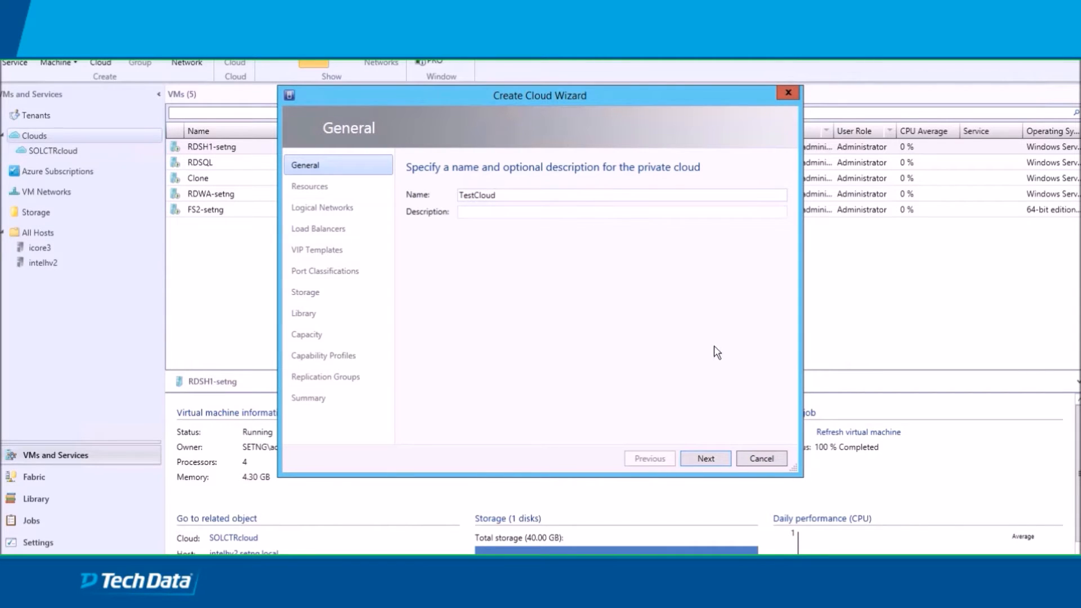
pyautogui.click(704, 459)
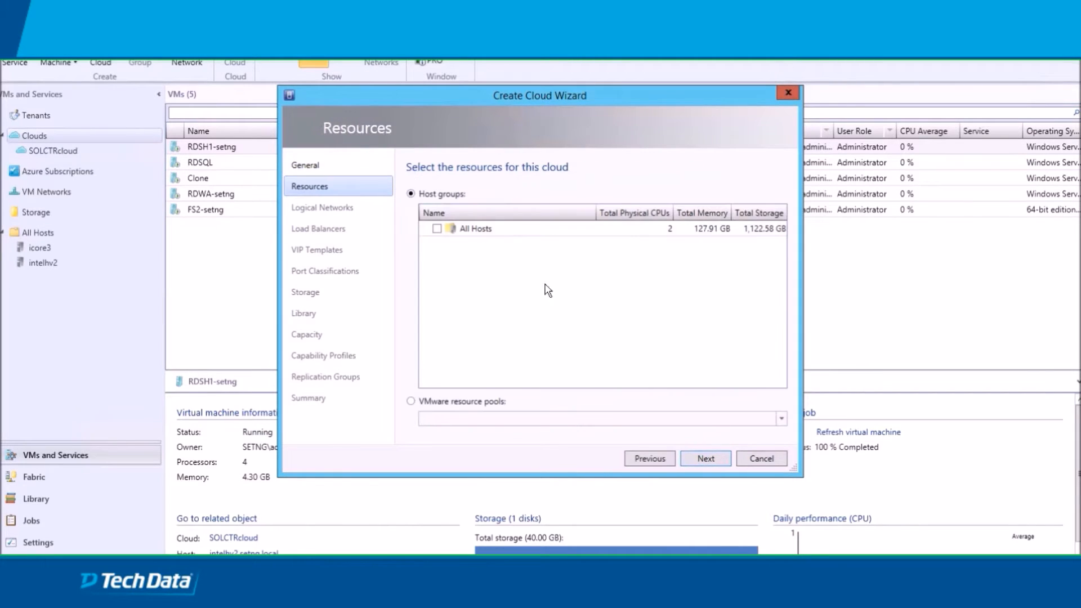
pyautogui.click(437, 229)
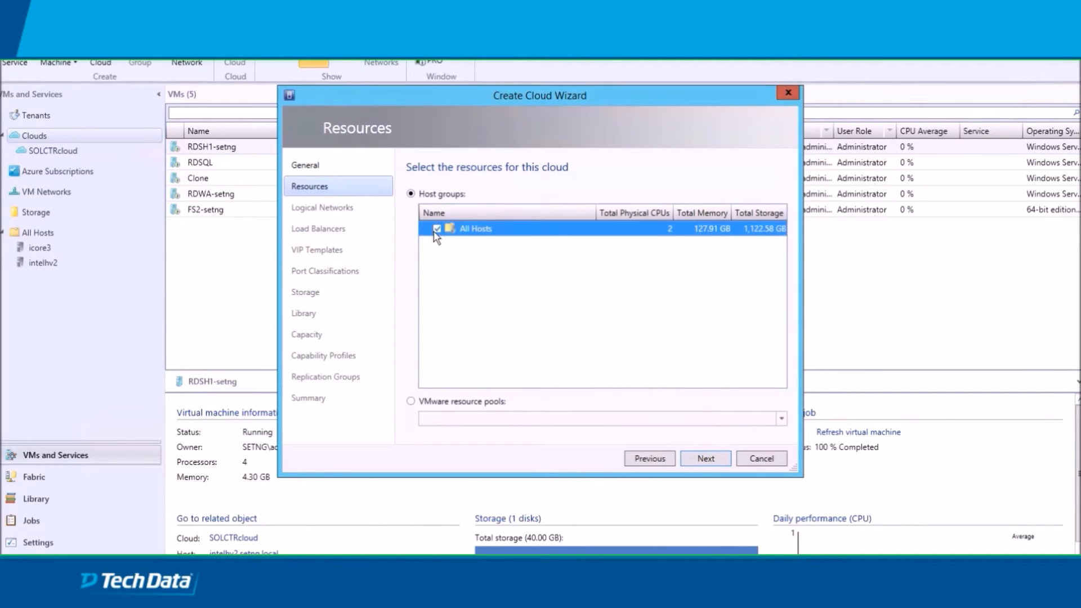
pyautogui.click(701, 457)
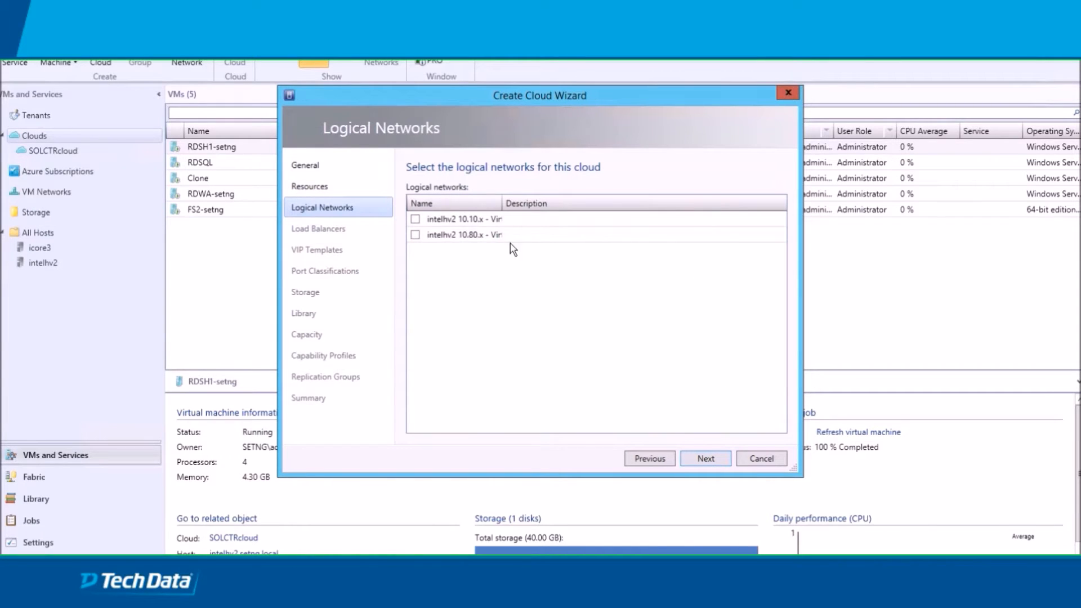
# - Assign the intelhv2 10.10.x logical network to TestCloud, leaving load balancers, VIP templates and port classifications unselected
pyautogui.click(416, 220)
pyautogui.click(708, 460)
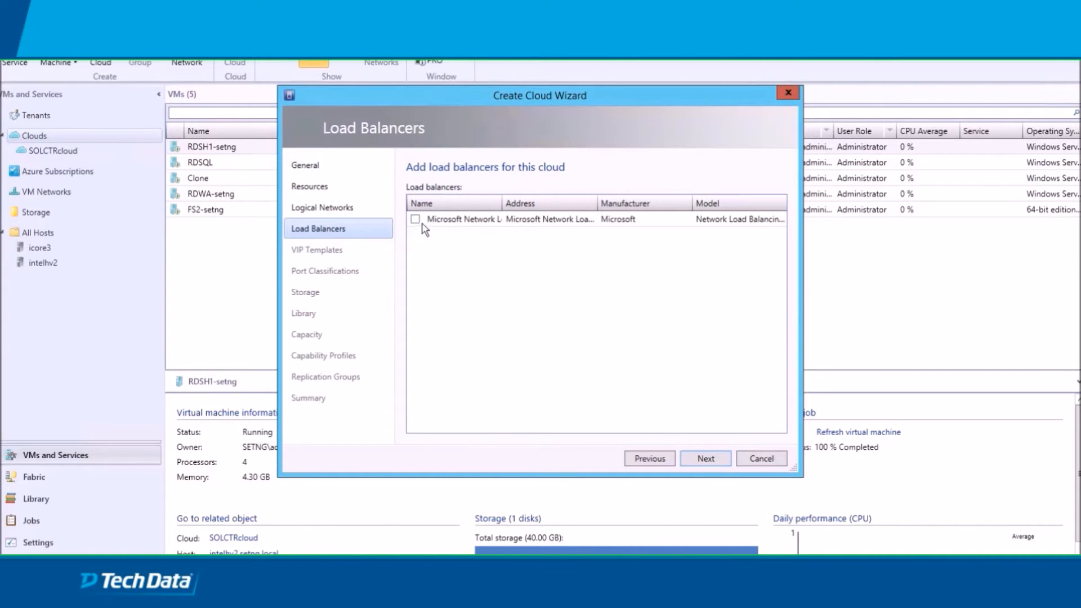
pyautogui.click(705, 459)
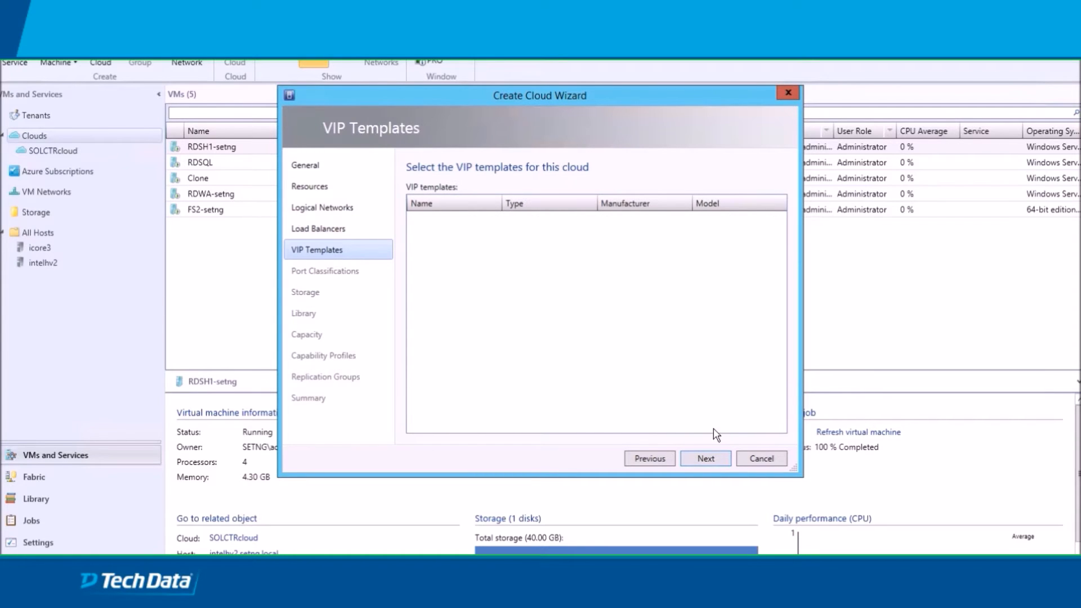
pyautogui.click(708, 458)
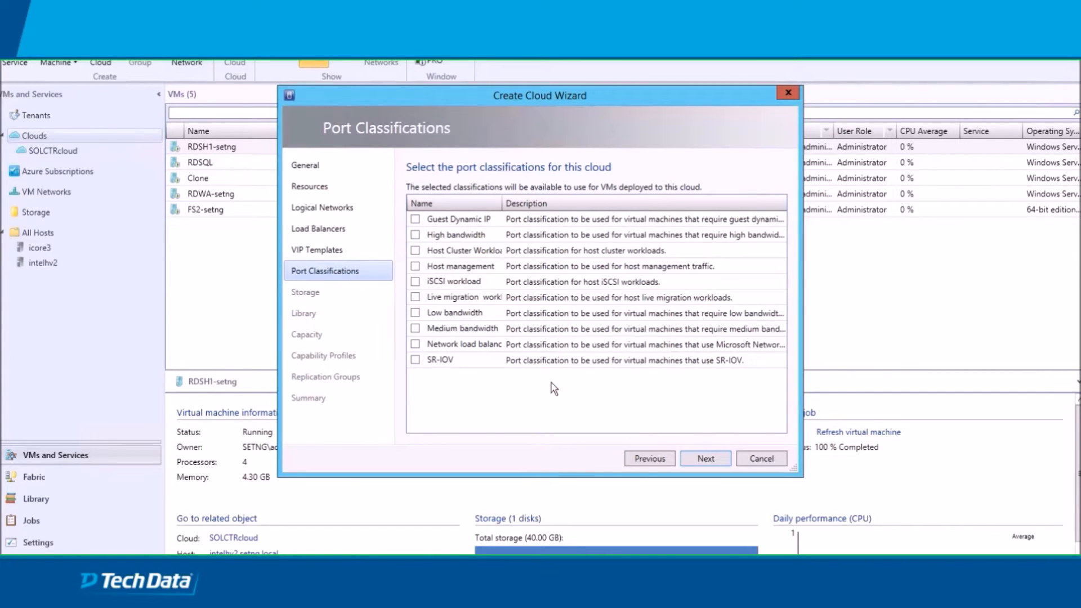
pyautogui.click(706, 459)
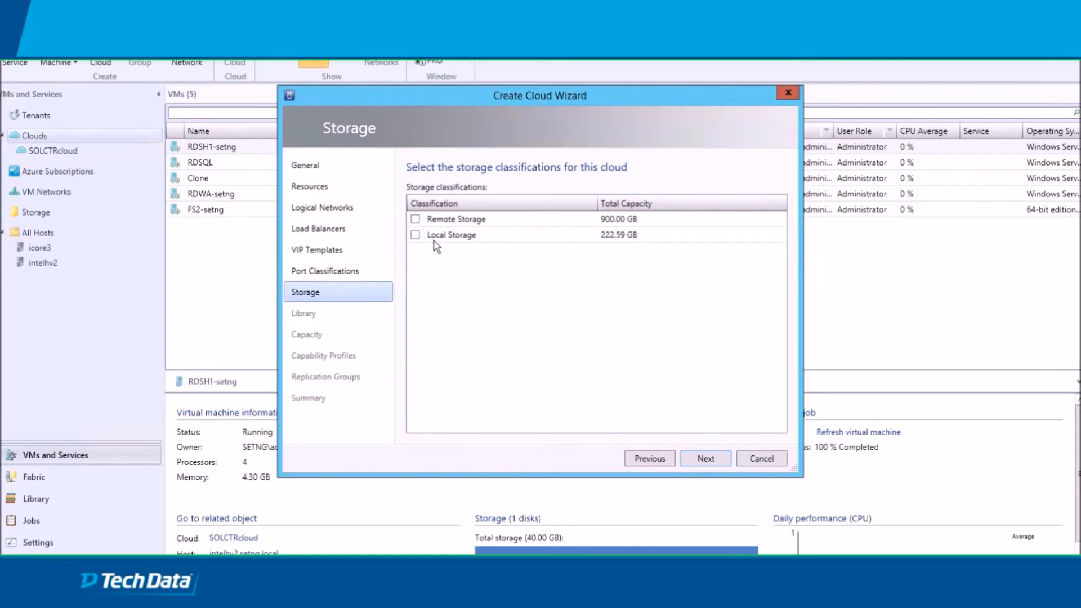
# - Select the Remote Storage classification for TestCloud and accept the default library and capacity settings
pyautogui.click(416, 221)
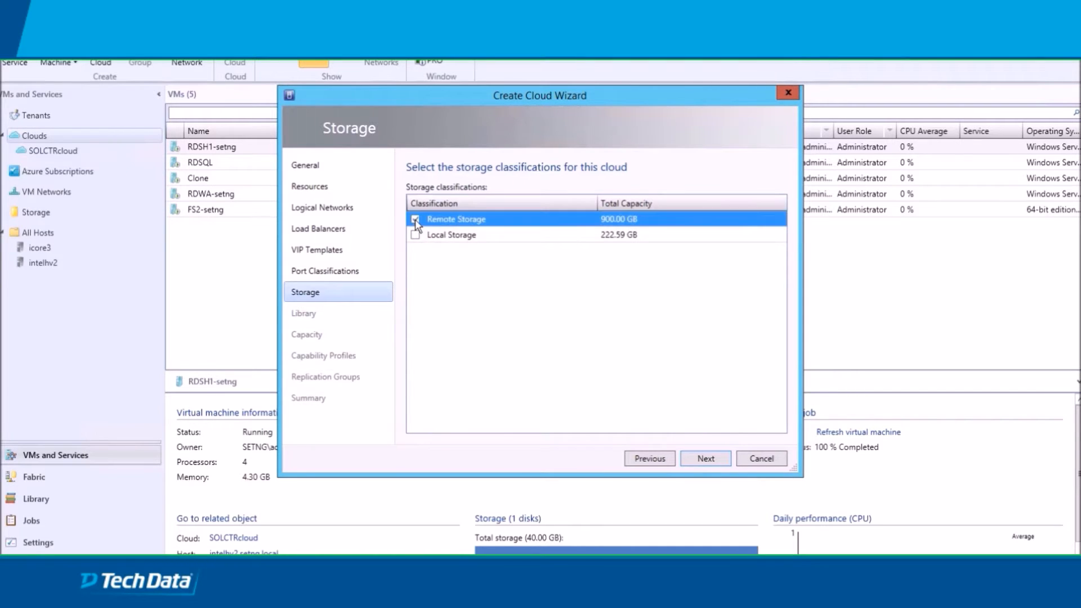
pyautogui.click(699, 462)
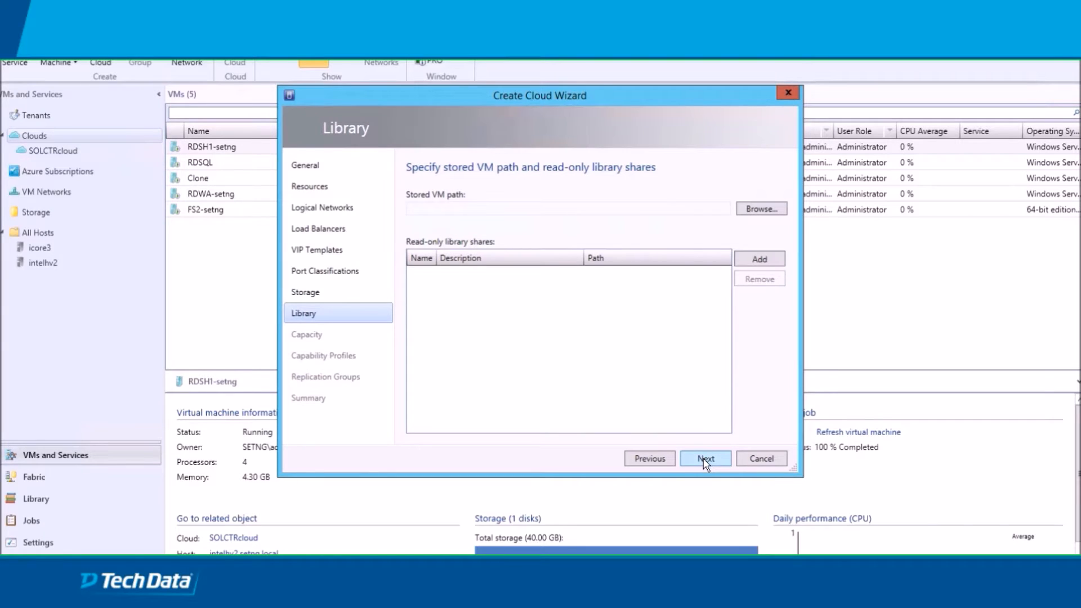
pyautogui.click(704, 465)
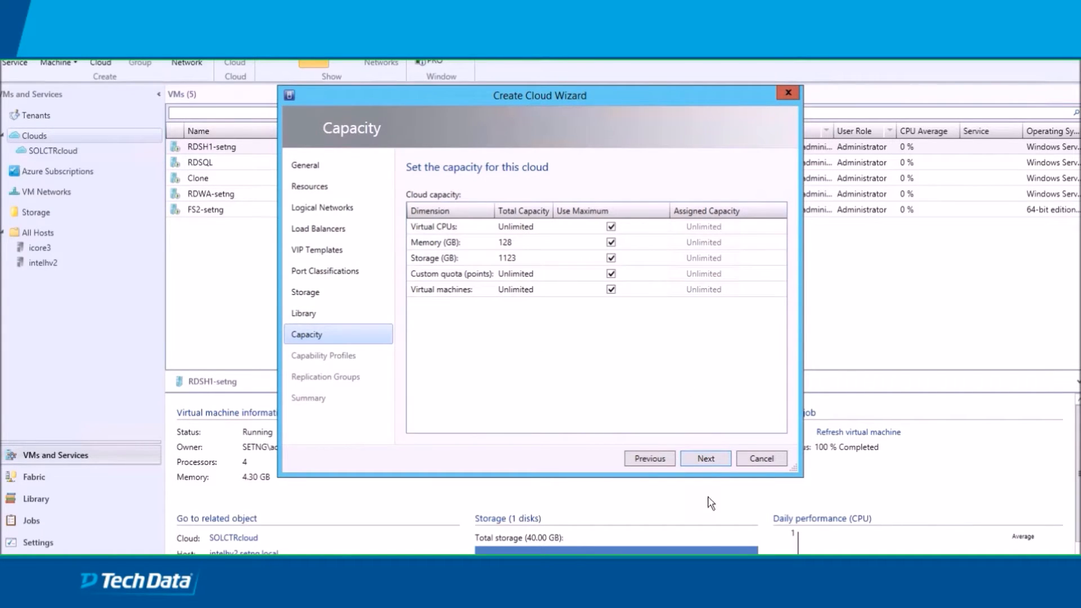
pyautogui.click(707, 459)
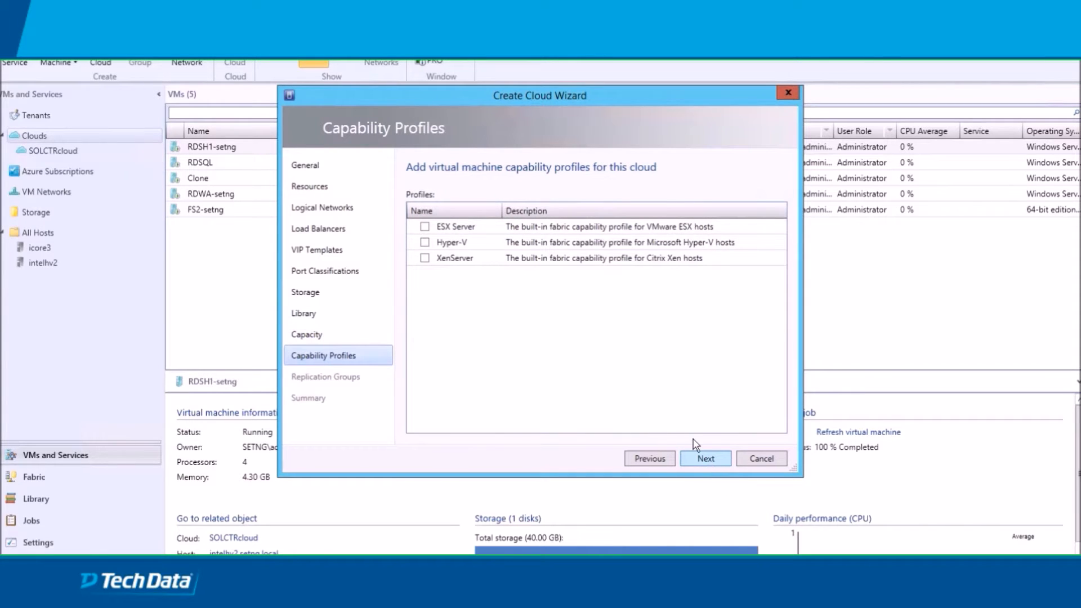
# - Add the Hyper-V capability profile to TestCloud and continue to the summary without selecting a replication group
pyautogui.click(424, 242)
pyautogui.click(698, 456)
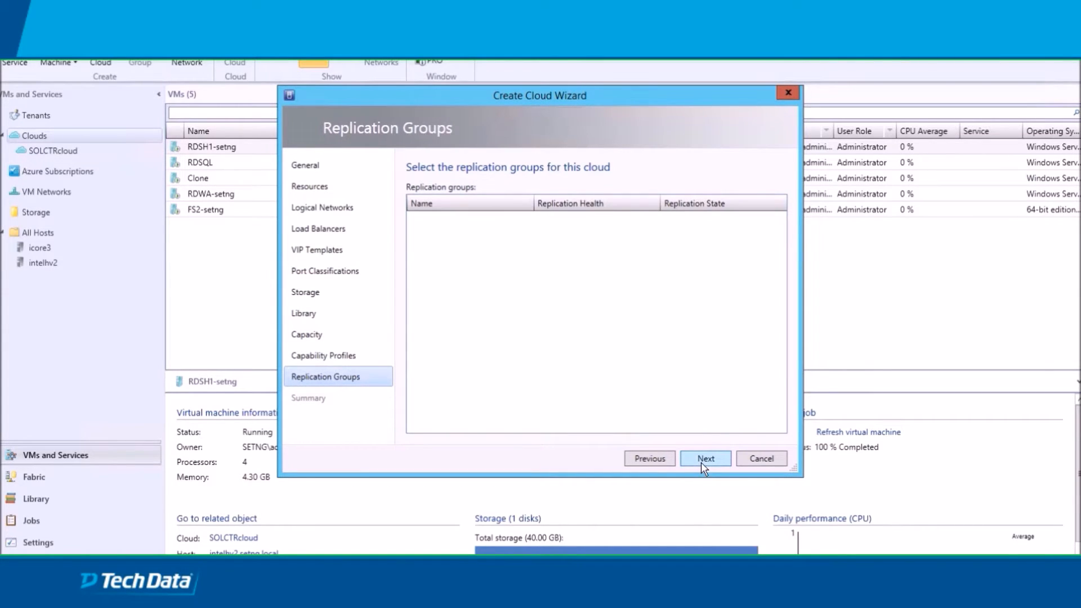
pyautogui.click(704, 461)
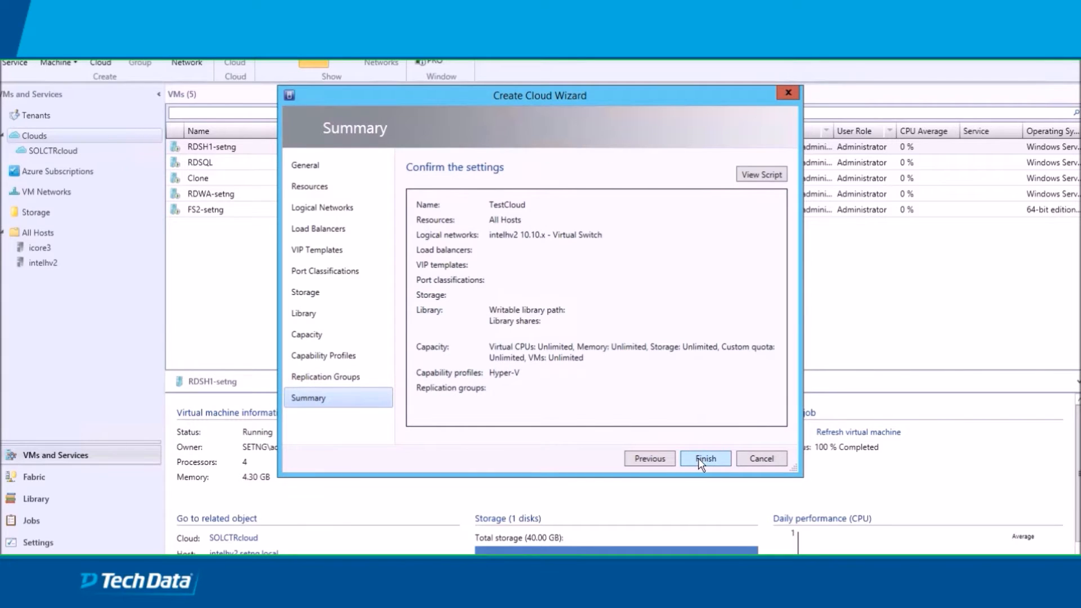
# - Discard the unfinished TestCloud setup and select the existing SOLCTRcloud
pyautogui.click(766, 458)
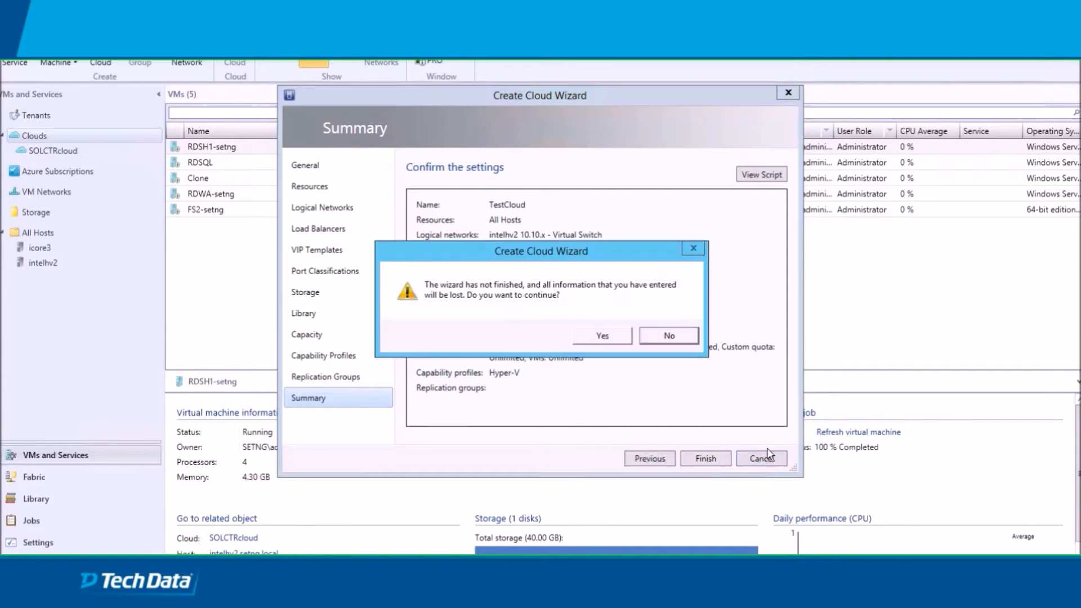
pyautogui.click(598, 337)
pyautogui.click(45, 151)
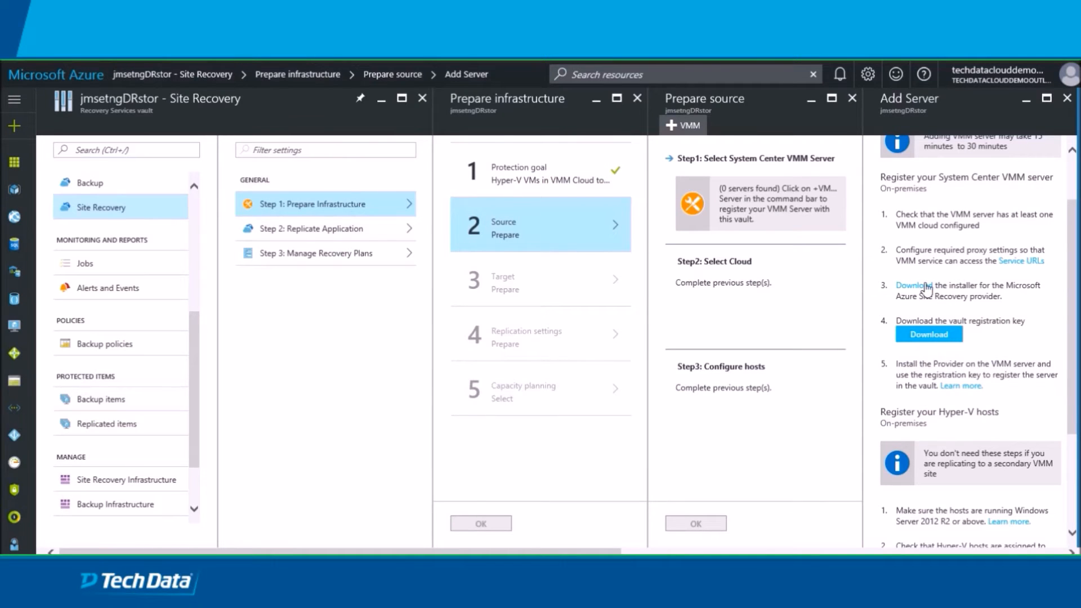
# - In the Azure portal, start downloading the Azure Site Recovery provider installer and cancel saving it
pyautogui.click(915, 287)
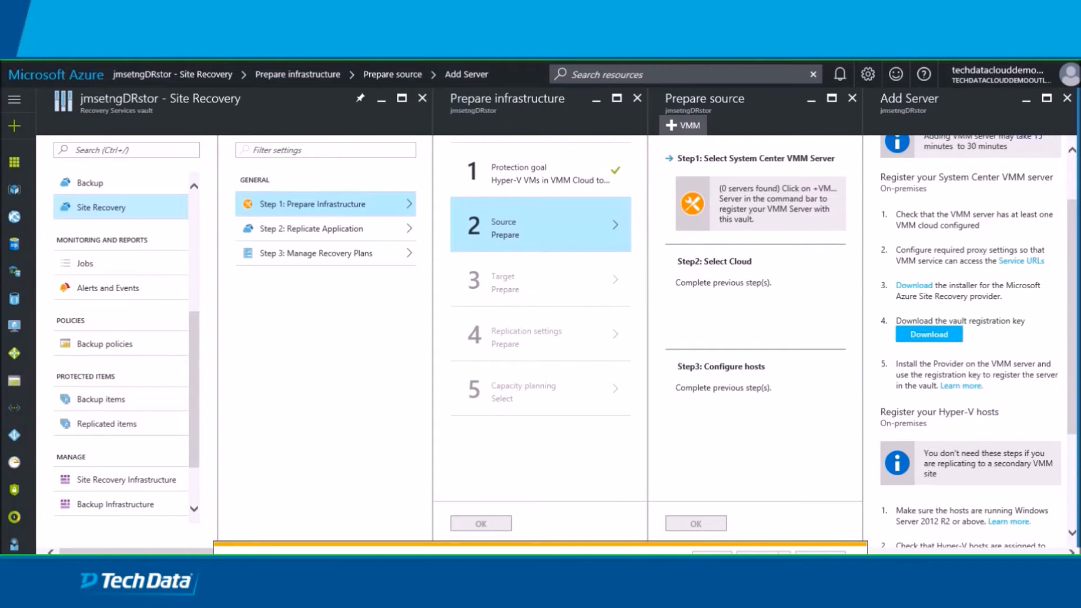
pyautogui.click(784, 552)
pyautogui.click(829, 546)
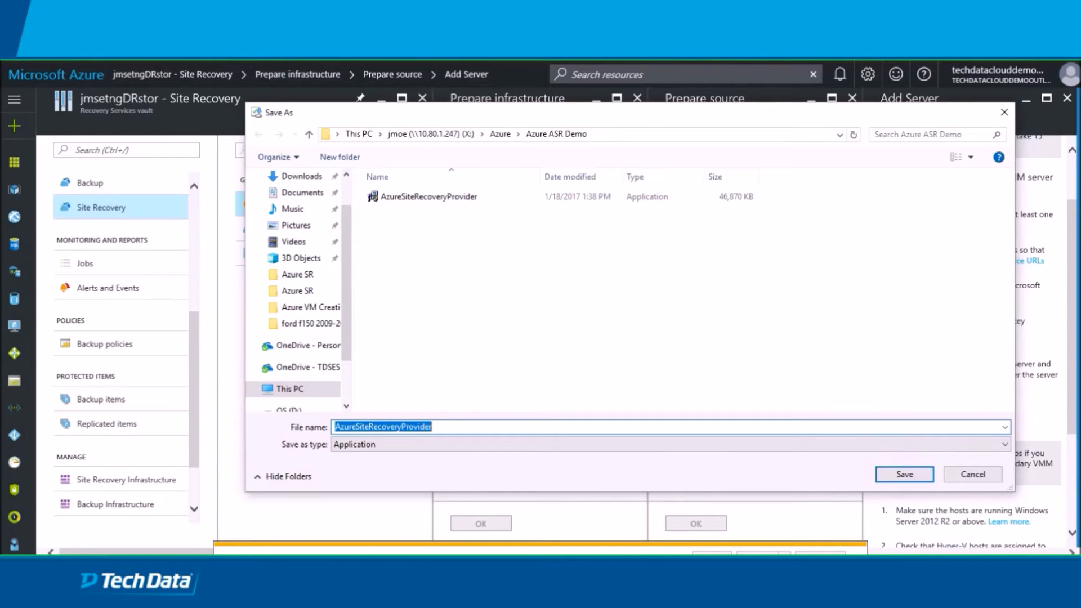
pyautogui.click(974, 475)
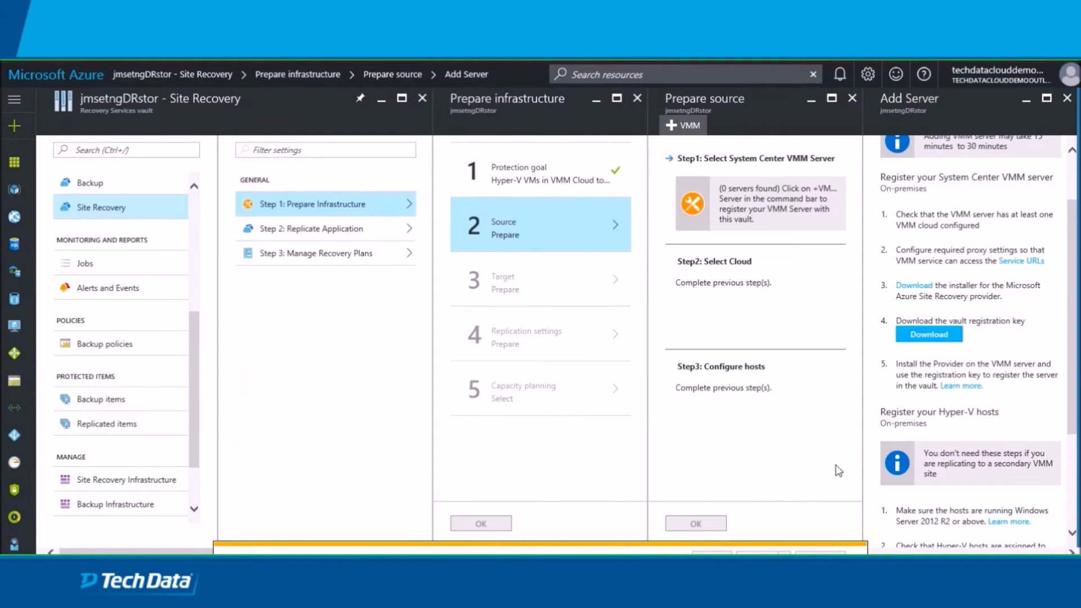
# - Download the vault registration key and save it as jmsetngDRstor_Wed Jan 25 2017 in the Azure ASR Demo folder
pyautogui.click(929, 335)
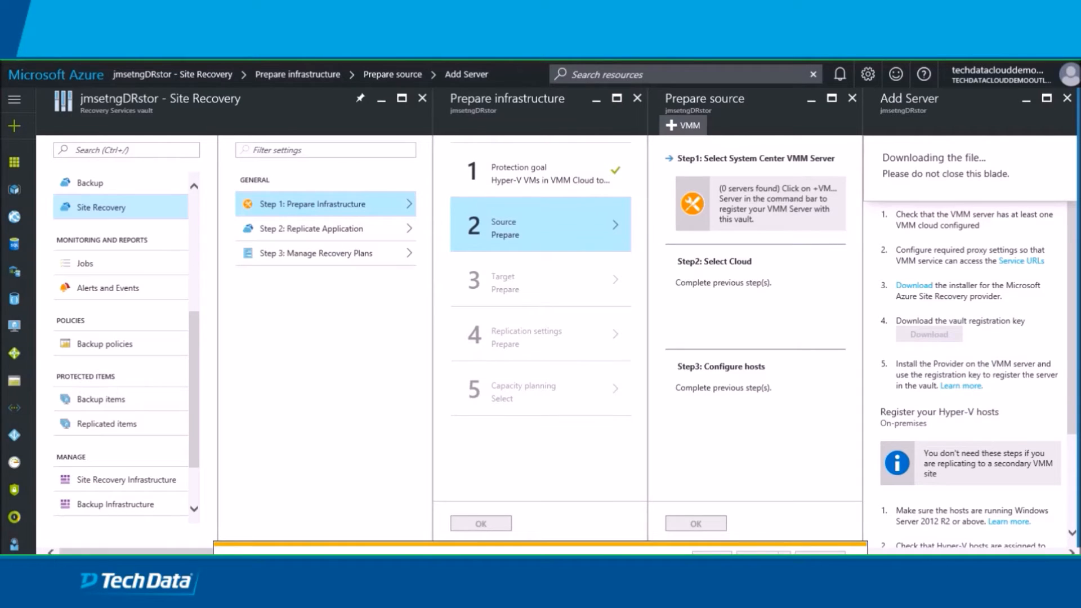
pyautogui.click(859, 550)
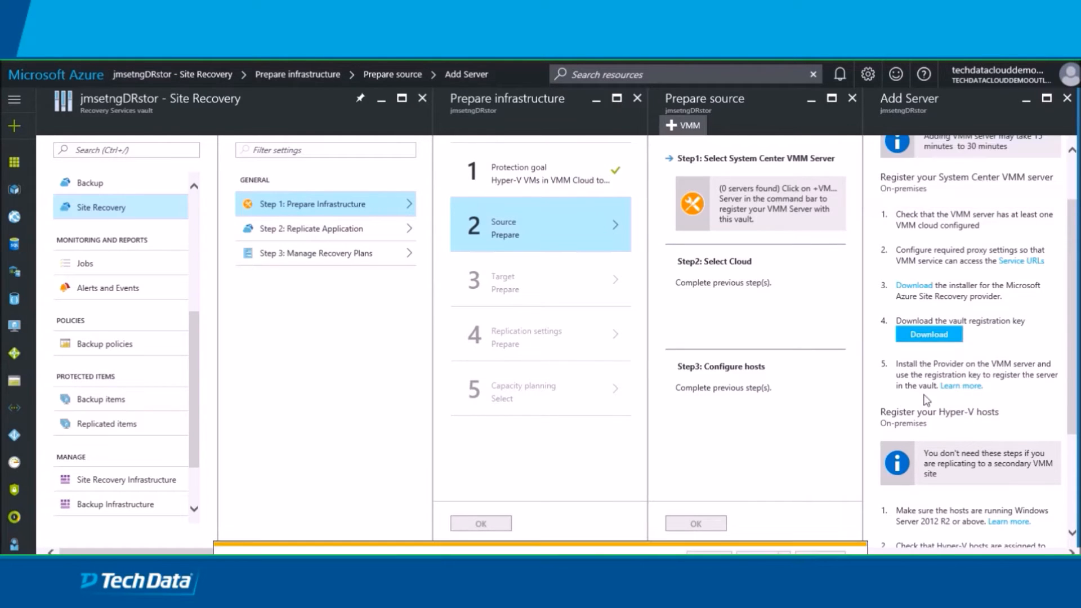
pyautogui.click(783, 550)
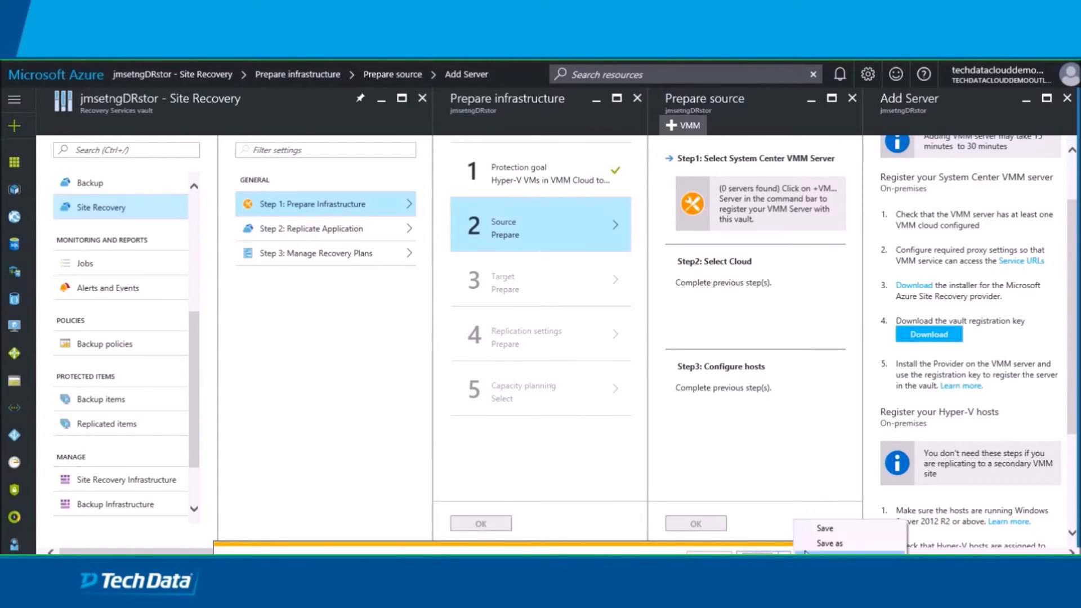
pyautogui.click(828, 546)
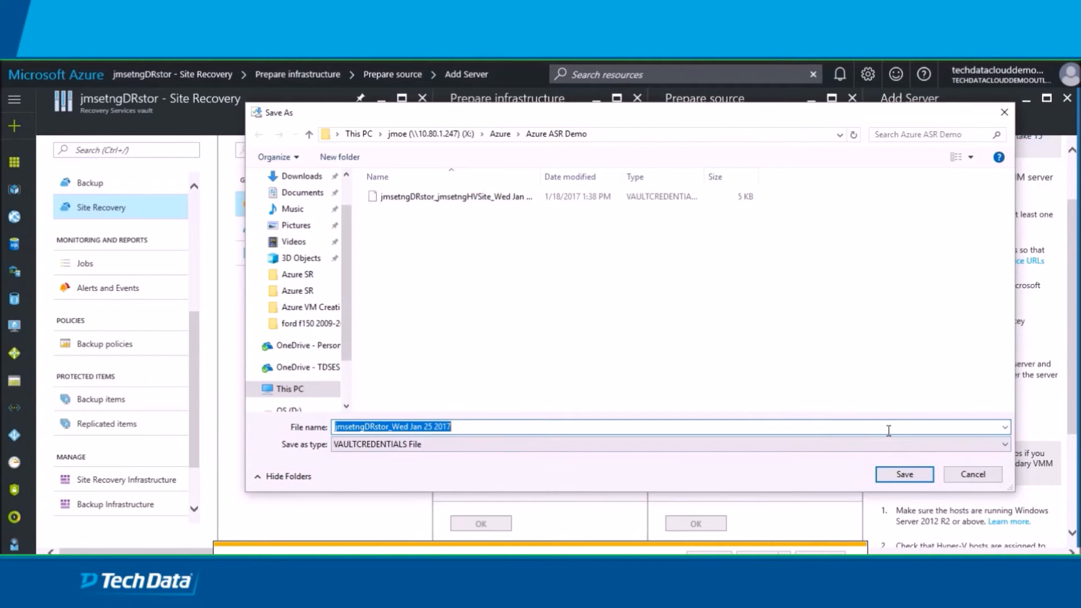
pyautogui.click(905, 474)
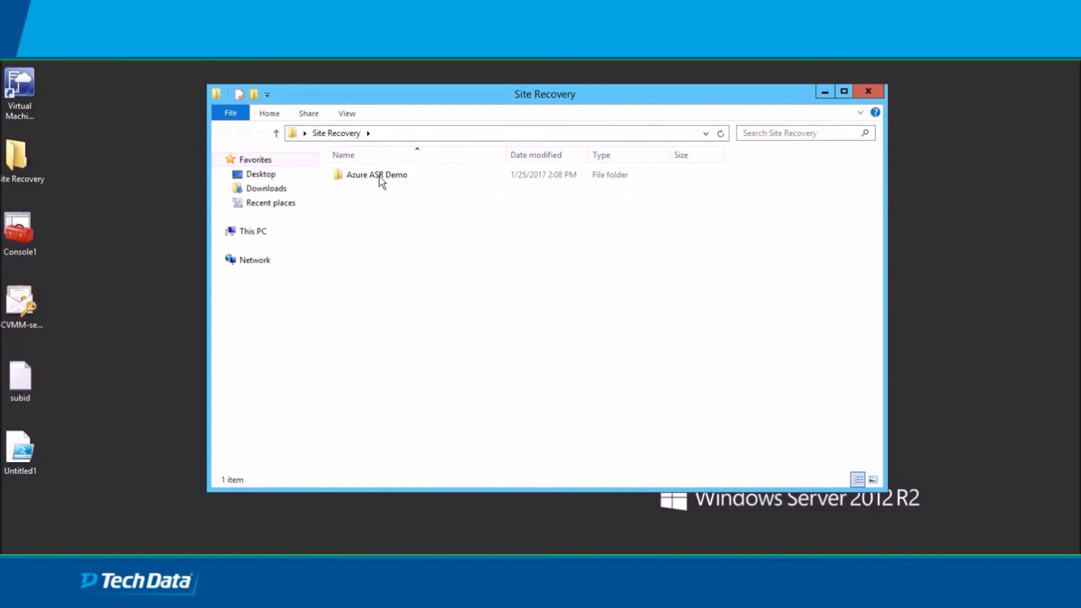
# - On the VMM server, run AzureSiteRecoveryProvider from the Azure ASR Demo folder and allow setup to stop the SCVMM service
pyautogui.doubleClick(379, 176)
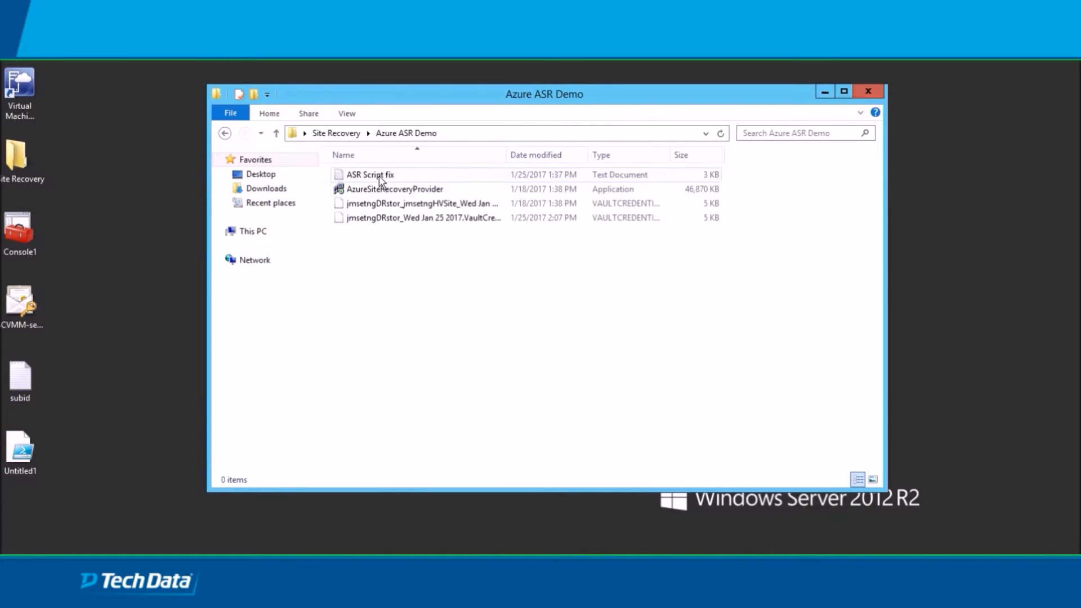
pyautogui.doubleClick(403, 192)
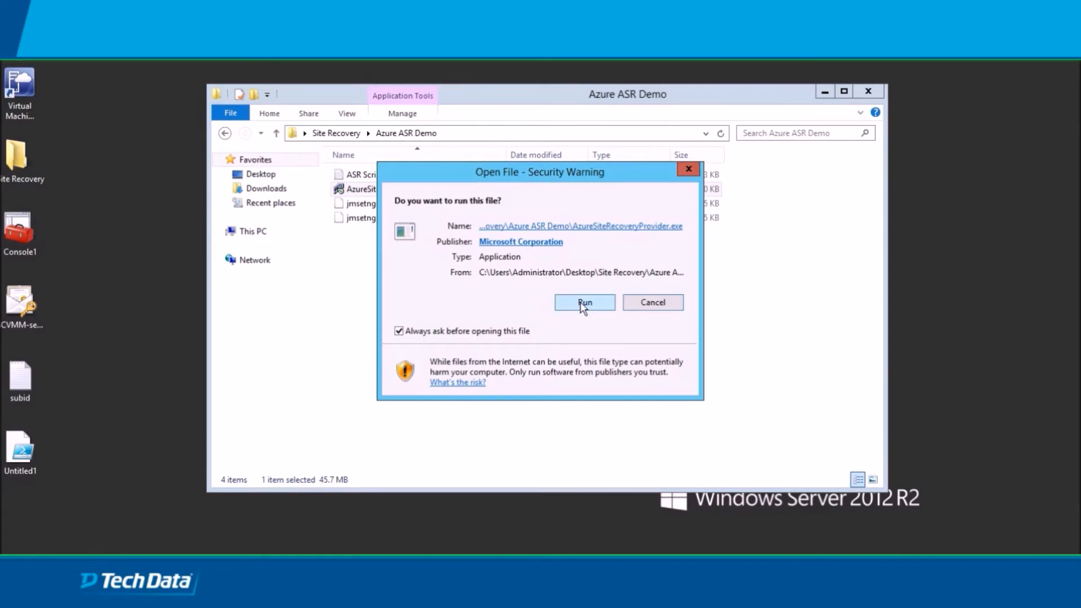
pyautogui.click(584, 306)
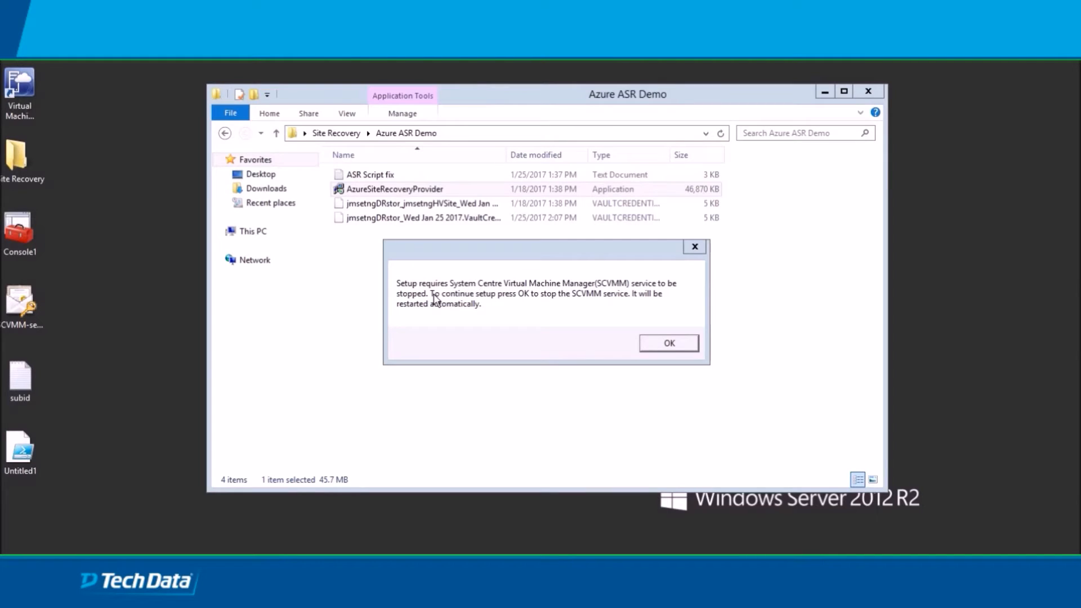
pyautogui.click(669, 344)
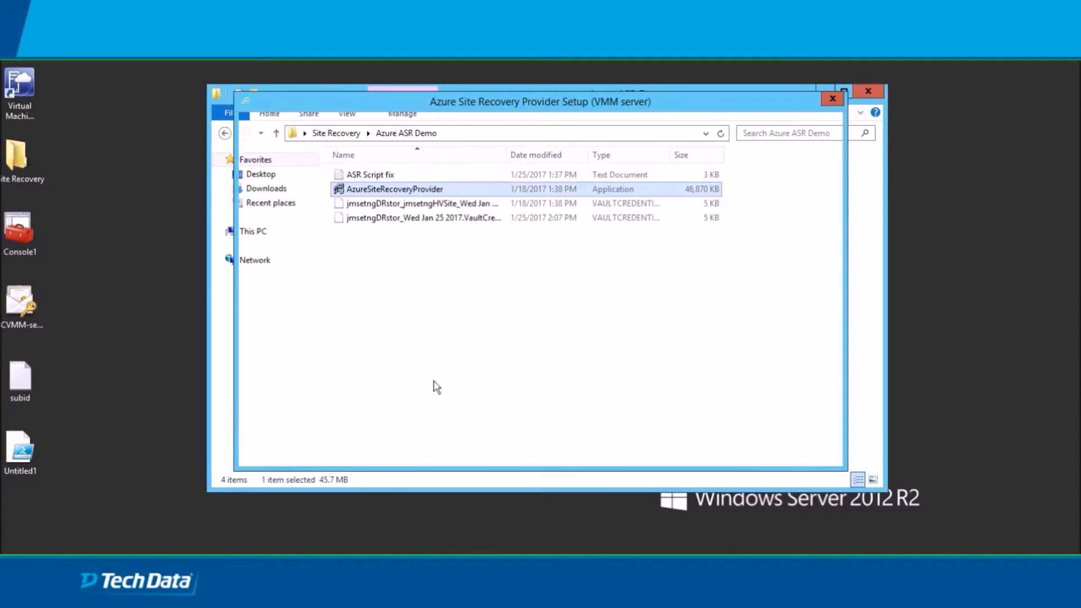
# - Close the Virtual Machine Manager Console and install the Site Recovery provider in its default location, keeping the Microsoft Update setting
pyautogui.rightClick(220, 577)
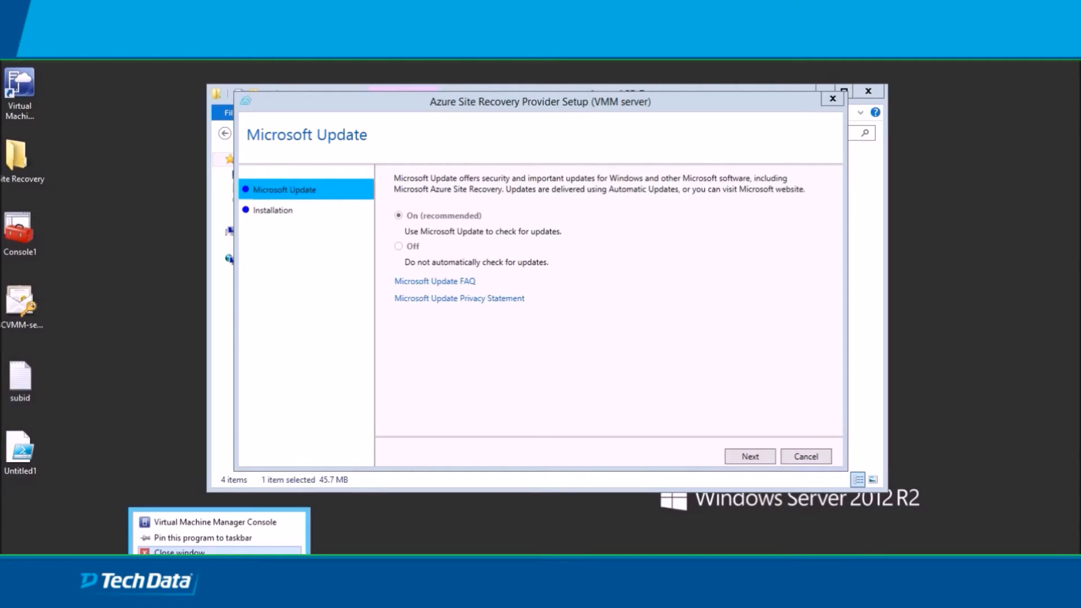
pyautogui.click(249, 551)
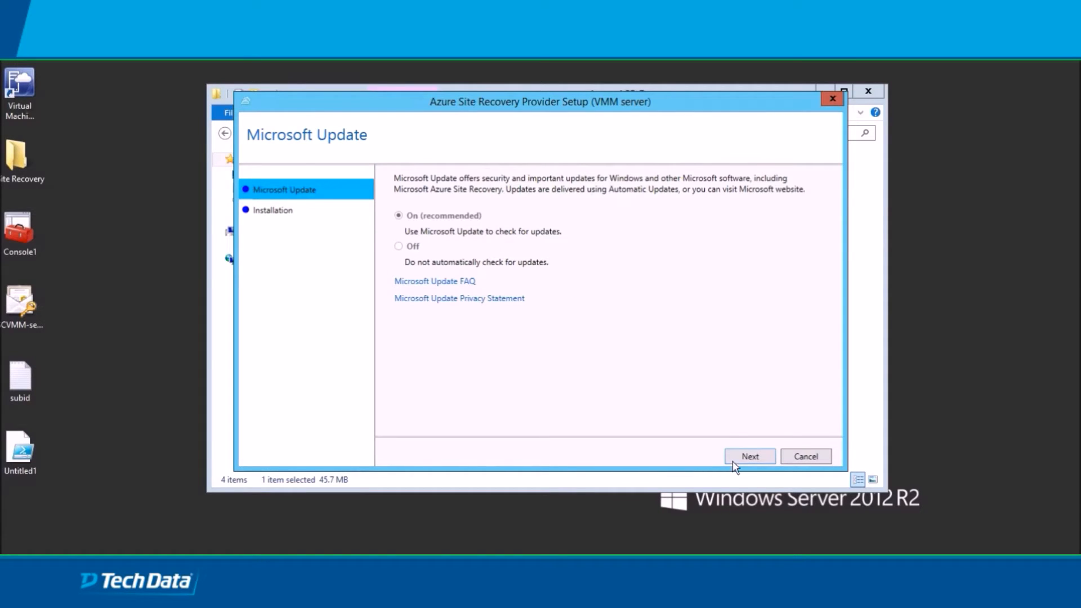
pyautogui.click(749, 455)
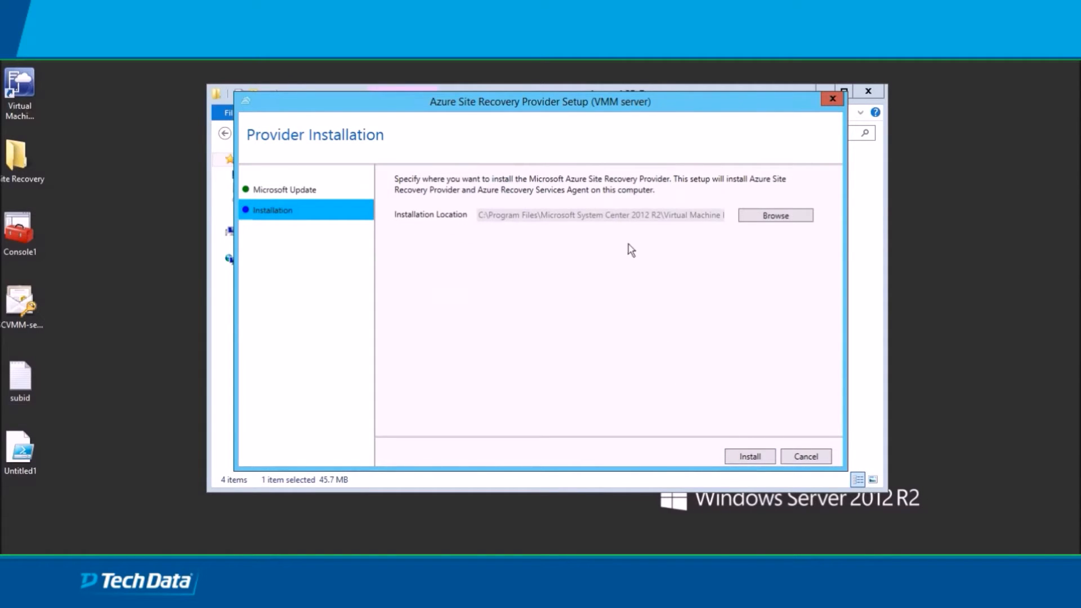
pyautogui.click(740, 455)
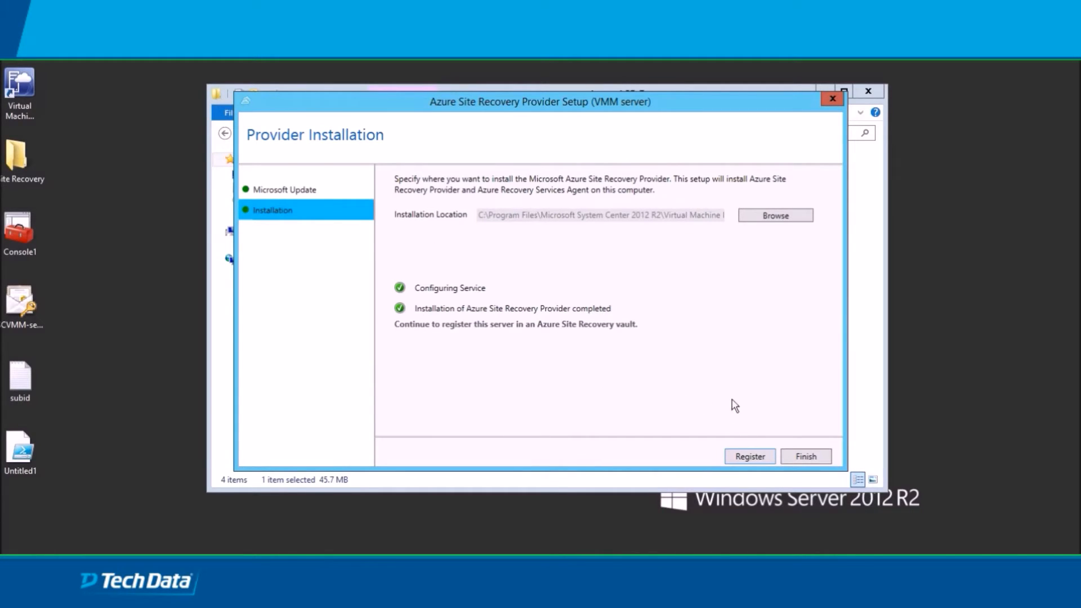
# - Start registering the VMM server and load the jmsetngDRstor_Wed Jan 25 2017 key file from Azure ASR Demo in the desktop's Site Recovery folder
pyautogui.click(748, 457)
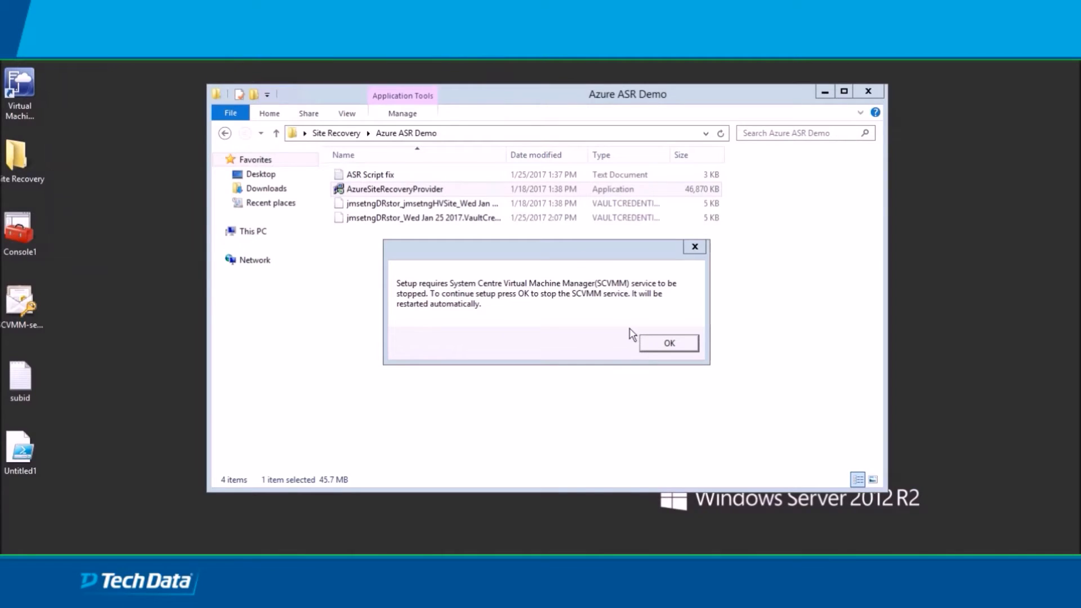
pyautogui.click(671, 345)
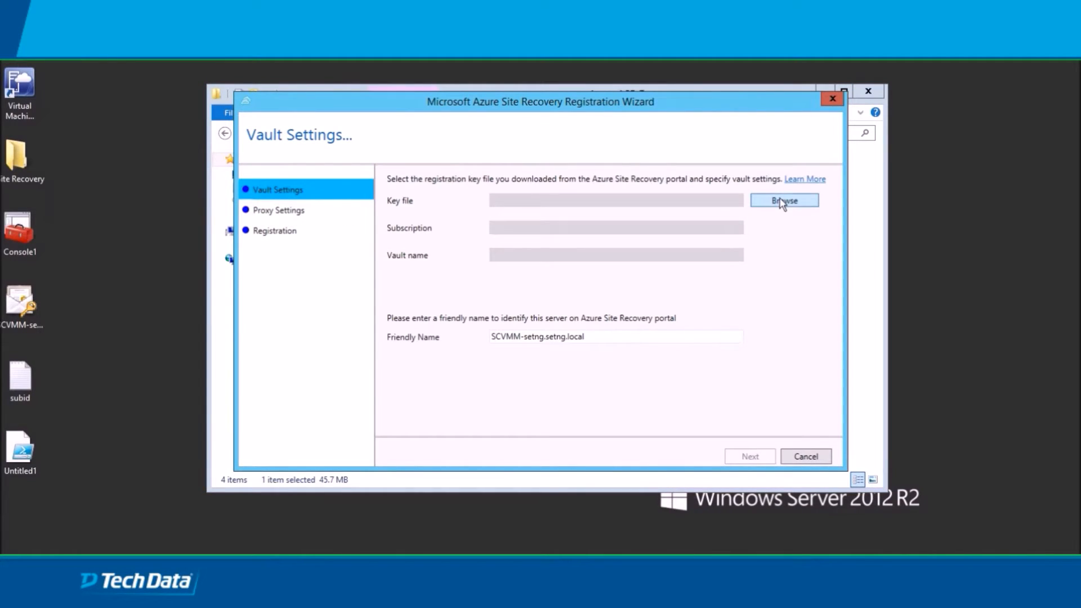
pyautogui.click(783, 202)
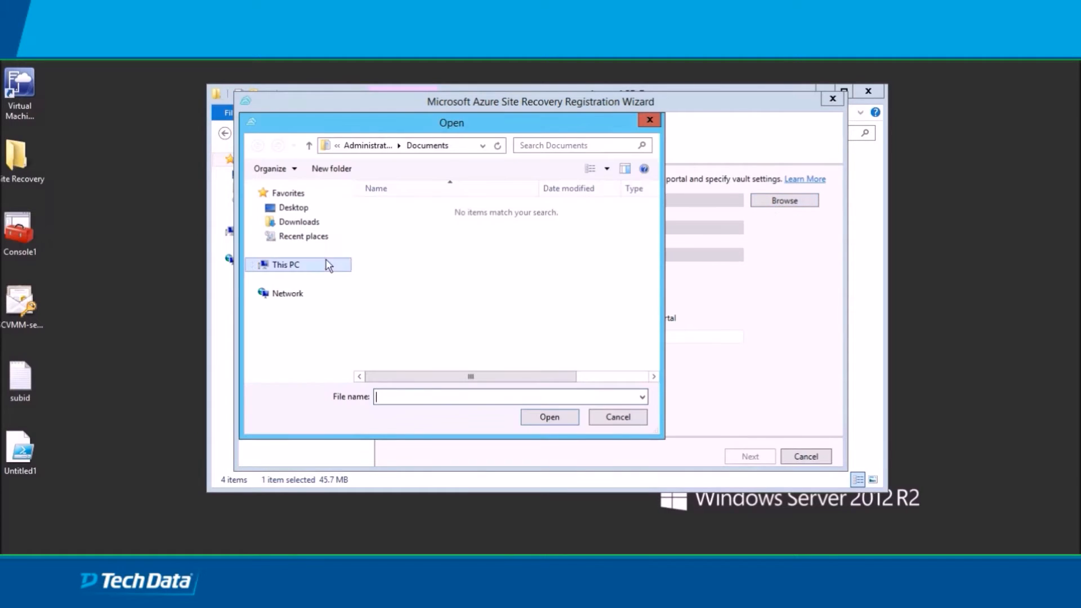
pyautogui.click(286, 208)
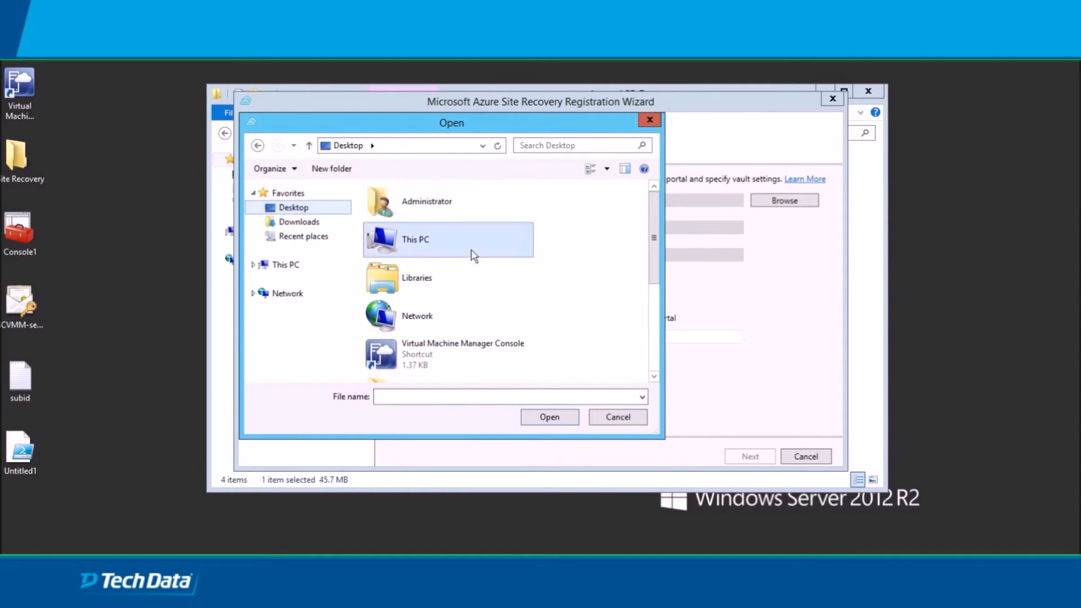
pyautogui.moveTo(652, 239); pyautogui.dragTo(653, 318)
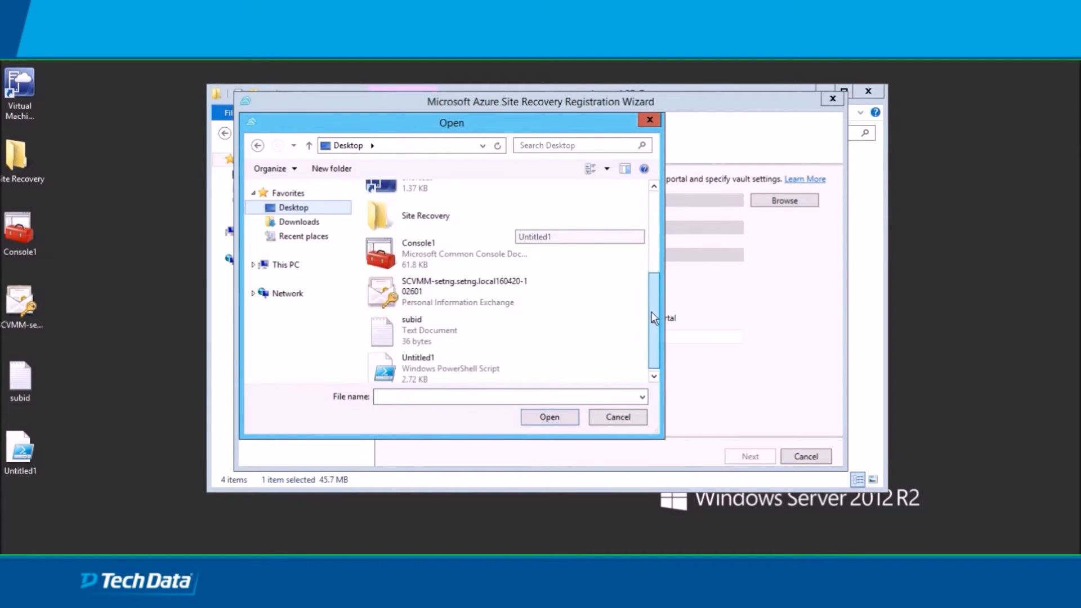
pyautogui.doubleClick(419, 218)
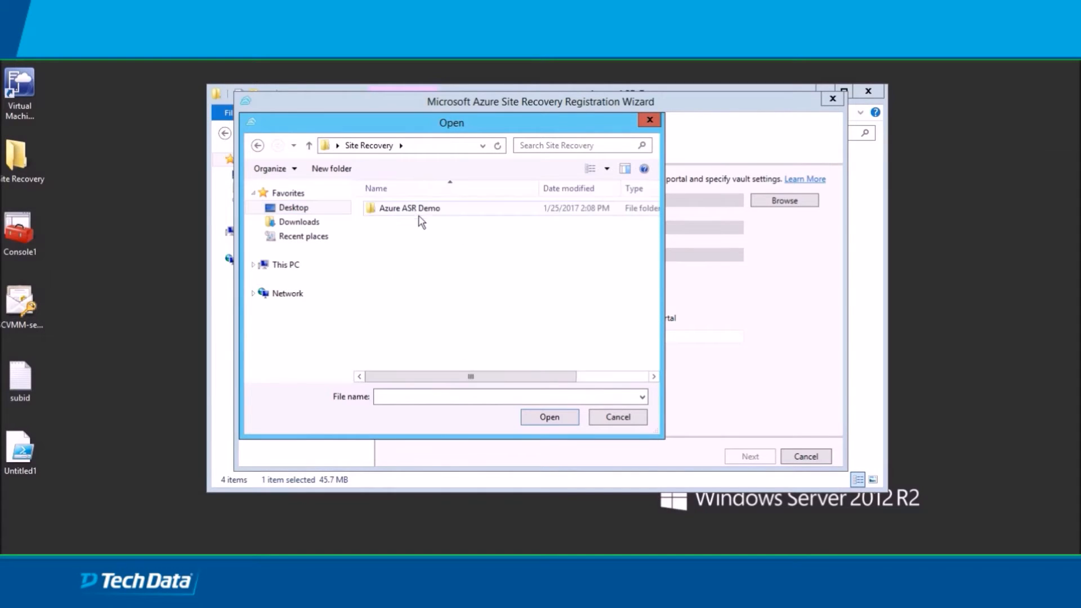
pyautogui.doubleClick(417, 212)
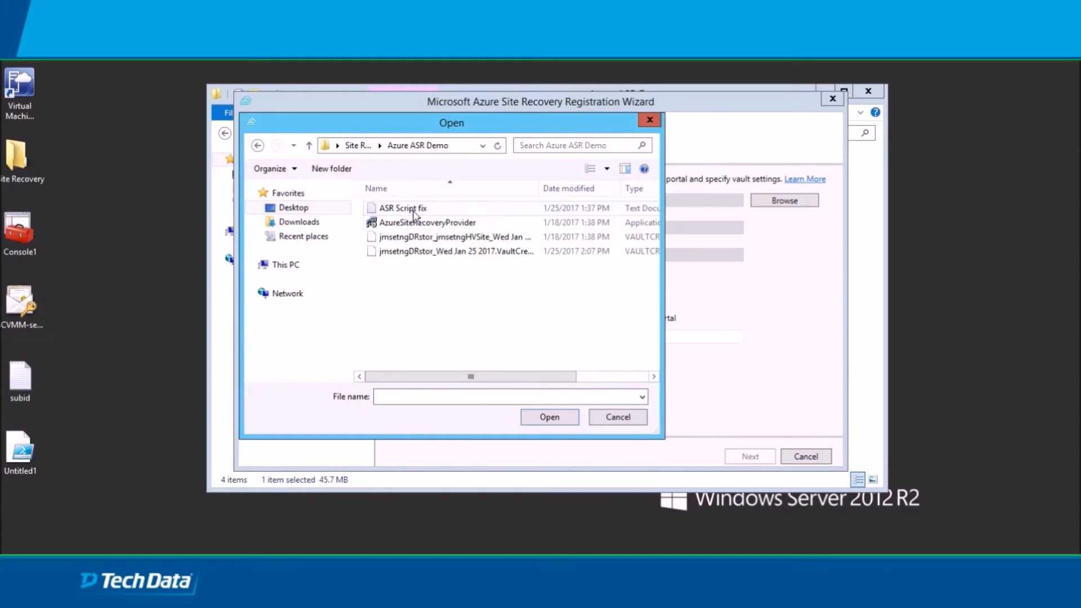
pyautogui.click(471, 253)
pyautogui.click(543, 419)
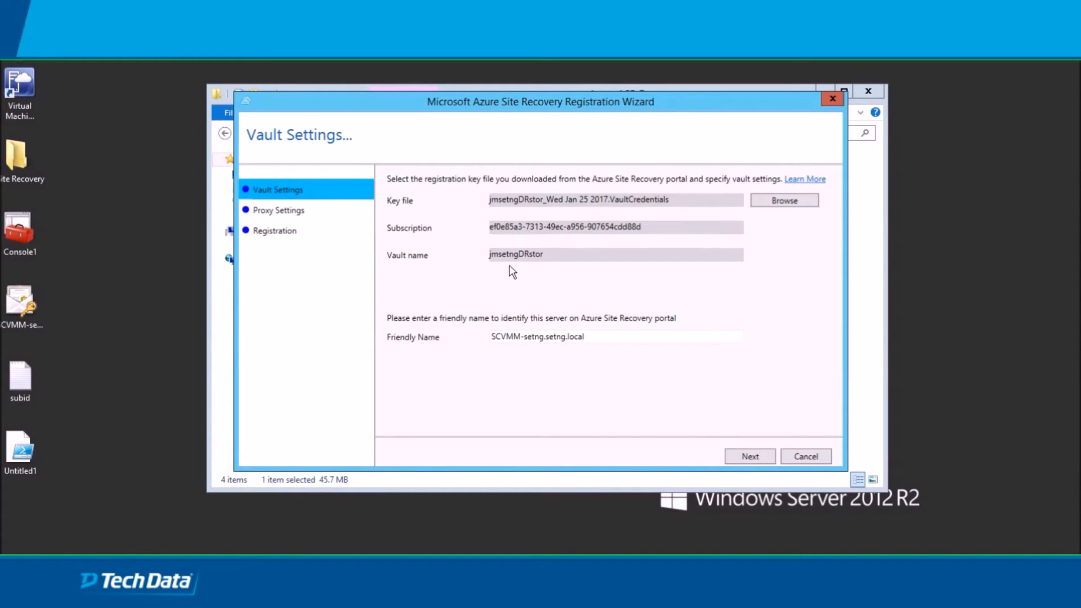
# - Complete the registration with a direct connection without proxy, the default certificate location and cloud metadata synchronization enabled
pyautogui.click(747, 457)
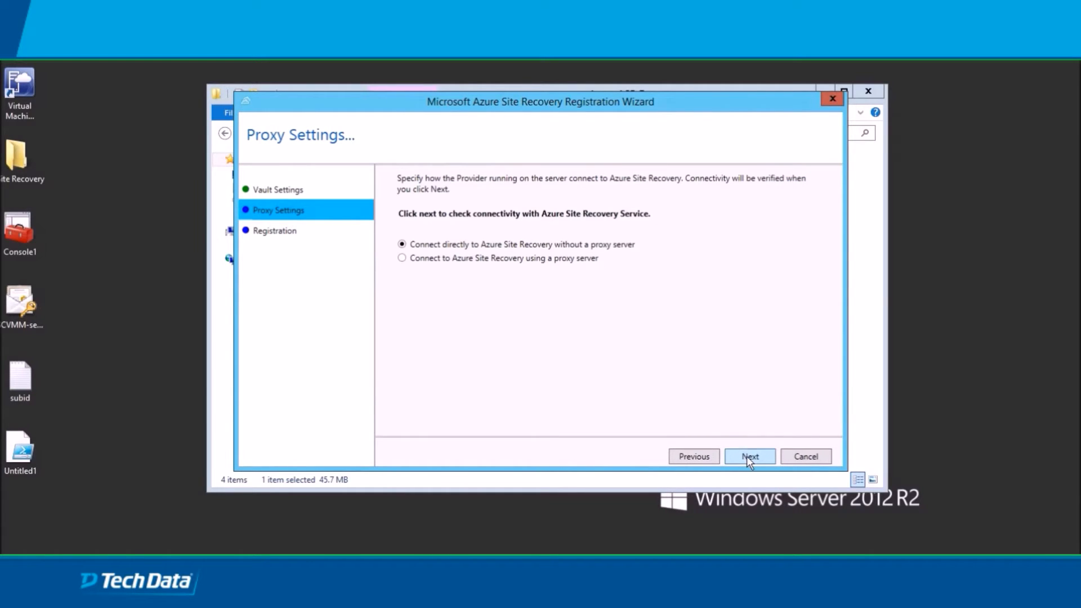
pyautogui.click(747, 456)
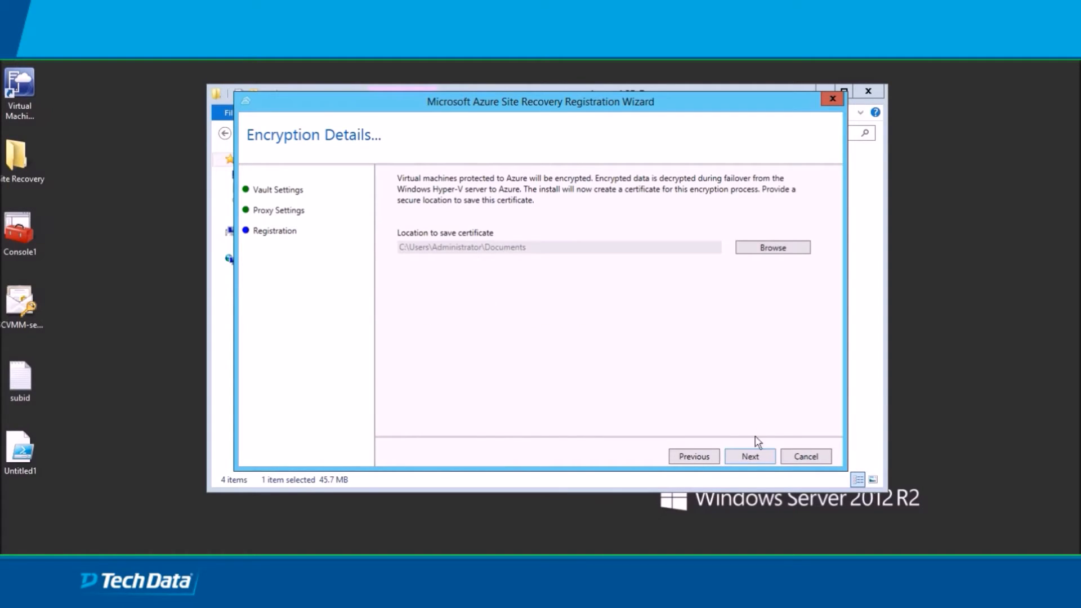
pyautogui.click(749, 457)
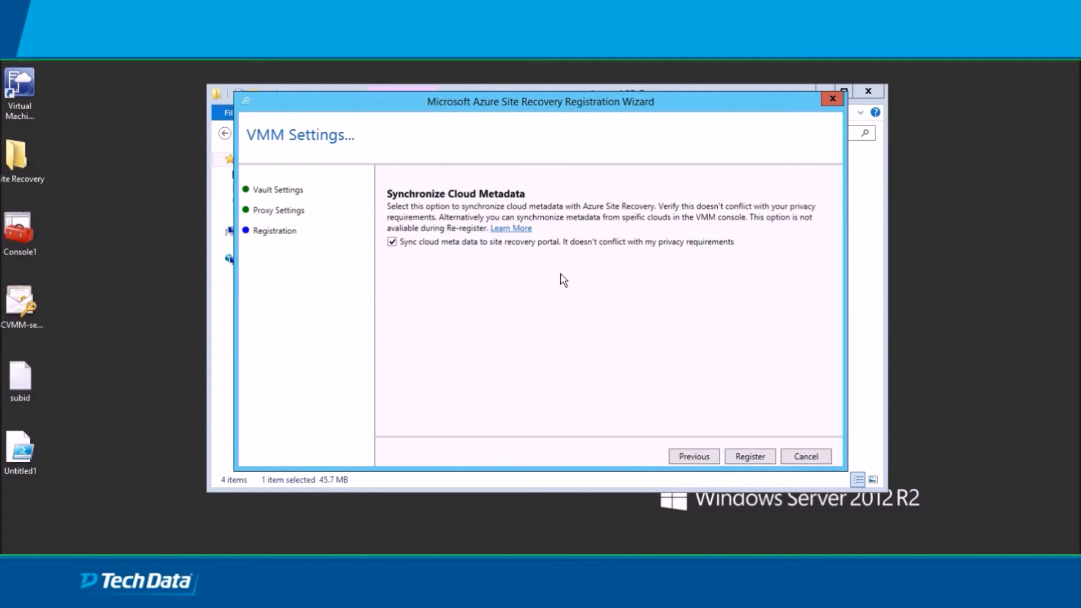
pyautogui.click(752, 455)
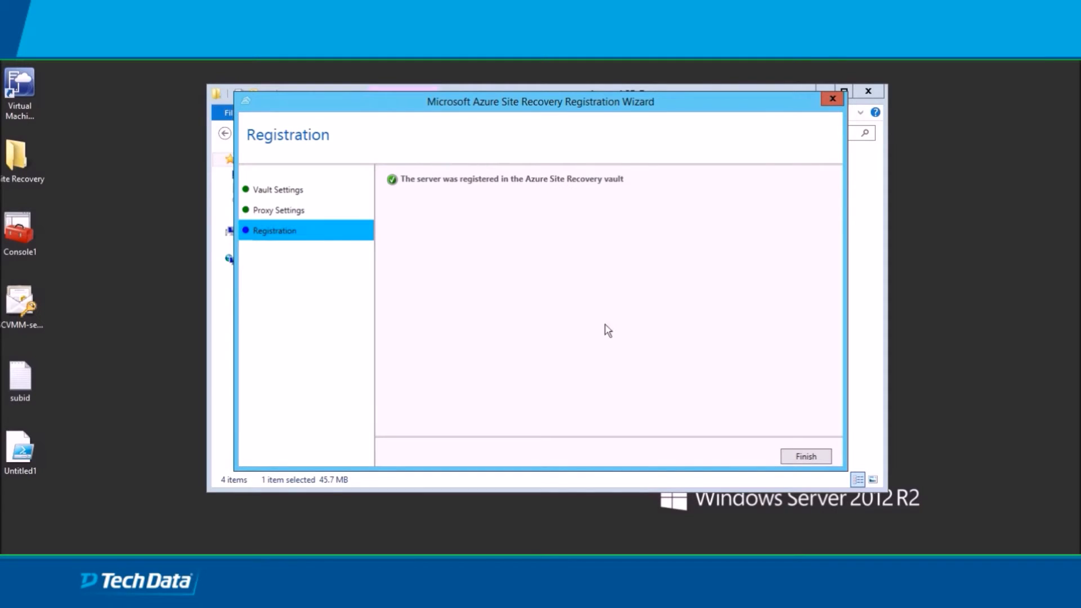
pyautogui.click(806, 456)
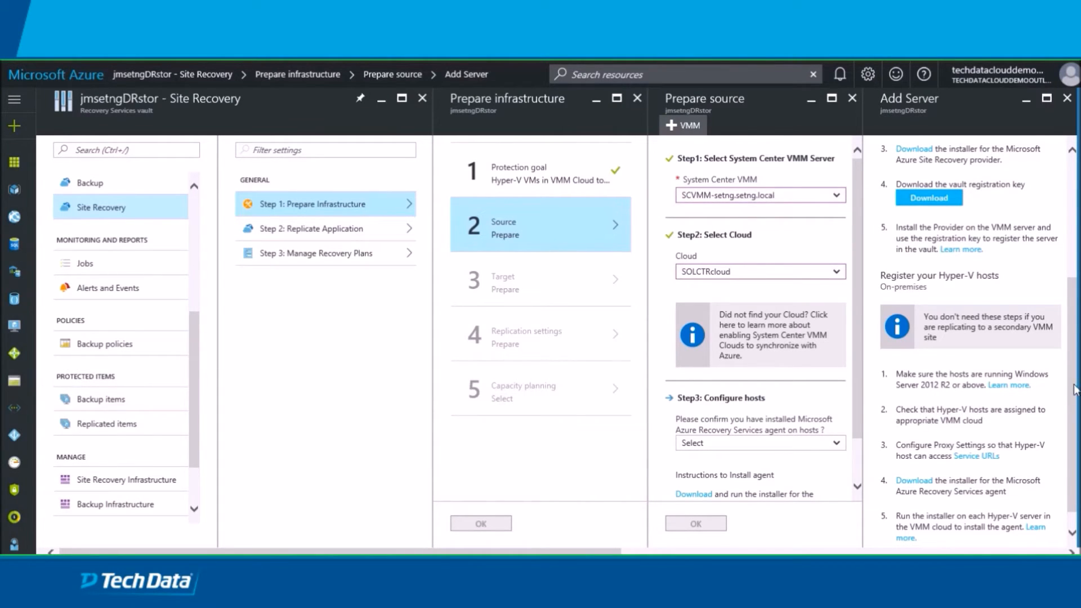
# - On the Hyper-V host, install AzureSiteRecoveryProvider from the Azure ASR Demo folder in its default location, keeping Microsoft Update on
pyautogui.scroll(-1, 1076, 388)
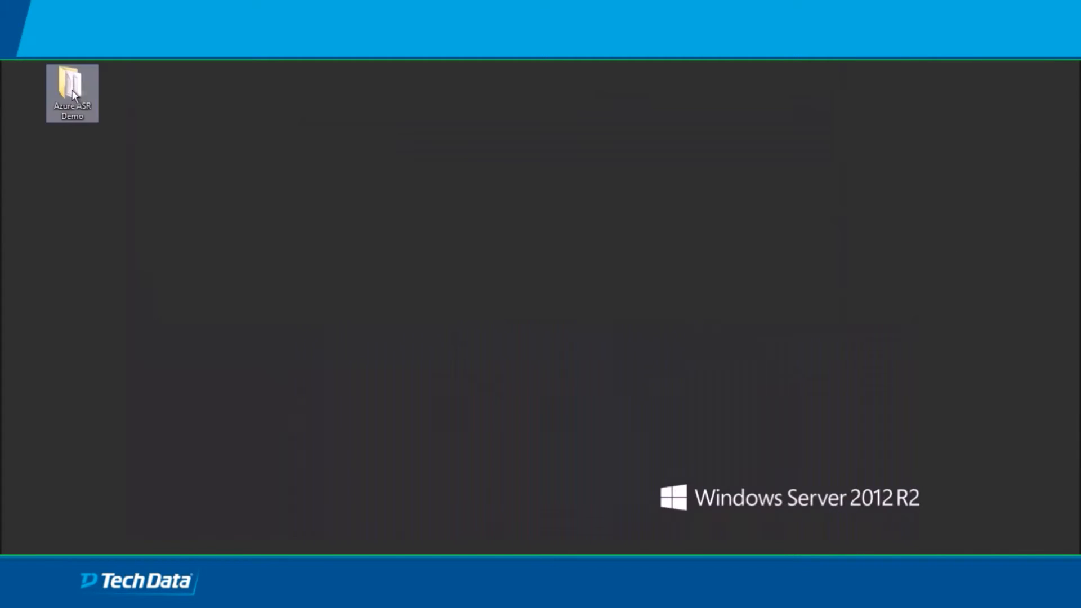
pyautogui.moveTo(72, 90); pyautogui.dragTo(39, 87)
pyautogui.doubleClick(29, 94)
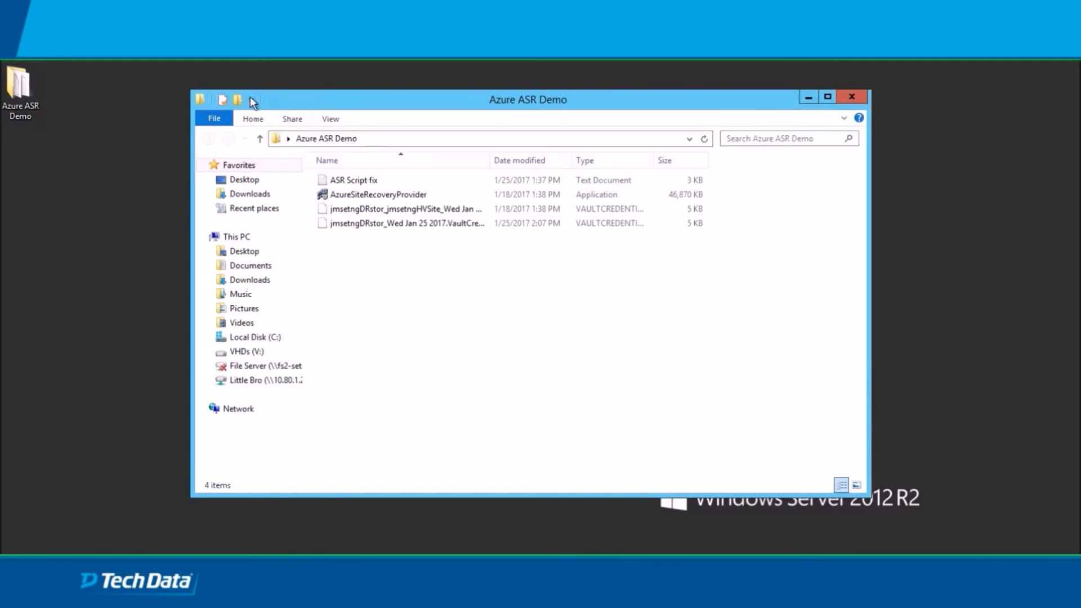
pyautogui.click(380, 195)
pyautogui.doubleClick(380, 194)
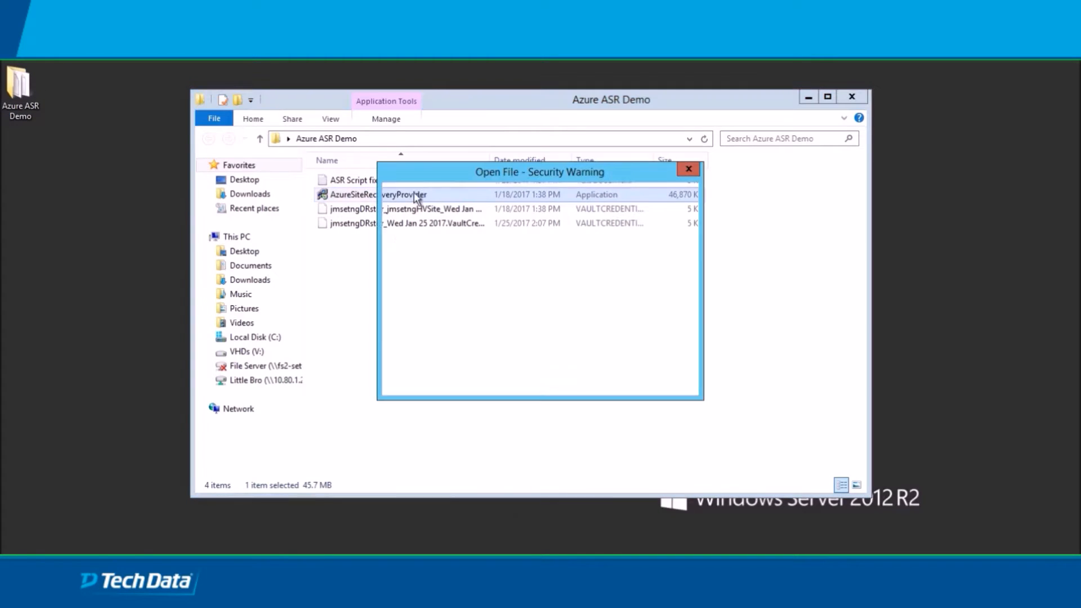
pyautogui.click(566, 303)
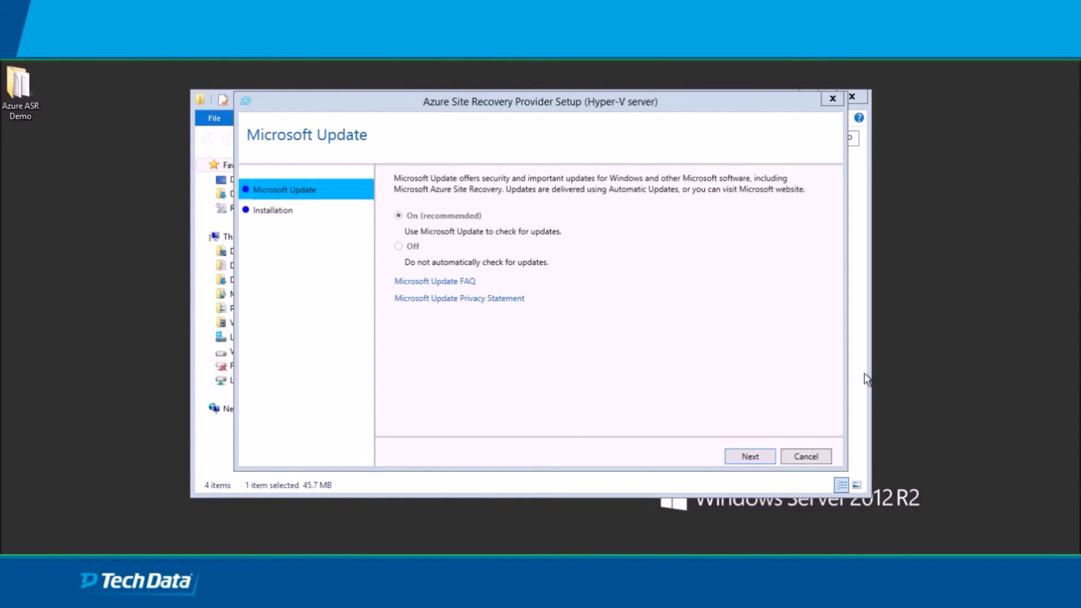
pyautogui.click(748, 458)
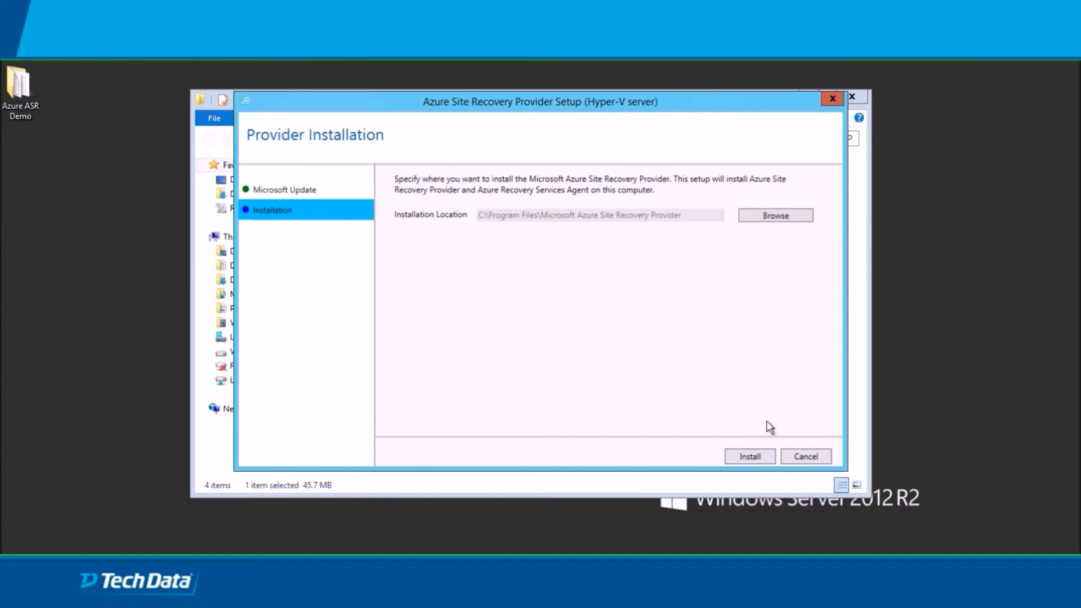
pyautogui.click(743, 457)
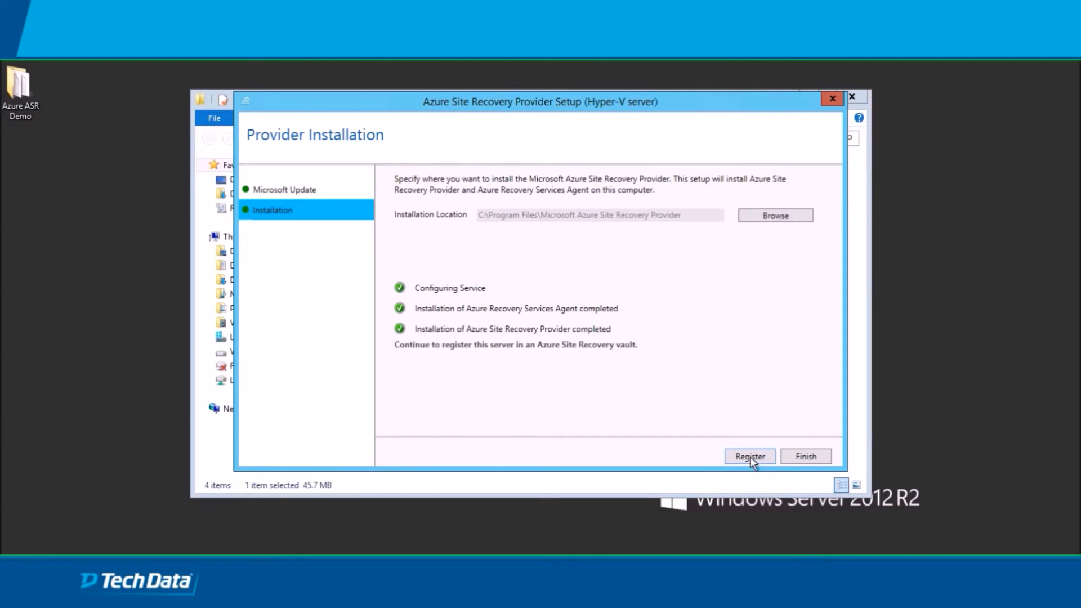
# - Register the Hyper-V host using the jmsetngDRstor_Wed Jan 25 2017 key file from the desktop's Azure ASR Demo folder and a direct connection without proxy
pyautogui.click(740, 458)
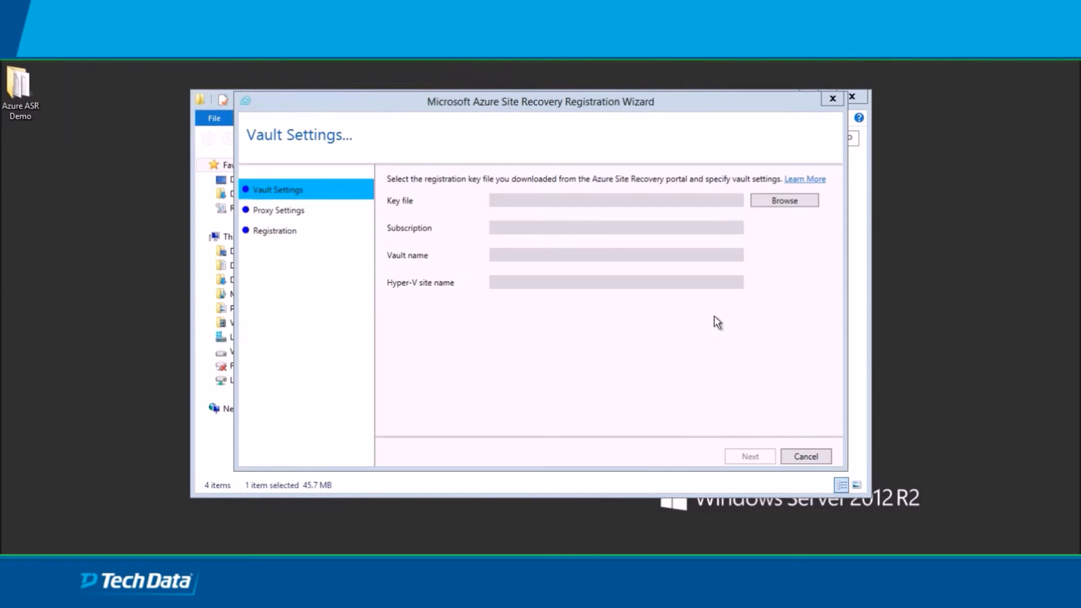
pyautogui.click(785, 201)
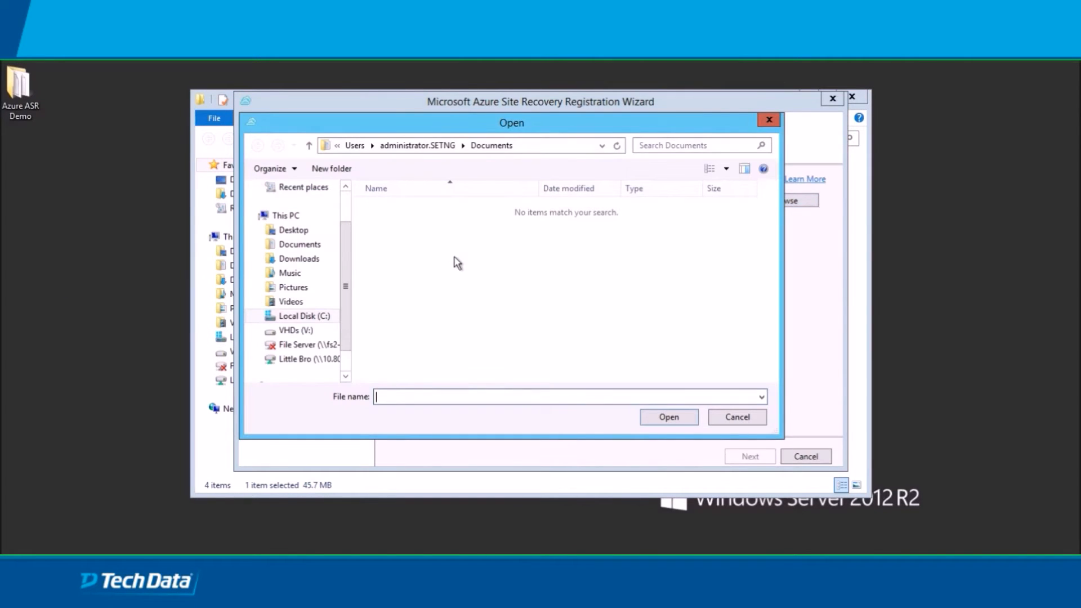
pyautogui.click(299, 231)
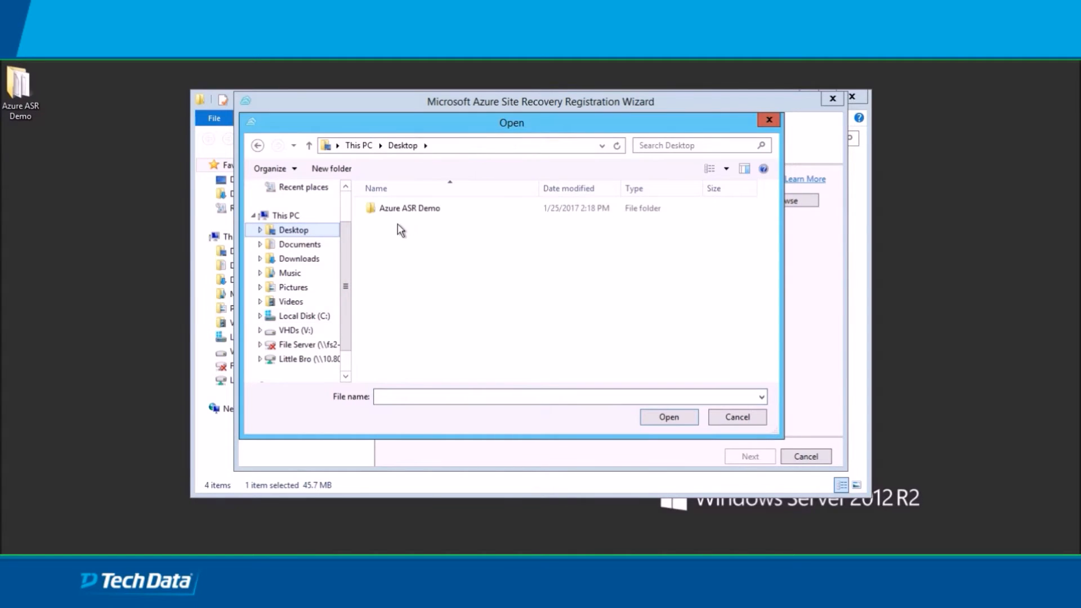
pyautogui.click(403, 212)
pyautogui.doubleClick(402, 216)
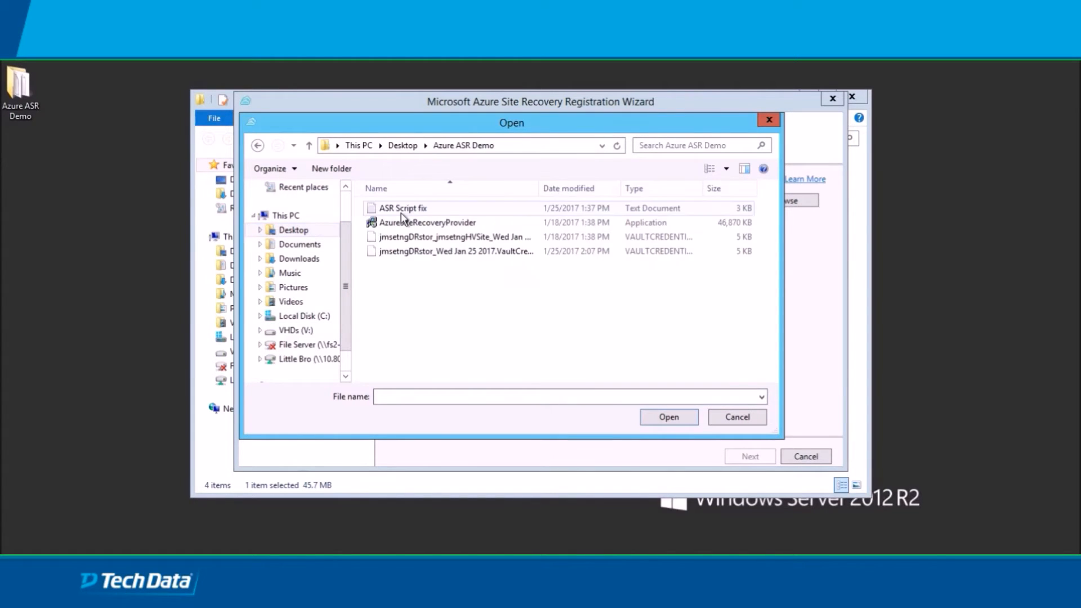
pyautogui.click(432, 254)
pyautogui.click(679, 419)
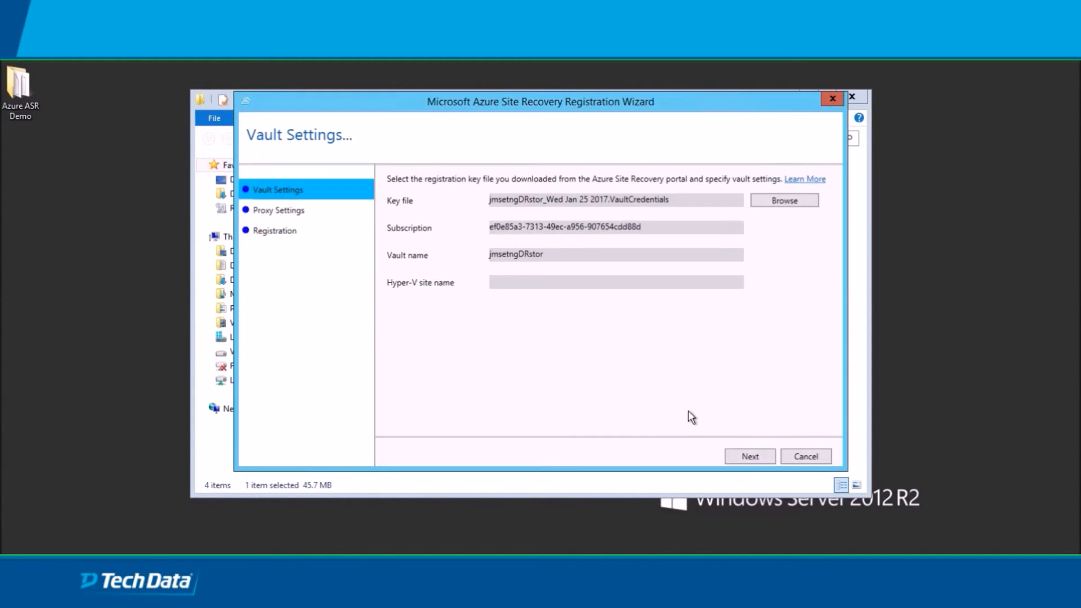
pyautogui.click(748, 457)
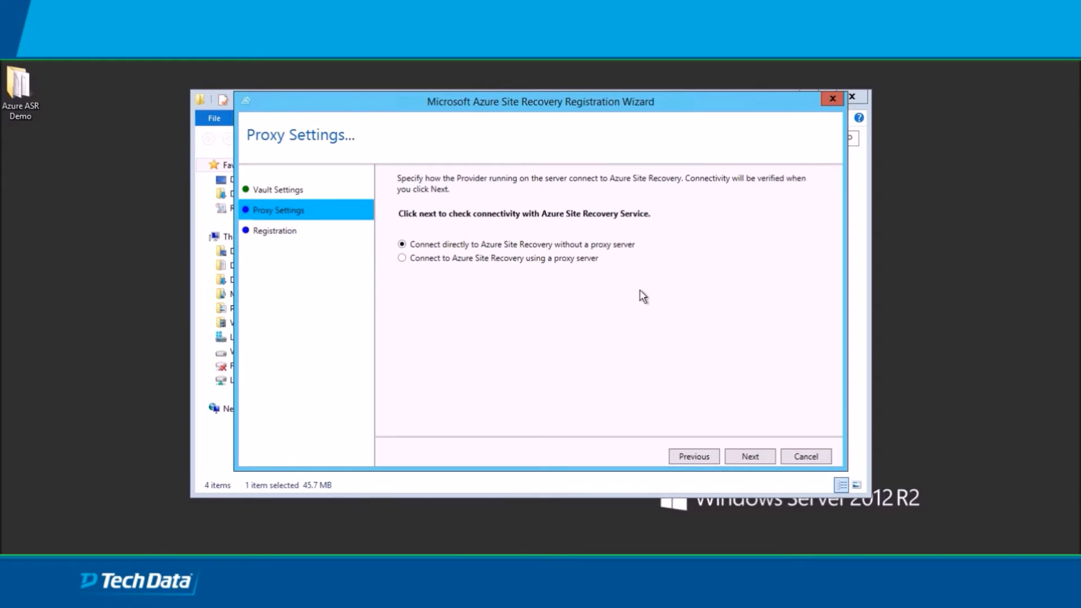
pyautogui.click(749, 460)
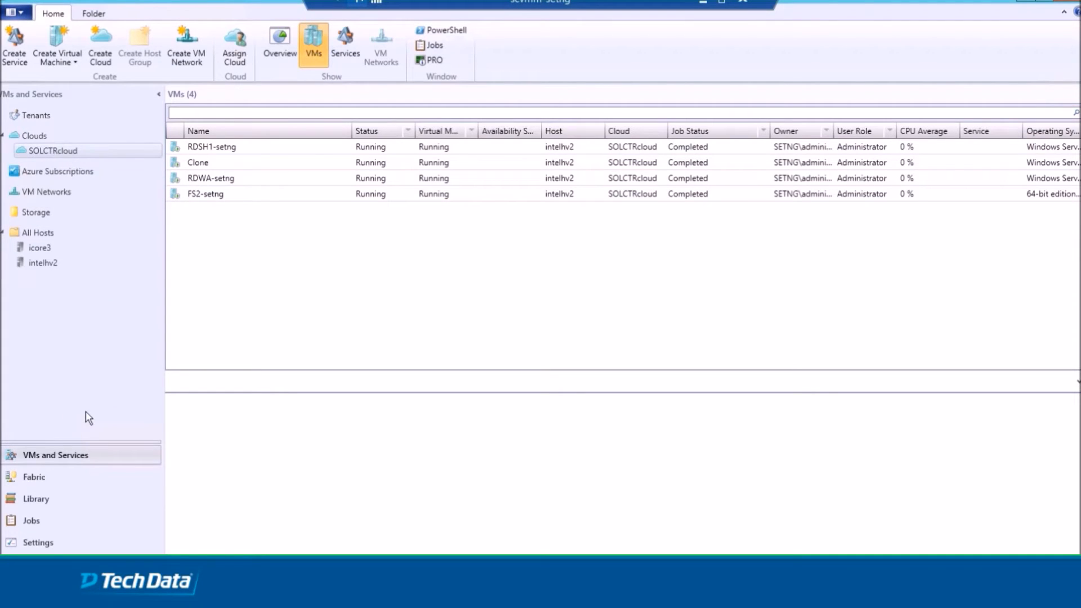
# - In Virtual Machine Manager, assign the RDSQL virtual machine on host intelhv2 to the SOLCTRcloud cloud
pyautogui.click(44, 265)
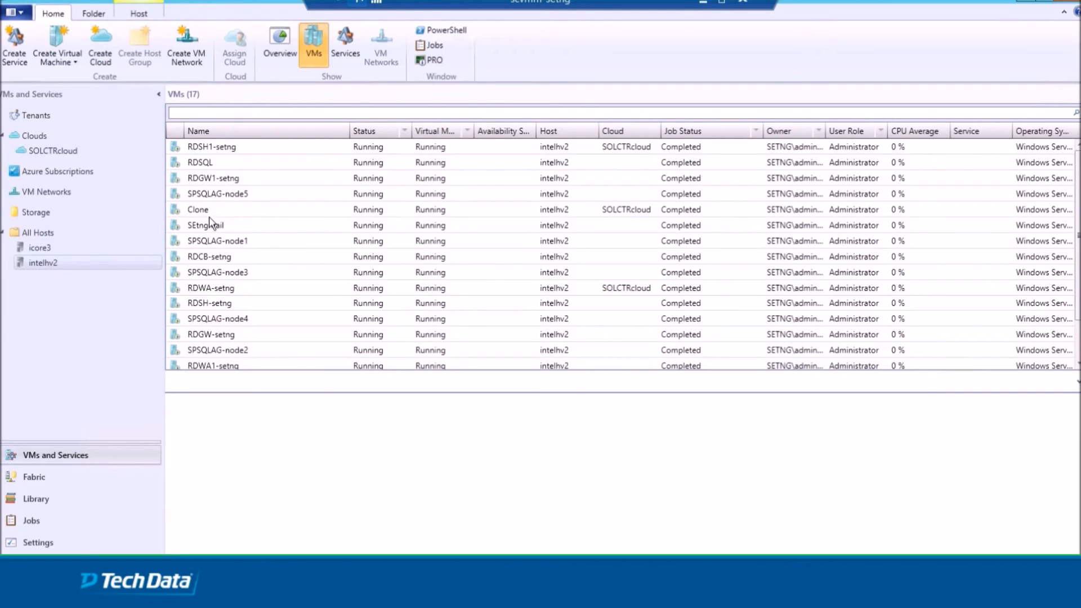
pyautogui.click(194, 164)
pyautogui.rightClick(199, 160)
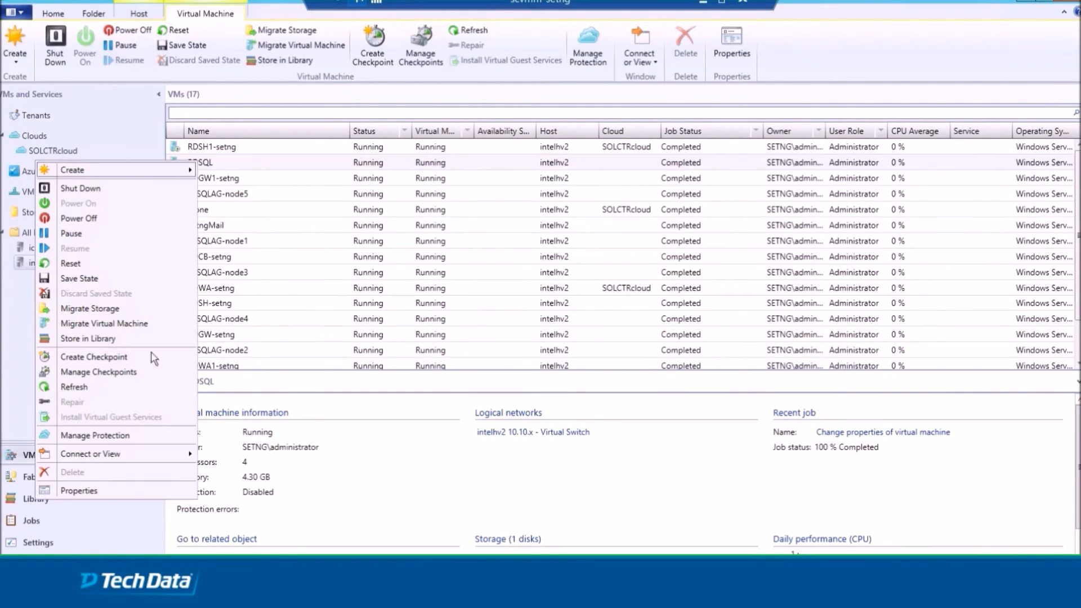
pyautogui.click(136, 493)
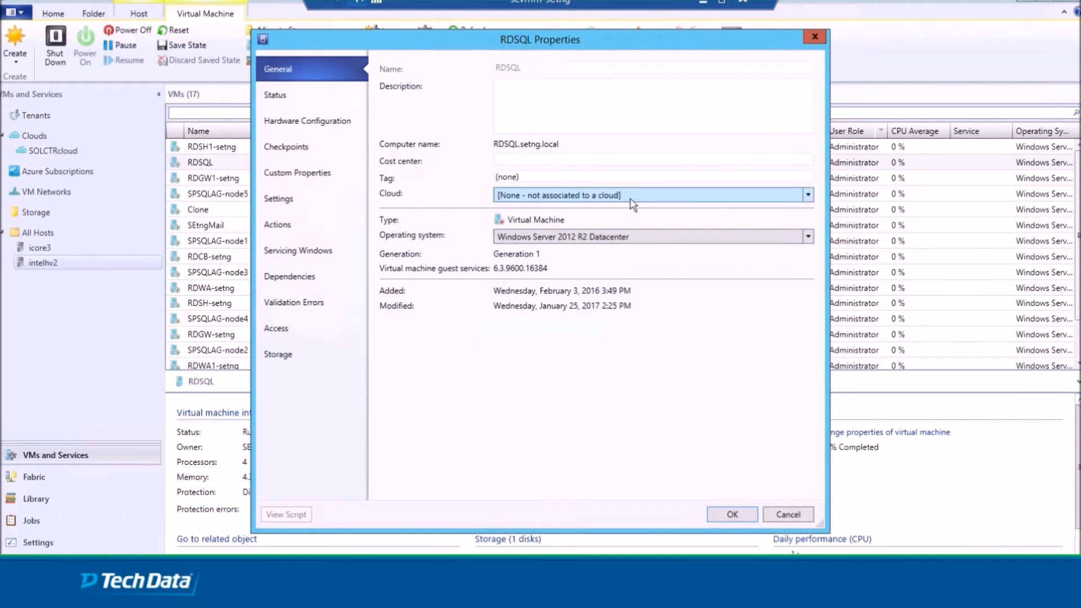
pyautogui.click(808, 196)
pyautogui.click(726, 225)
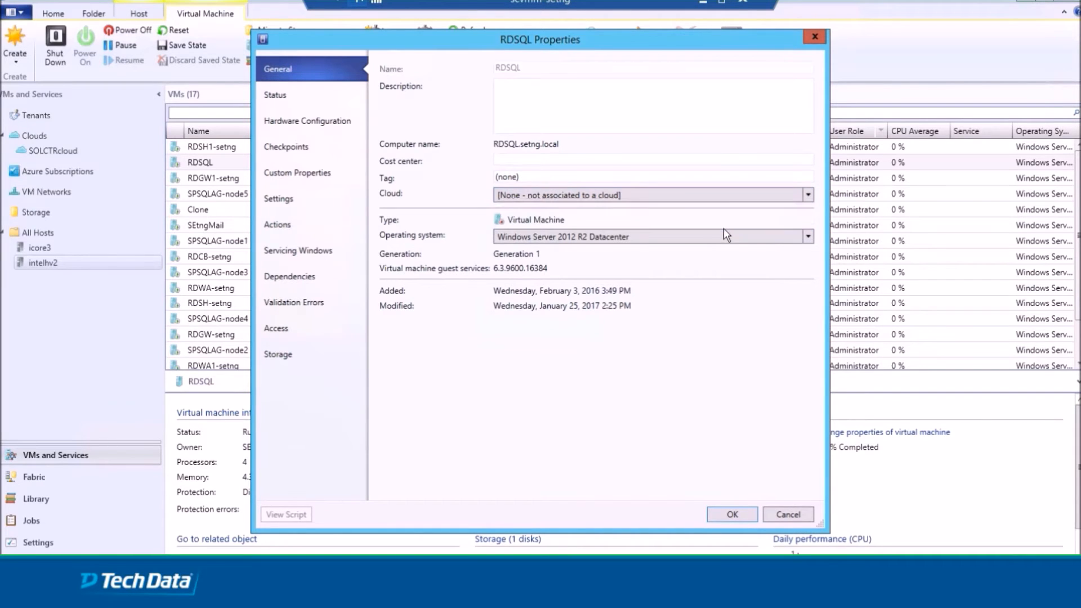
pyautogui.click(732, 515)
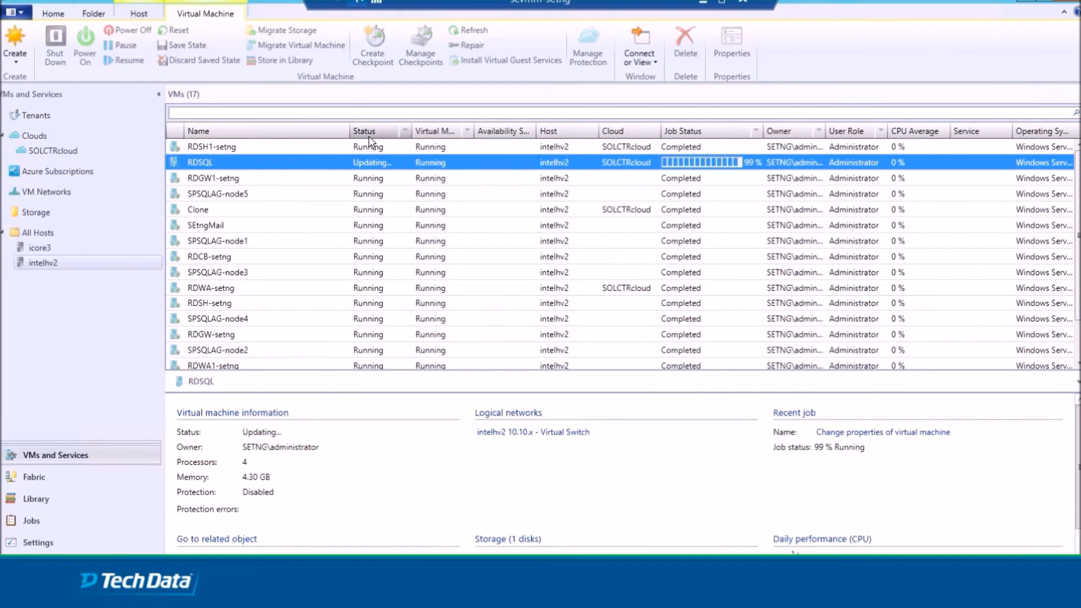
# - Enable Microsoft Azure Site Recovery protection for RDSQL in SOLCTRcloud with a replication frequency of 15 minutes
pyautogui.click(54, 148)
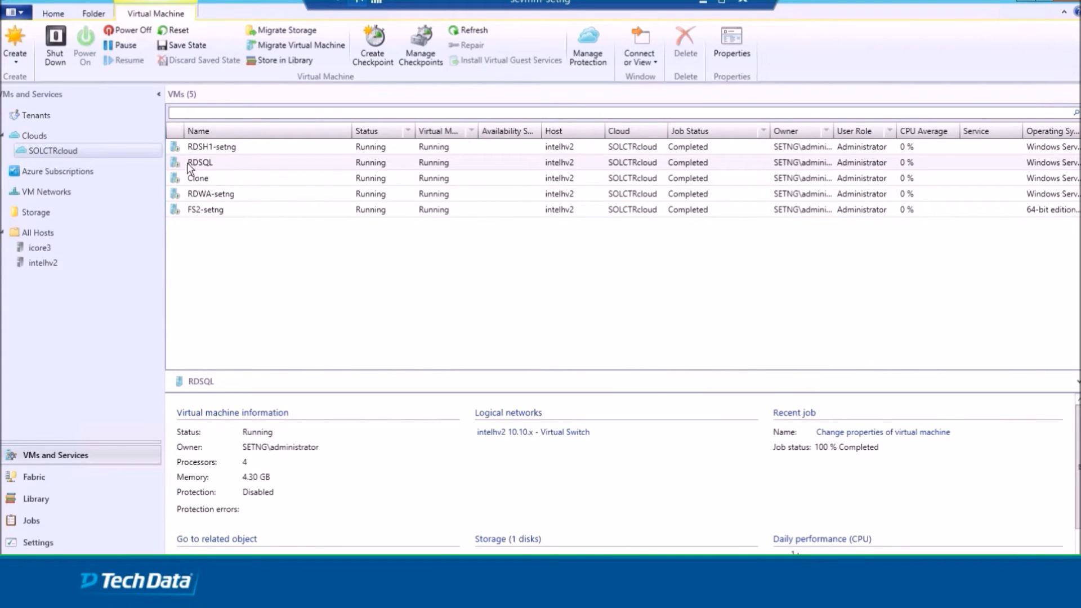
pyautogui.click(235, 166)
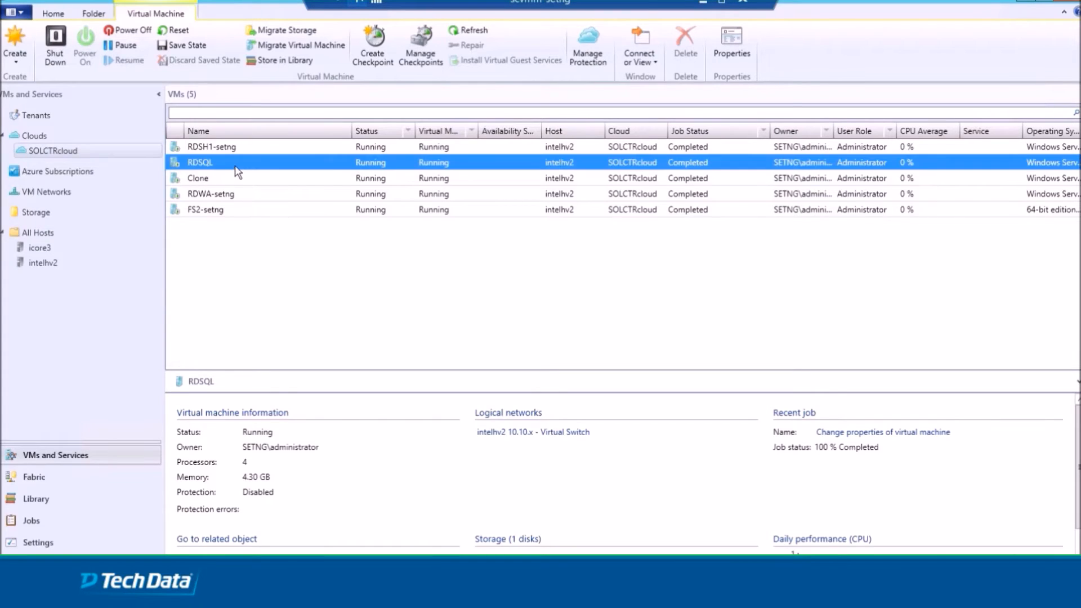
pyautogui.rightClick(240, 168)
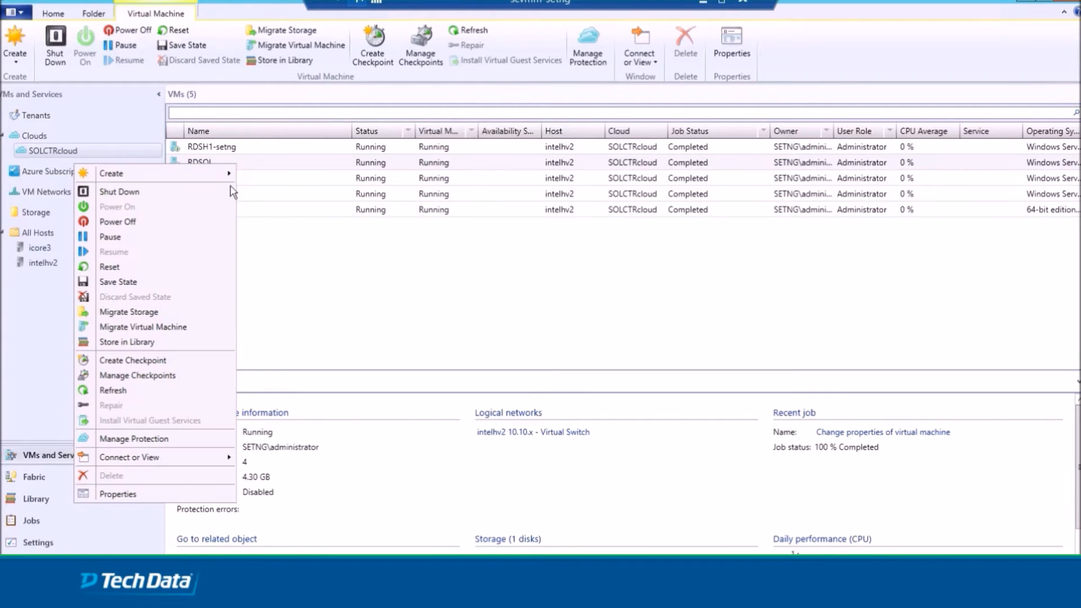
pyautogui.click(151, 445)
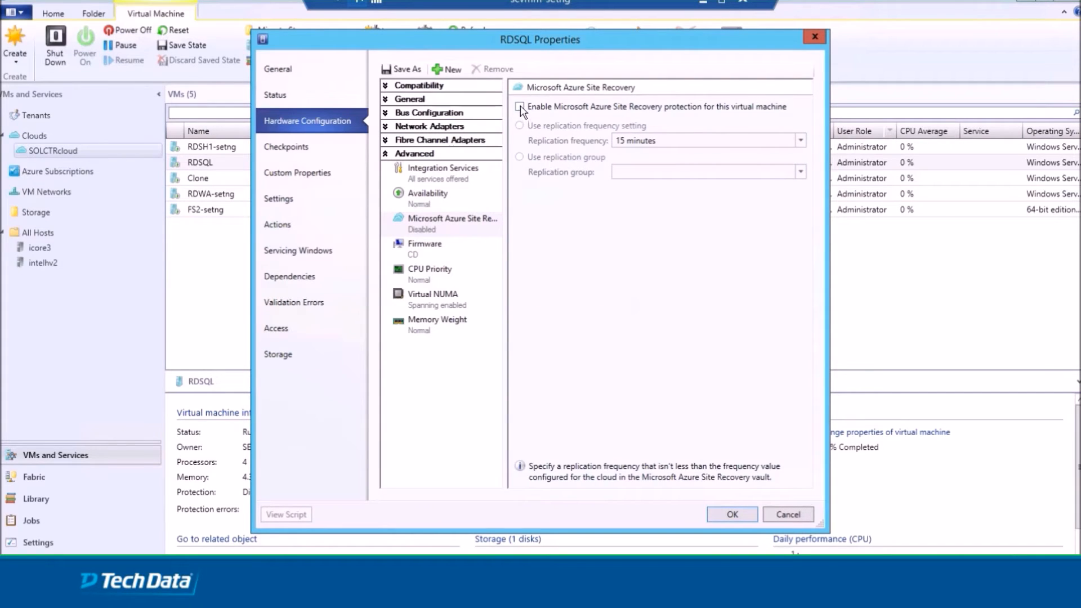
pyautogui.click(520, 107)
pyautogui.click(801, 141)
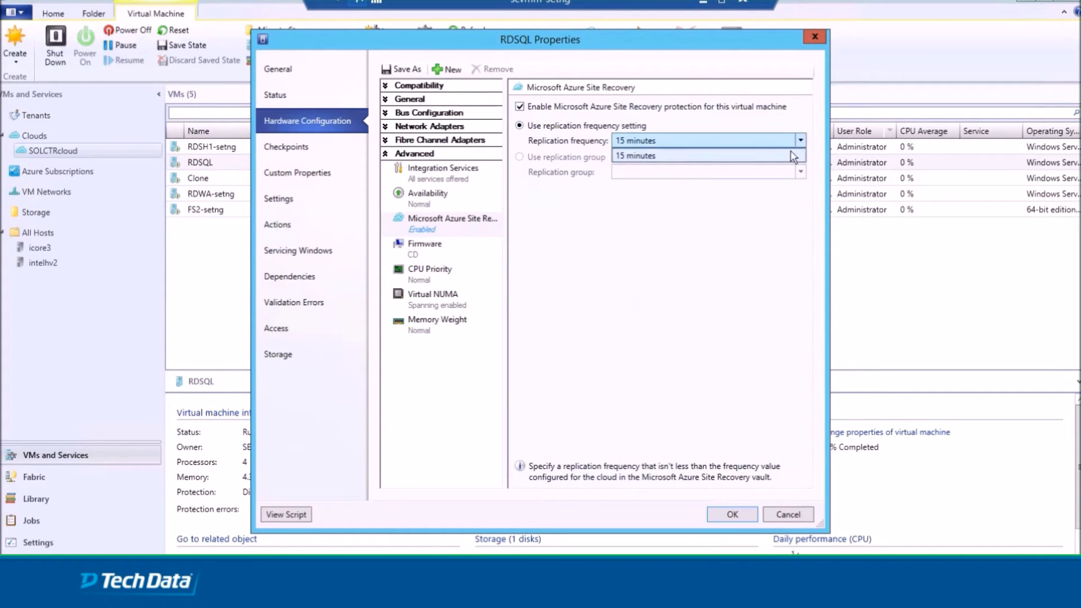
pyautogui.click(797, 156)
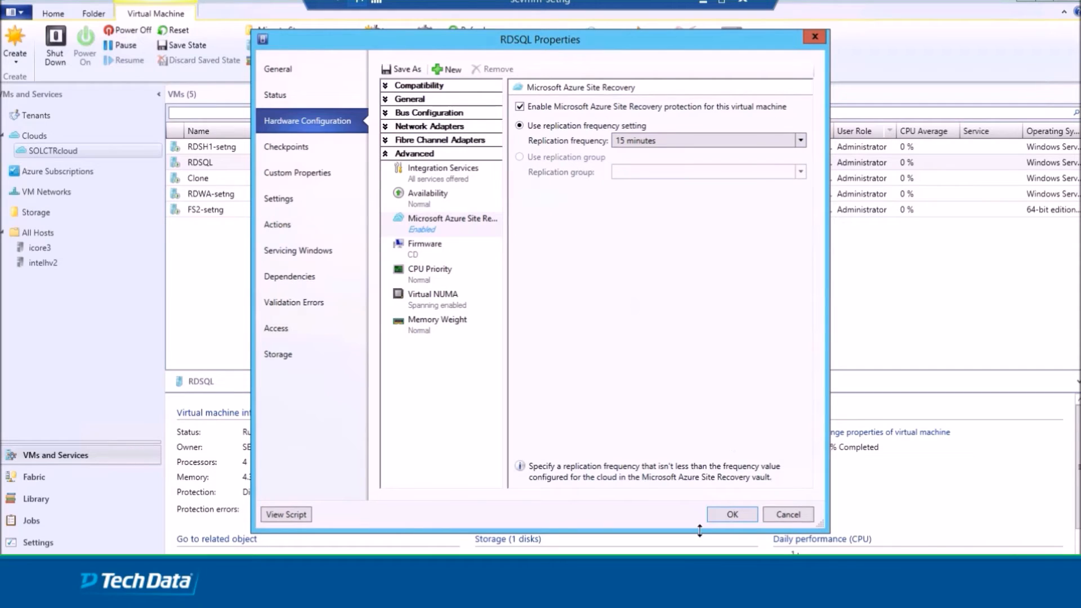
pyautogui.click(726, 515)
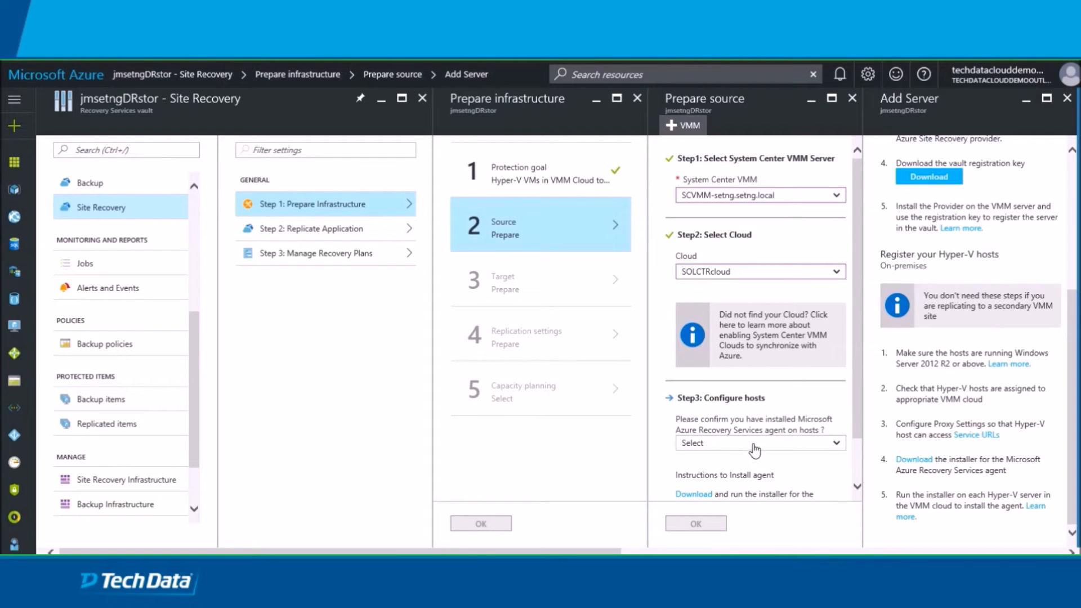
# - In the Azure portal, confirm the agent is installed on the hosts, finish the source, and accept the target with the Resource Manager deployment model
pyautogui.click(833, 445)
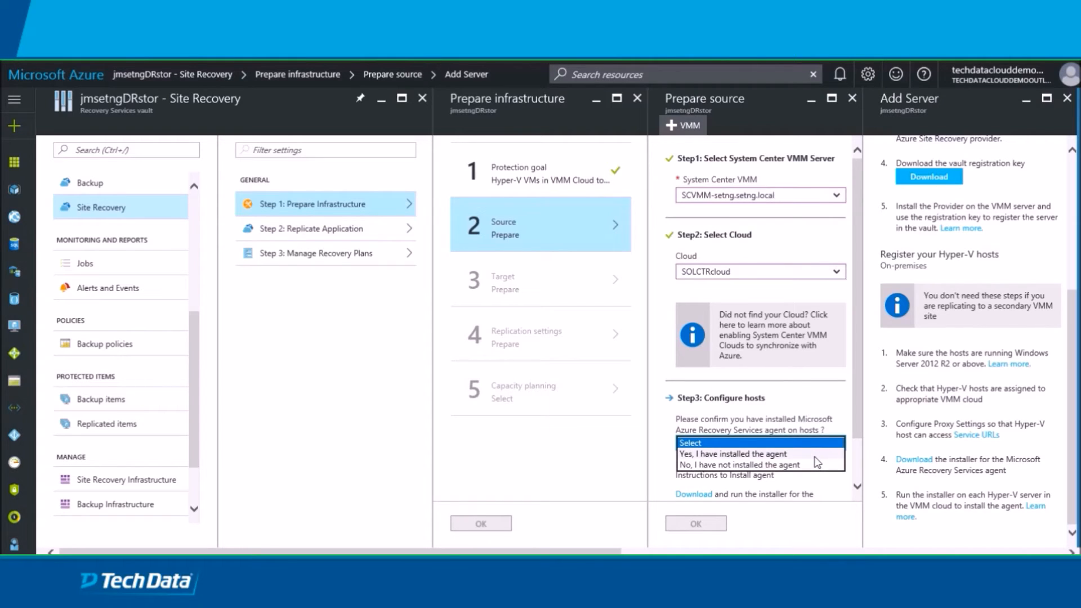
pyautogui.click(815, 457)
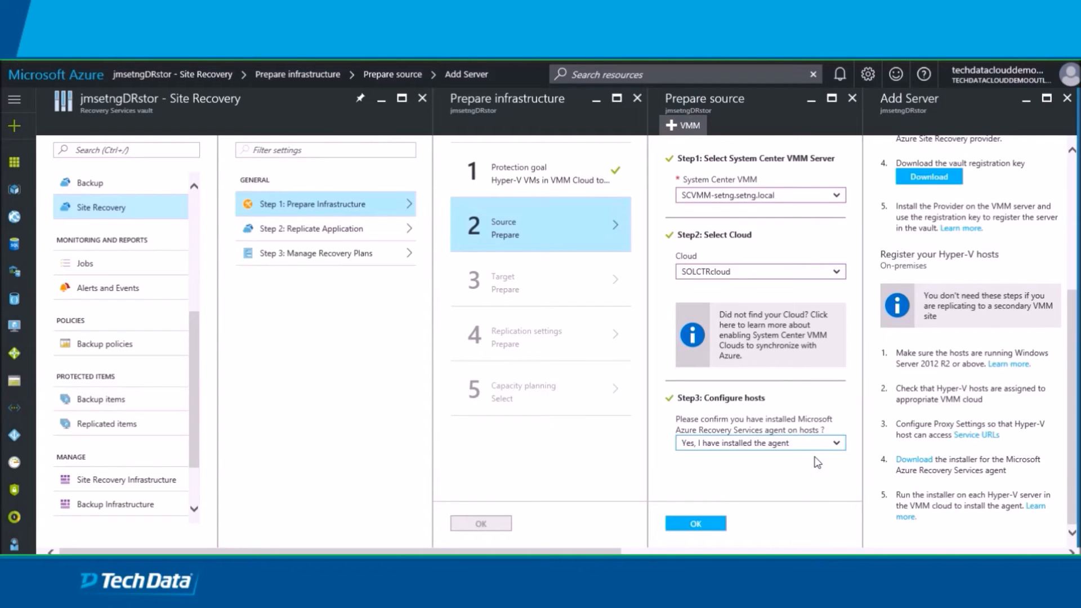
pyautogui.click(696, 525)
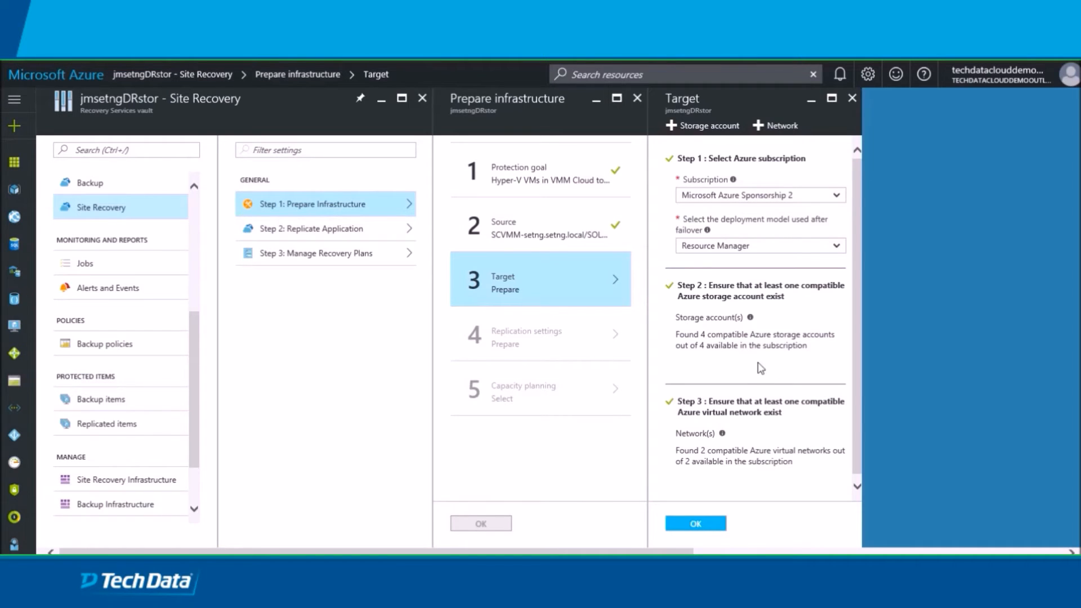
pyautogui.click(696, 525)
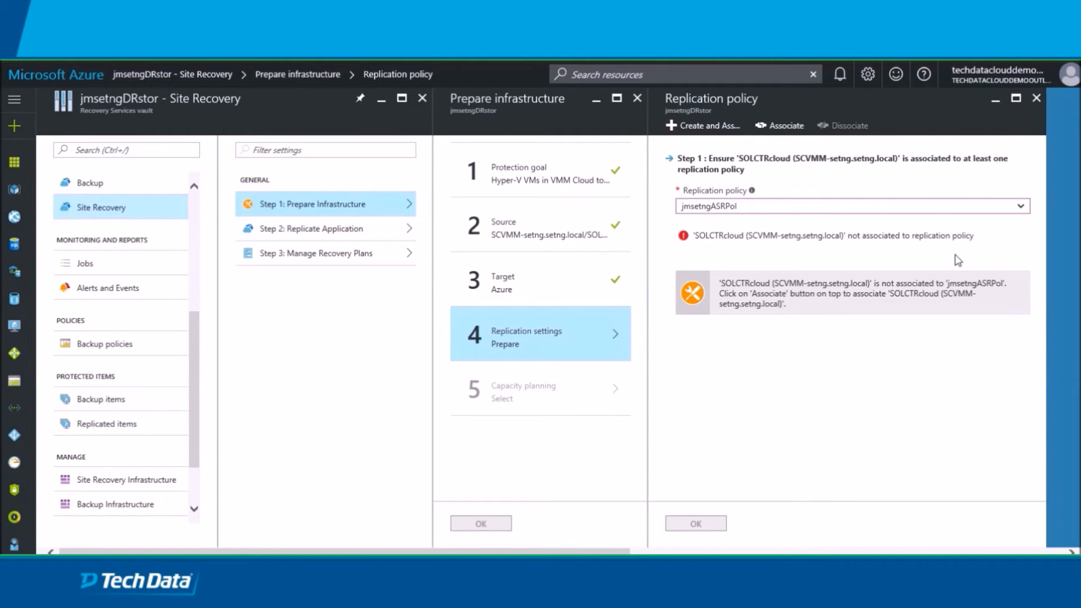
# - Examine the settings for creating a replication policy, including copy frequency choices, and the VMM cloud association form, discarding any unsaved edits
pyautogui.click(701, 125)
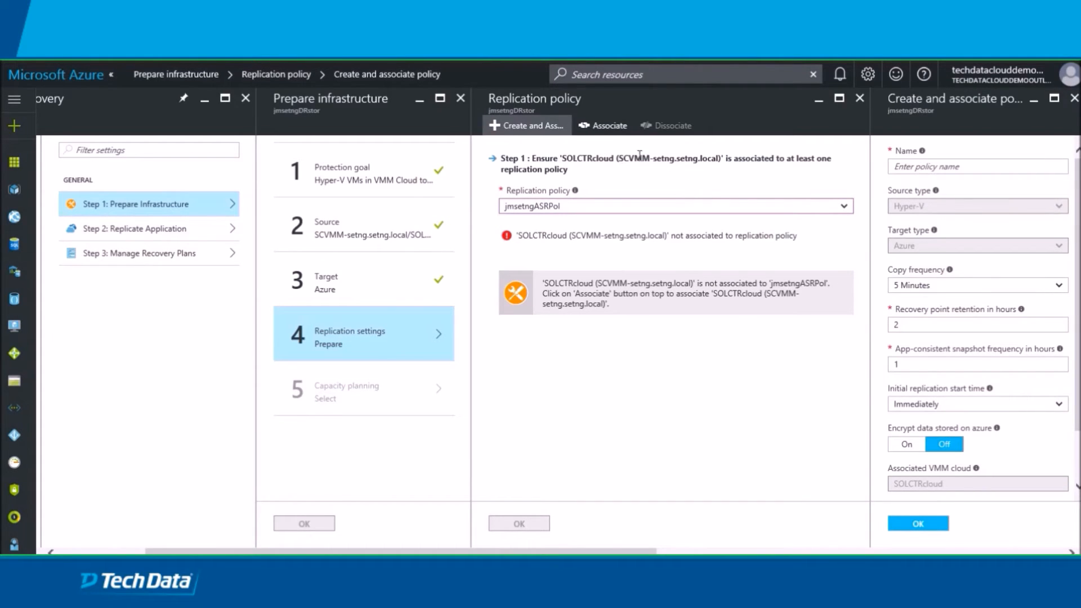
pyautogui.click(605, 130)
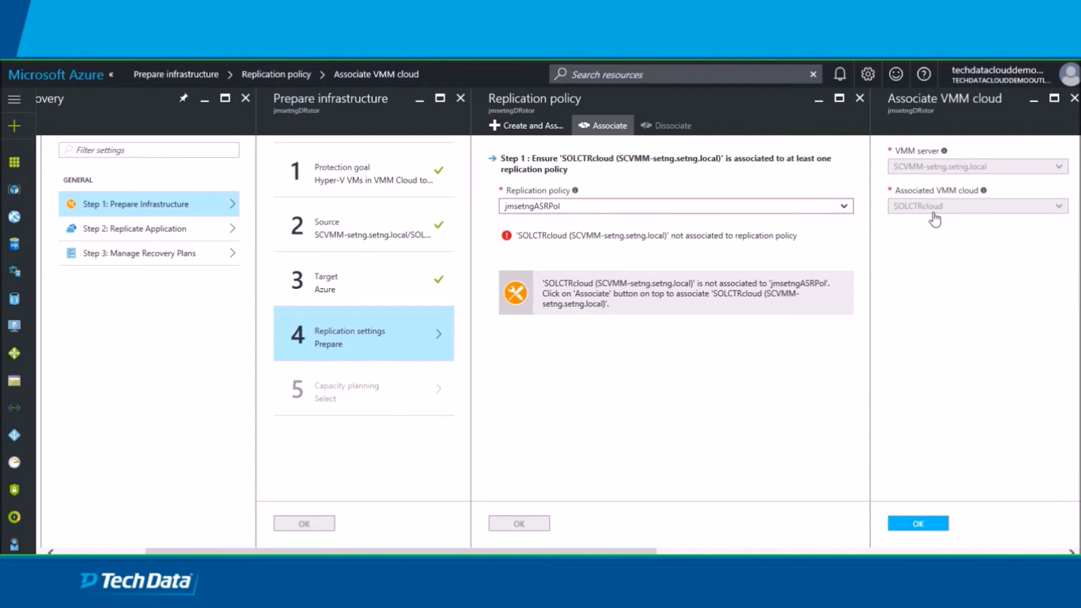
pyautogui.click(521, 127)
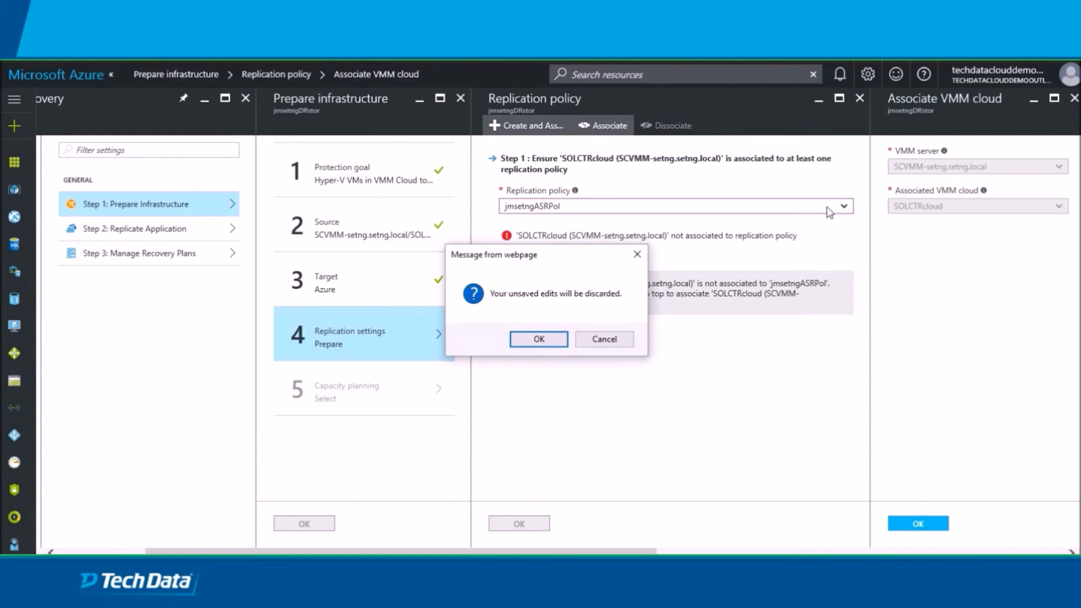
pyautogui.click(553, 339)
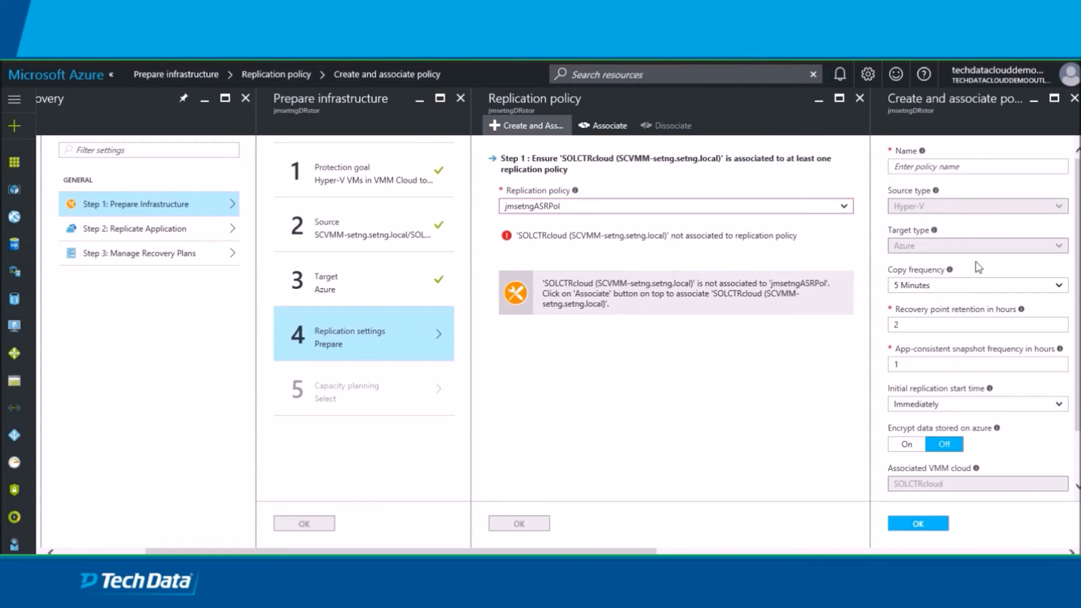
pyautogui.click(1053, 289)
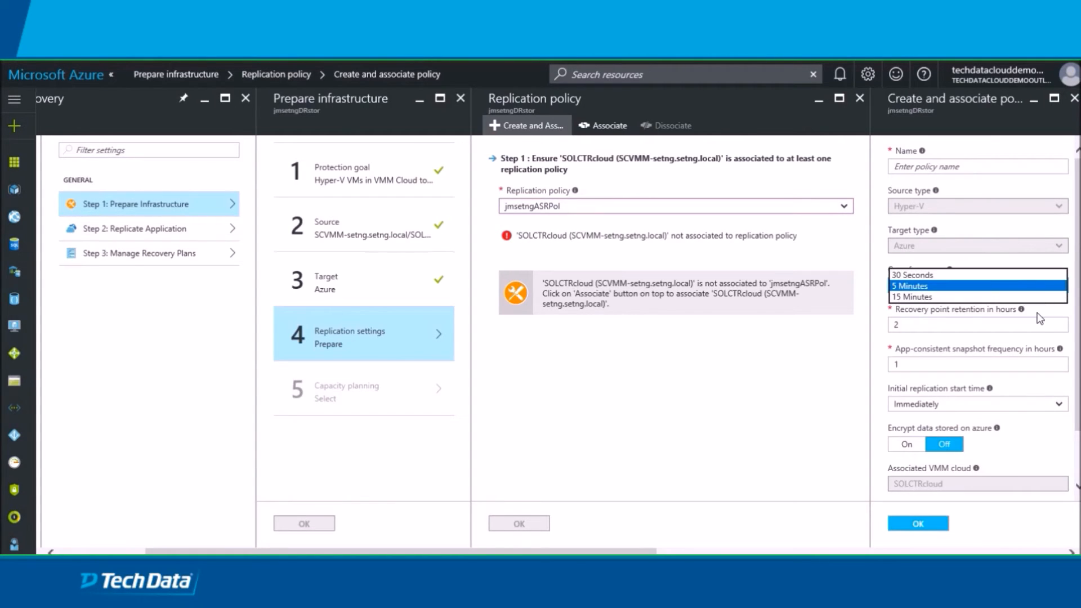
pyautogui.scroll(-2, 1077, 286)
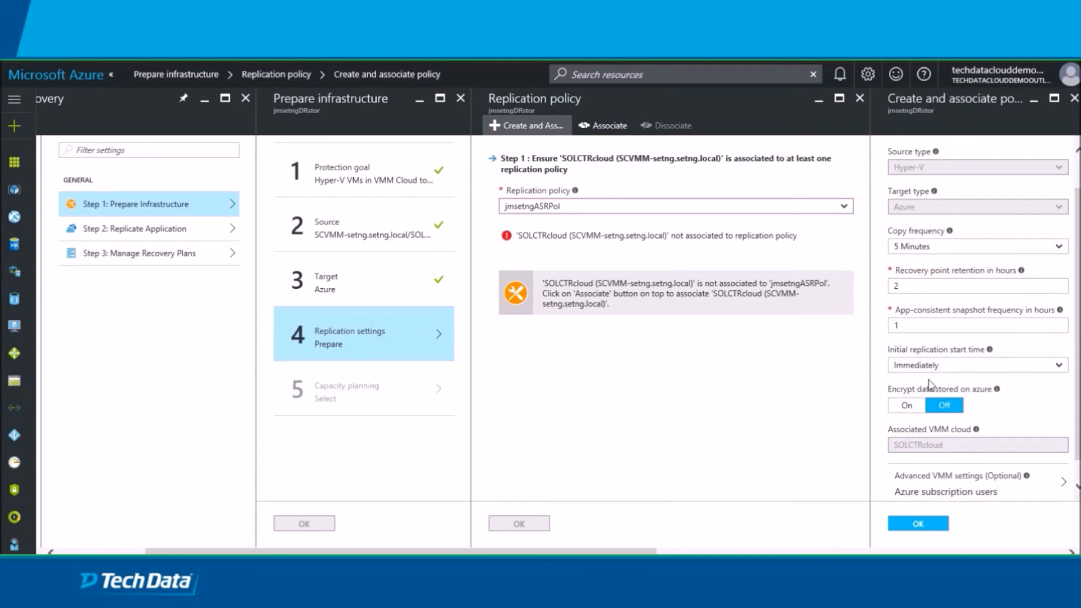
pyautogui.scroll(-1, 934, 338)
pyautogui.scroll(3, 943, 186)
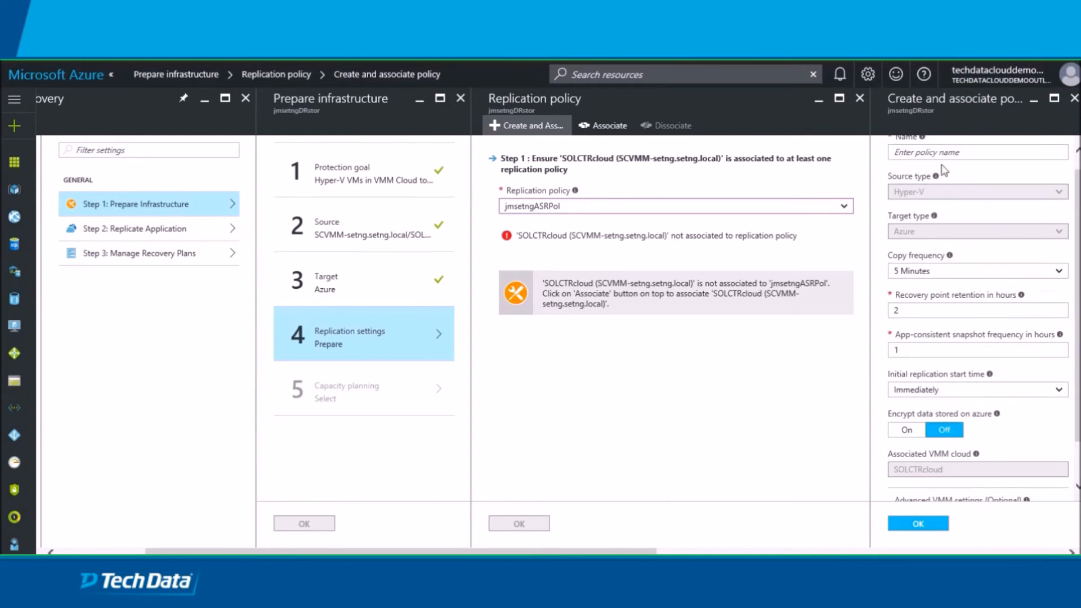
pyautogui.click(614, 127)
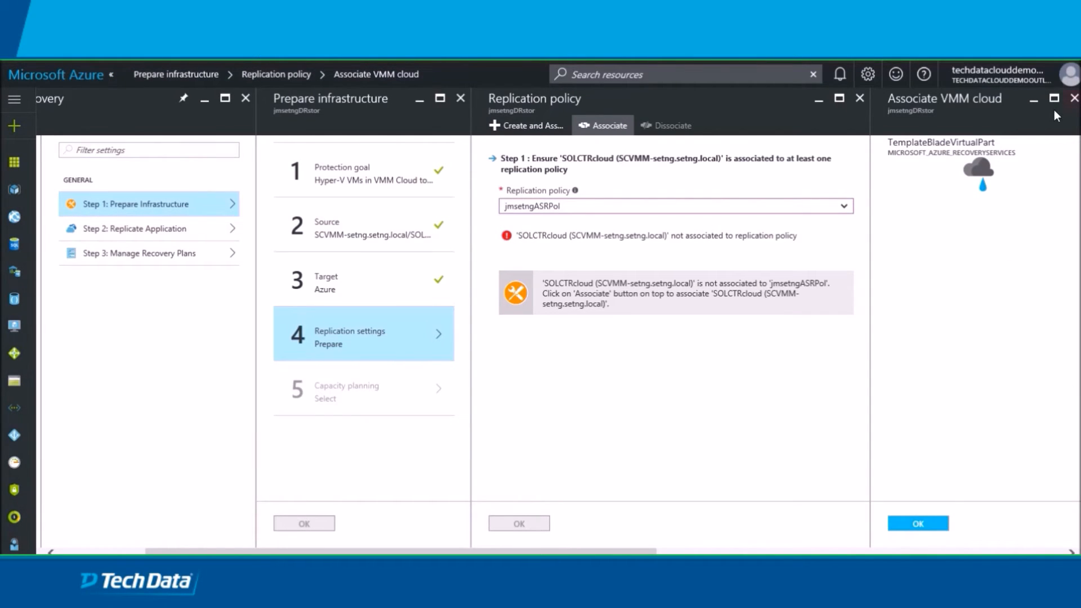
pyautogui.click(1074, 98)
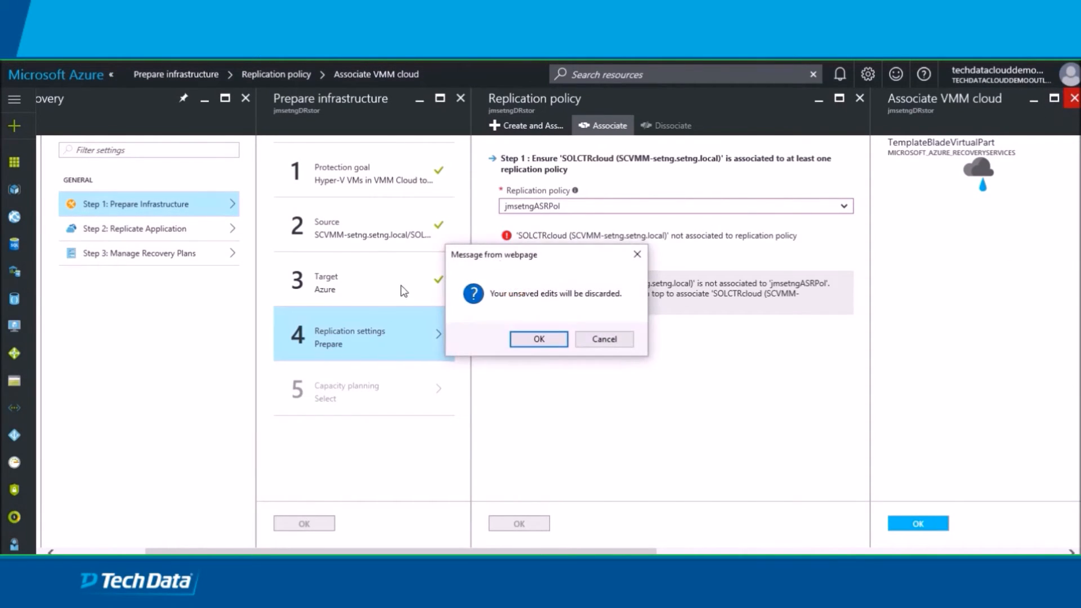
pyautogui.click(543, 340)
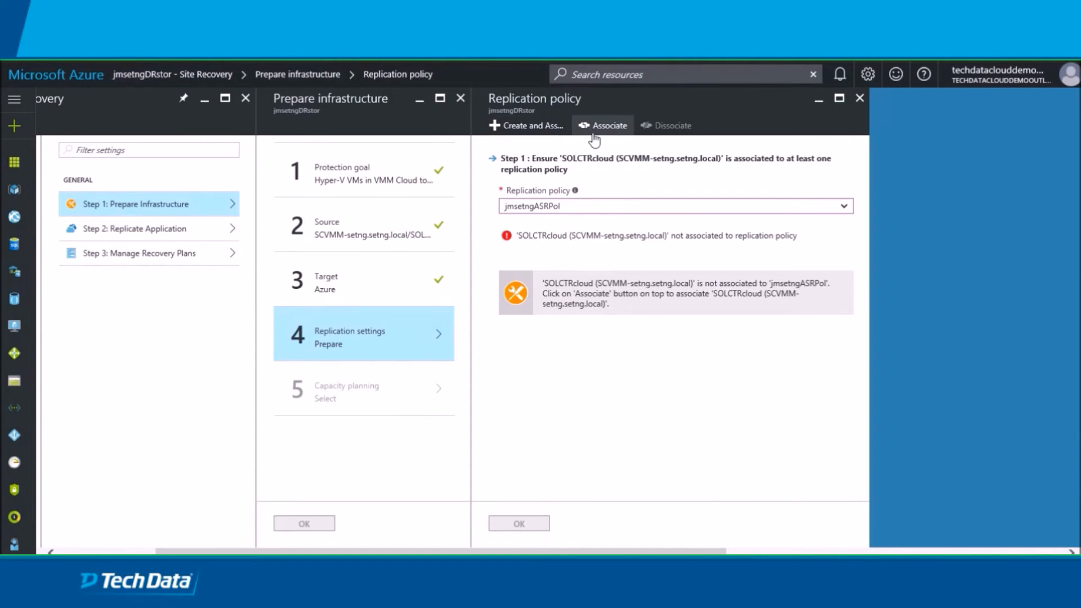
# - Associate the SOLCTRcloud VMM cloud on SCVMM-setng.setng.local with the jmsetngASRPol replication policy and accept the replication settings
pyautogui.click(610, 128)
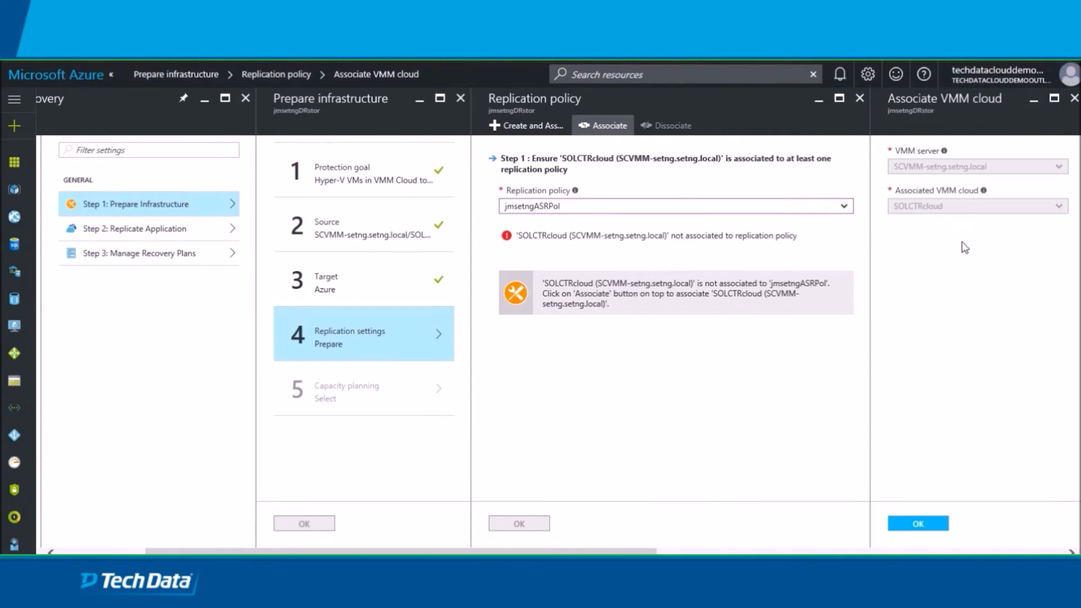
pyautogui.click(918, 524)
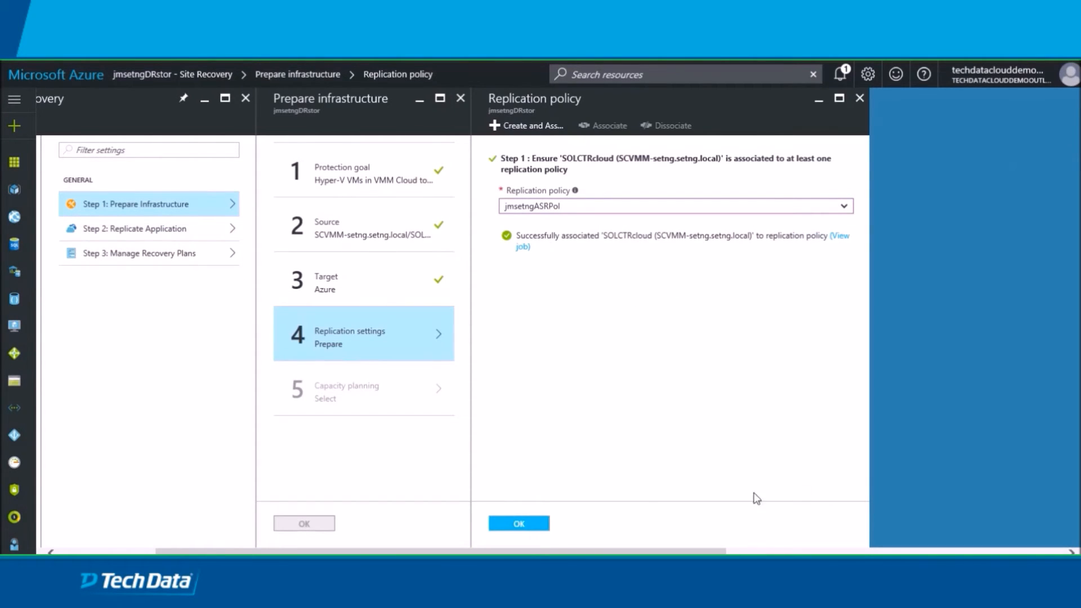
pyautogui.click(519, 525)
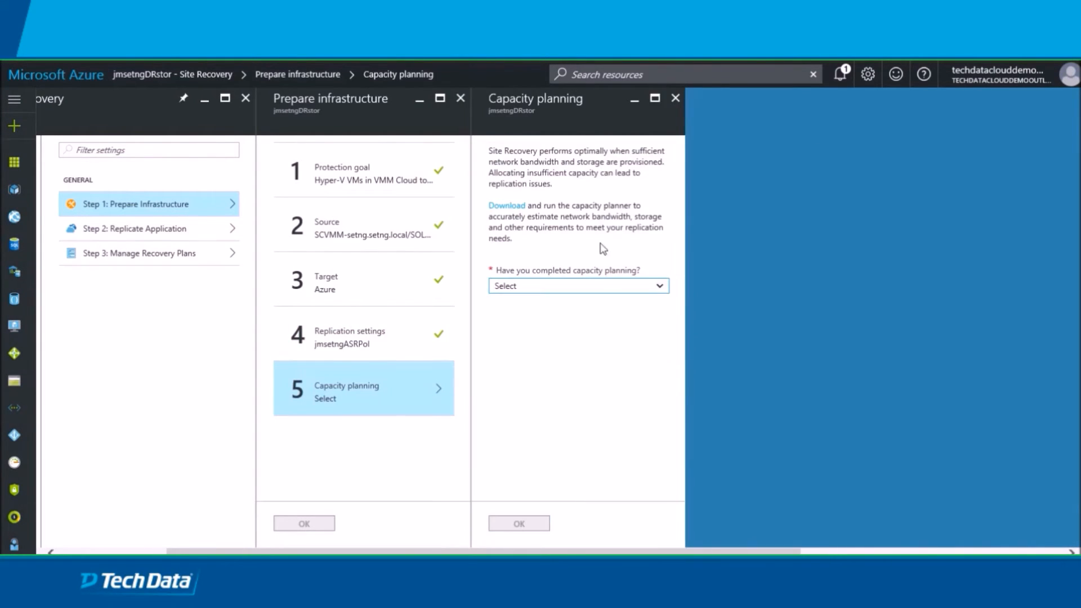
# - Mark capacity planning as "Yes, I have done it" and finish the infrastructure preparation
pyautogui.click(659, 286)
pyautogui.click(596, 298)
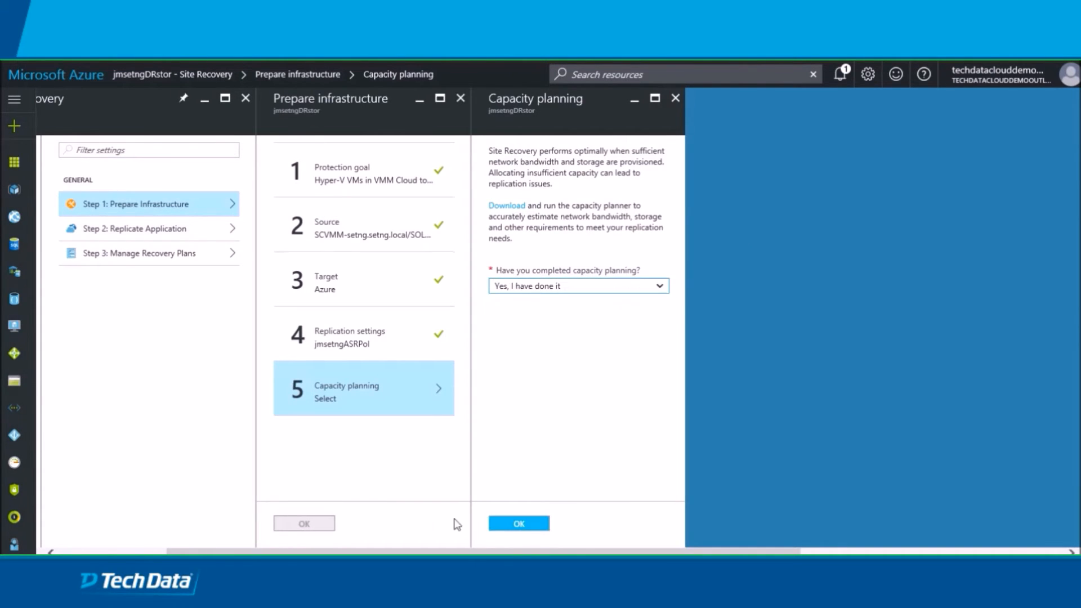
pyautogui.click(518, 524)
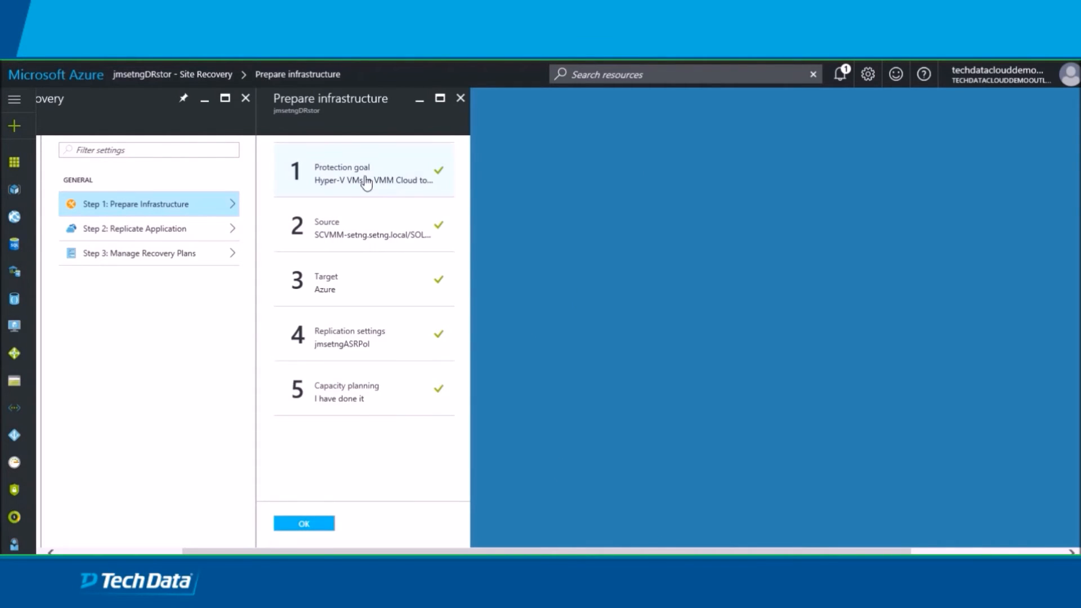
pyautogui.click(318, 527)
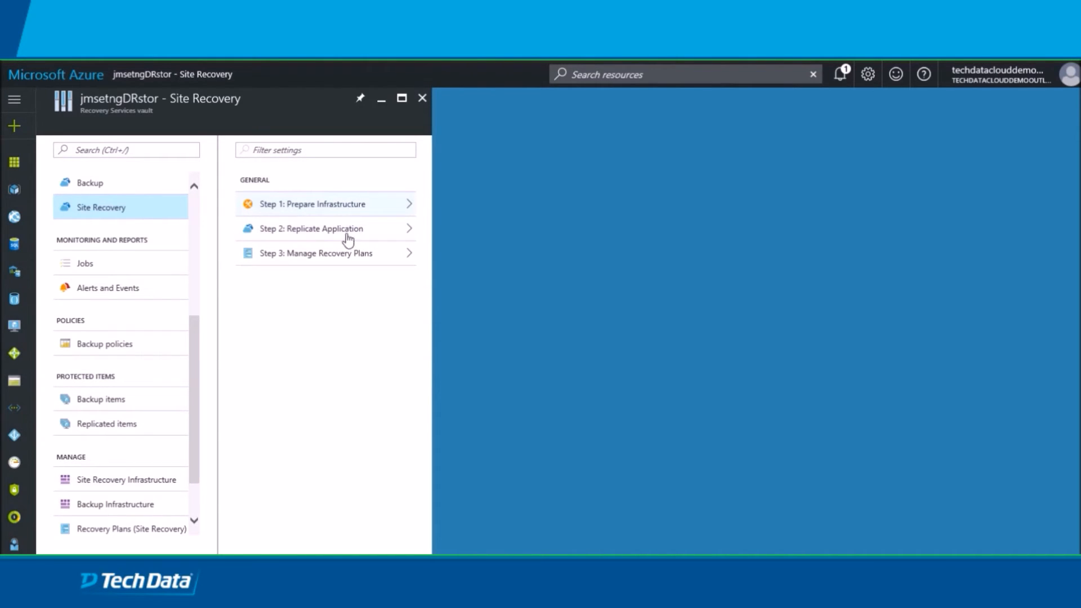
# - Start replicating an application with the On-premises source, location SCVMM-setng.setng.local and cloud SOLCTRcloud
pyautogui.click(358, 236)
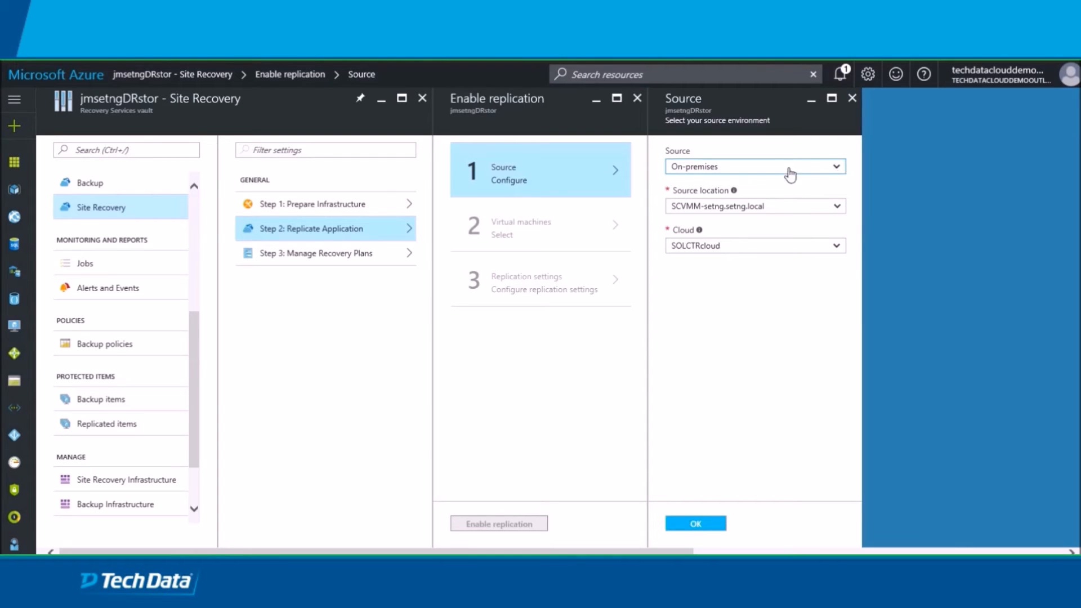
pyautogui.click(839, 171)
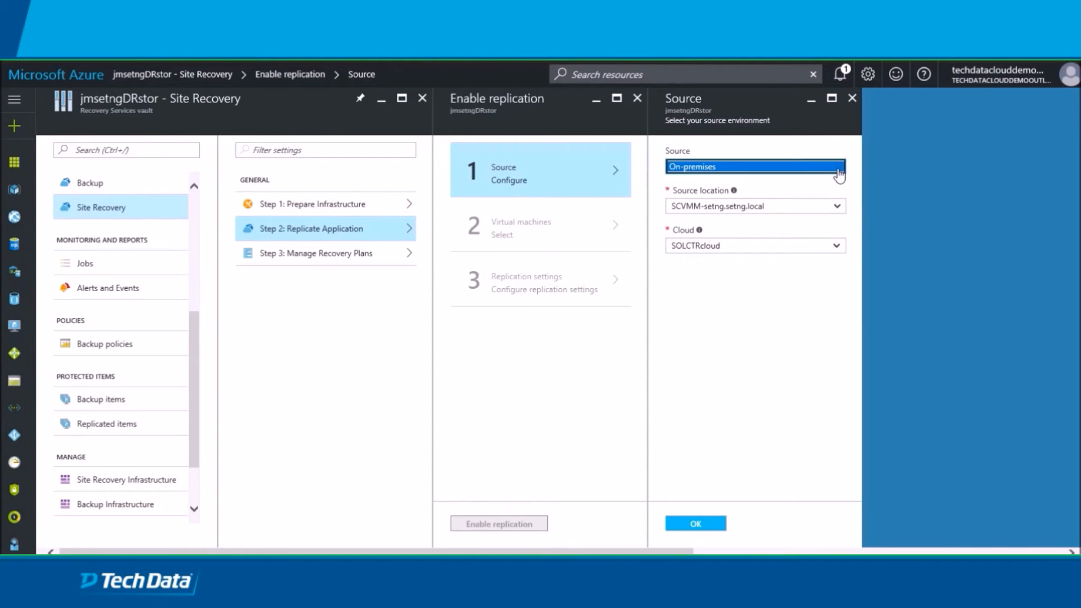
pyautogui.click(798, 194)
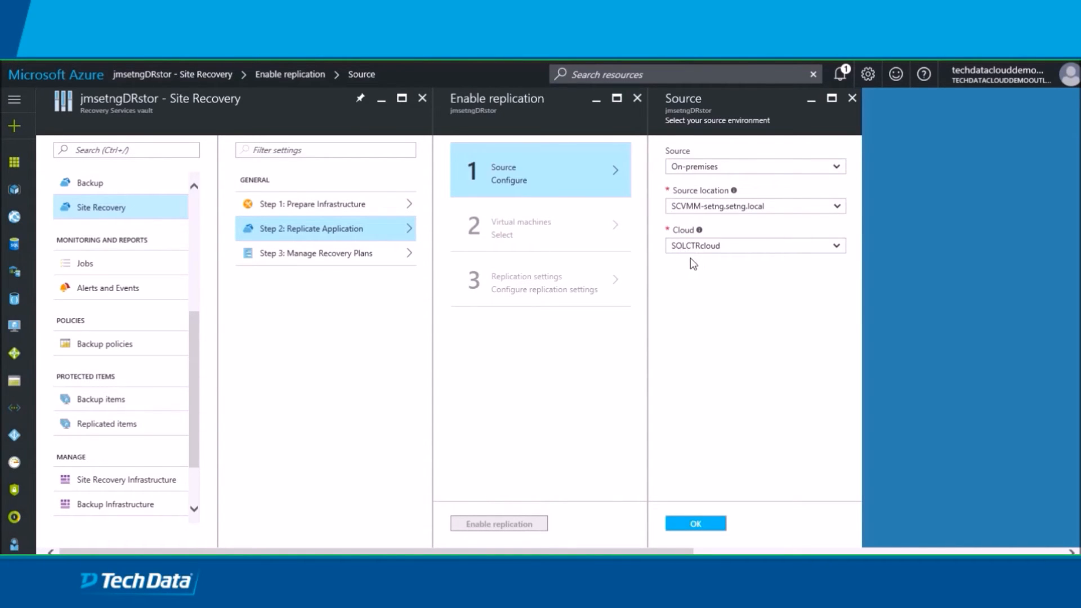
pyautogui.click(688, 524)
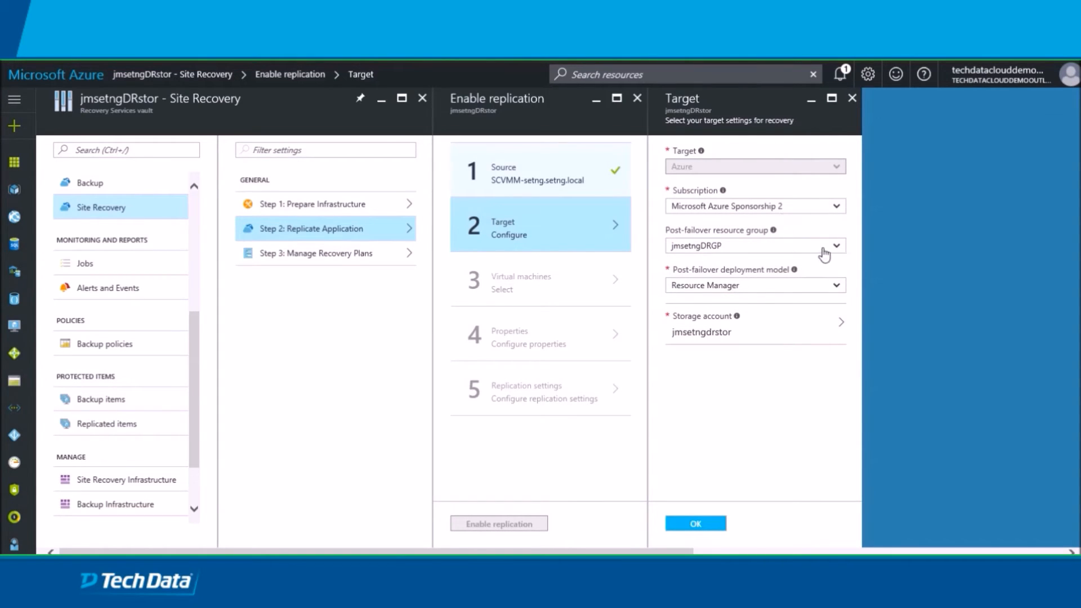
# - Accept the replication target with resource group jmsetngDRGP, the Resource Manager deployment model and storage account jmsetngdrstor
pyautogui.moveTo(775, 232)
pyautogui.moveTo(794, 270)
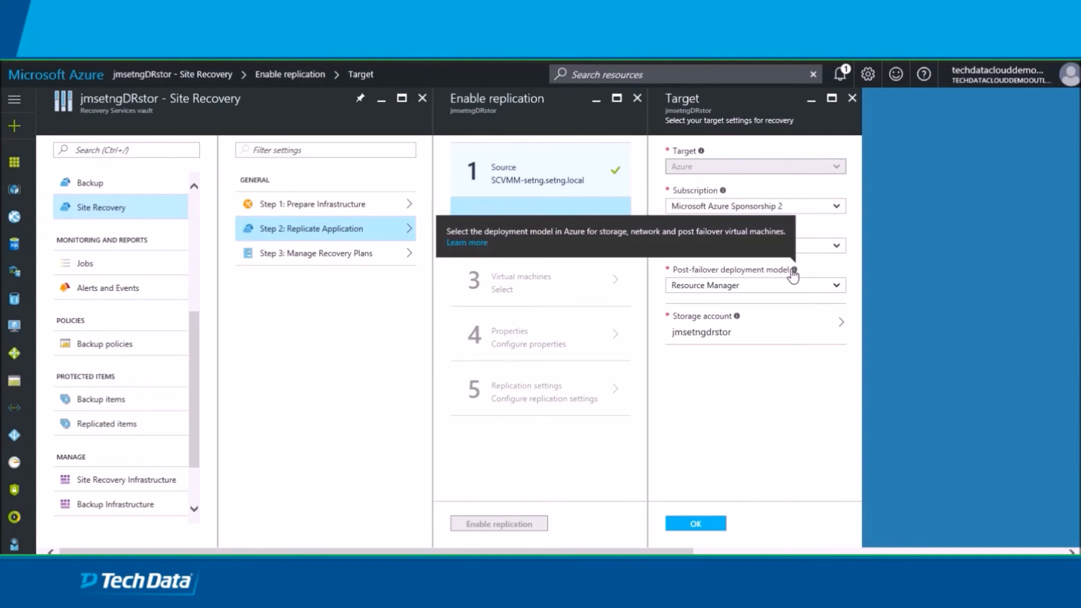
pyautogui.click(833, 291)
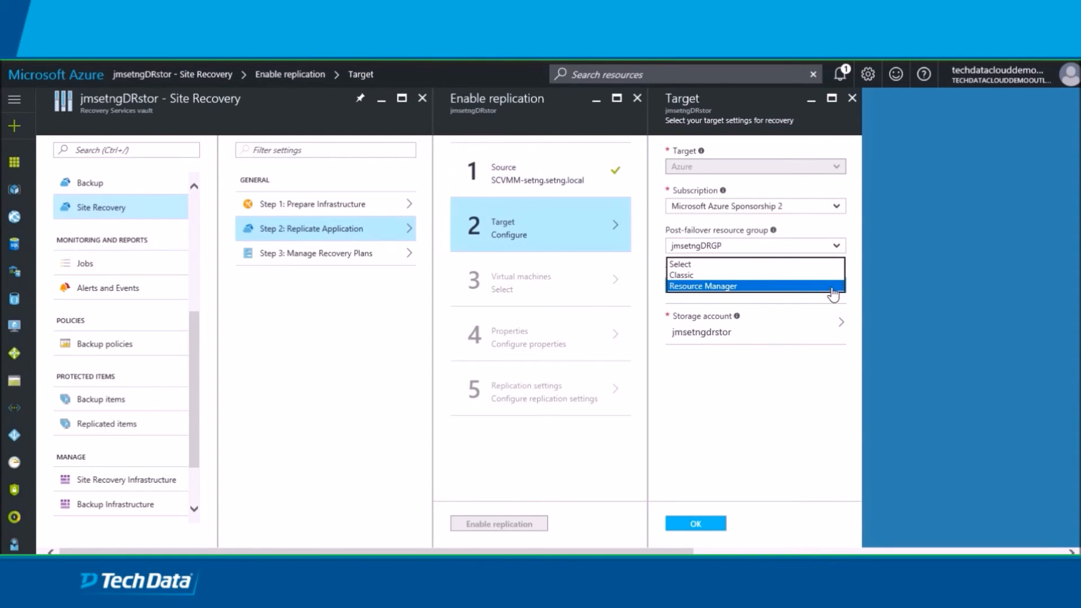
pyautogui.click(856, 302)
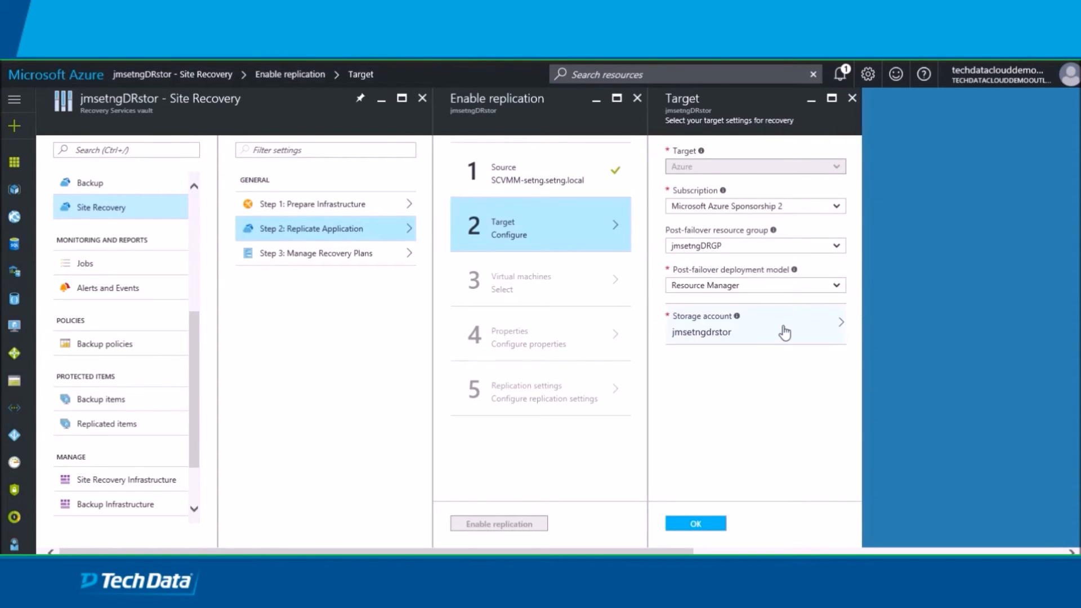
pyautogui.click(844, 332)
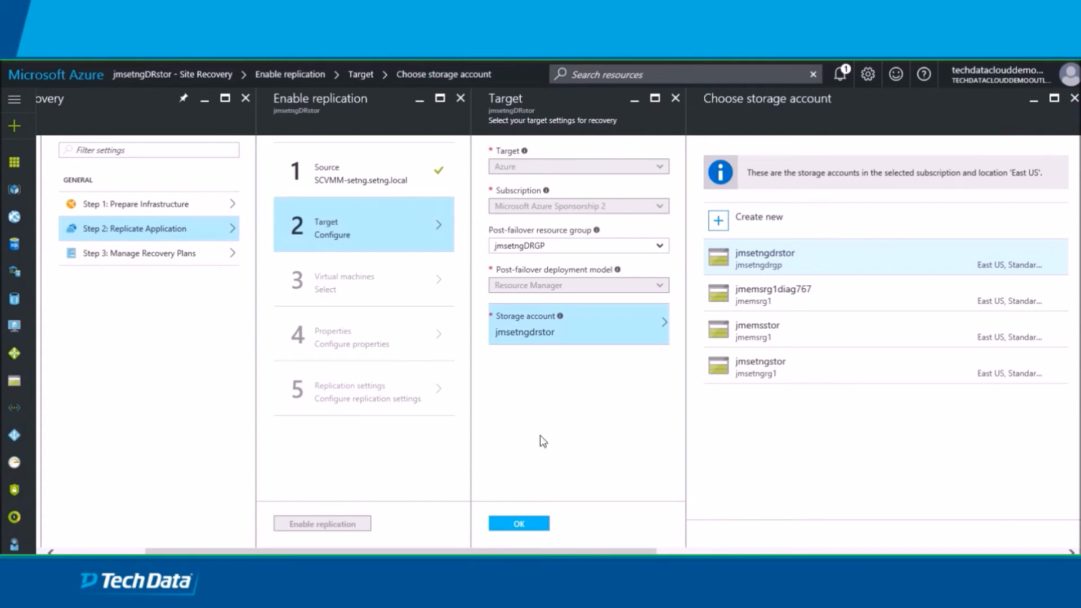
pyautogui.click(524, 525)
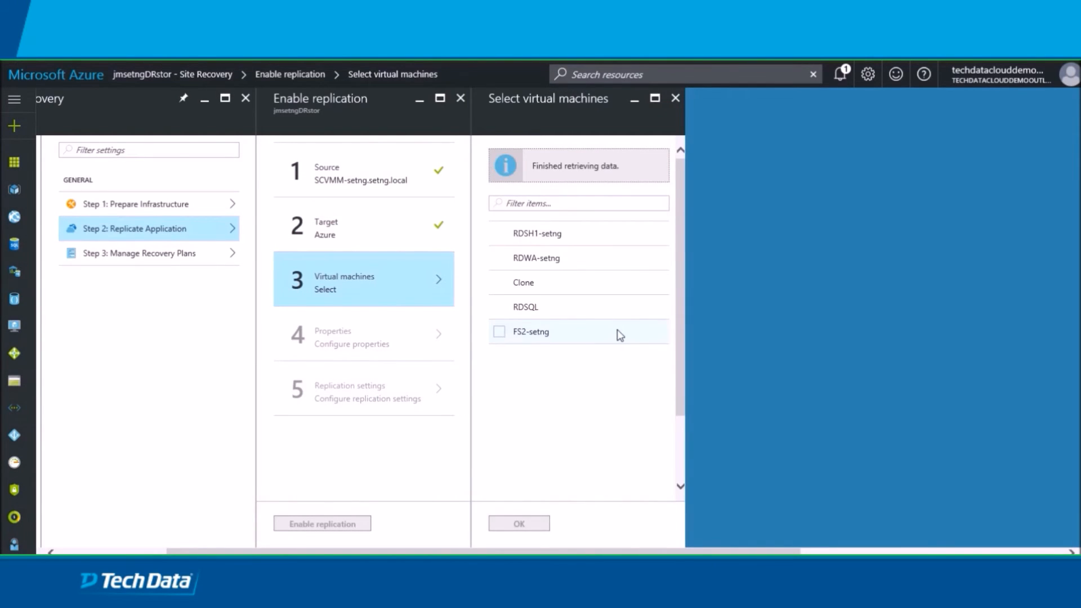
# - Select the RDSQL virtual machine for replication and configure its properties with Windows as default OS type, keeping its base disk for replication
pyautogui.click(499, 307)
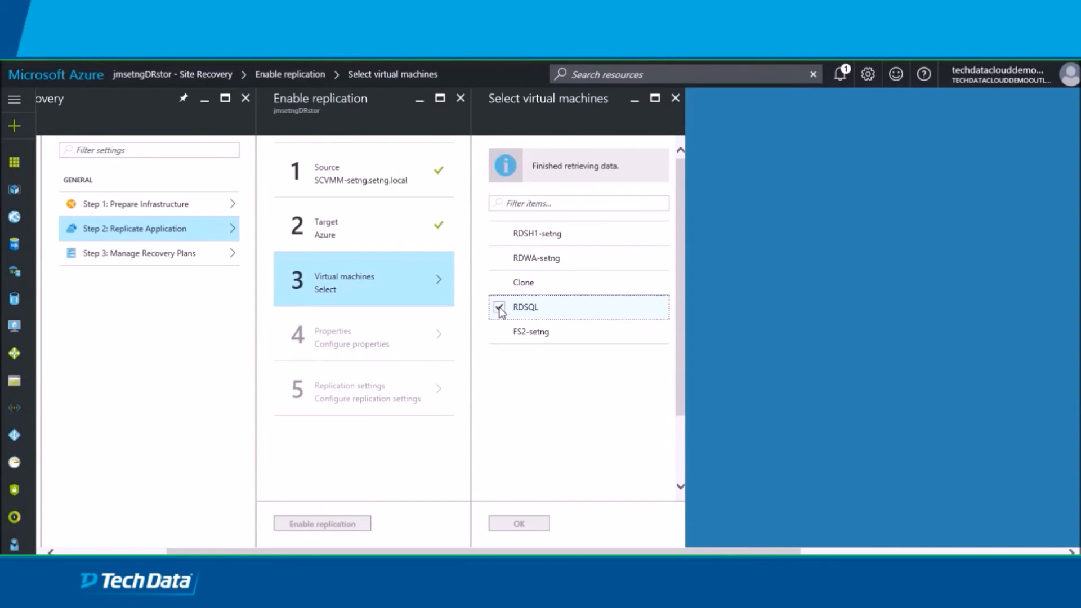
pyautogui.click(516, 525)
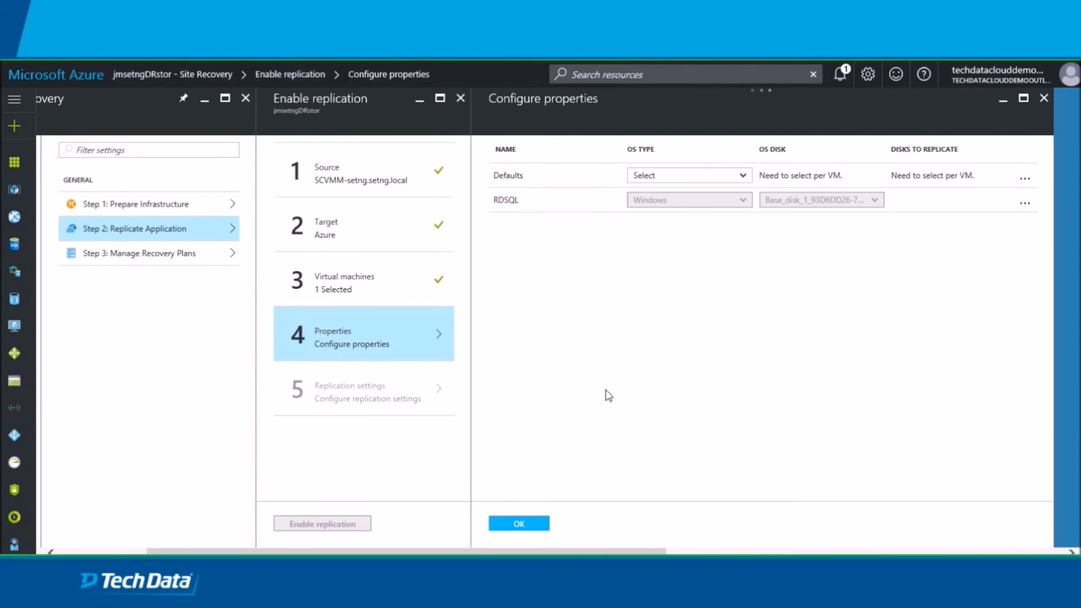
pyautogui.click(746, 180)
pyautogui.click(726, 187)
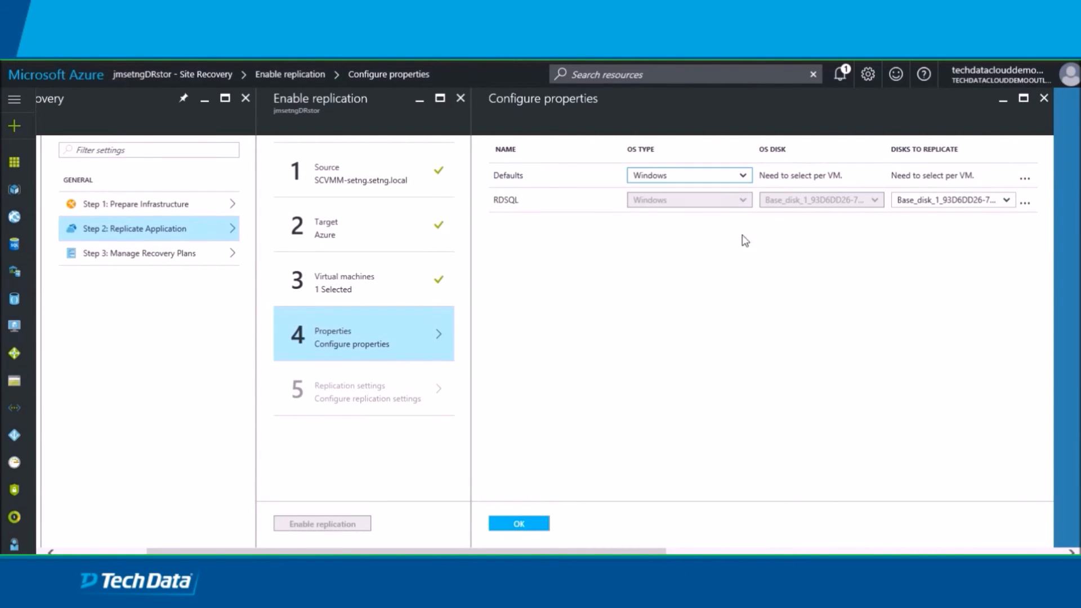
pyautogui.click(1007, 201)
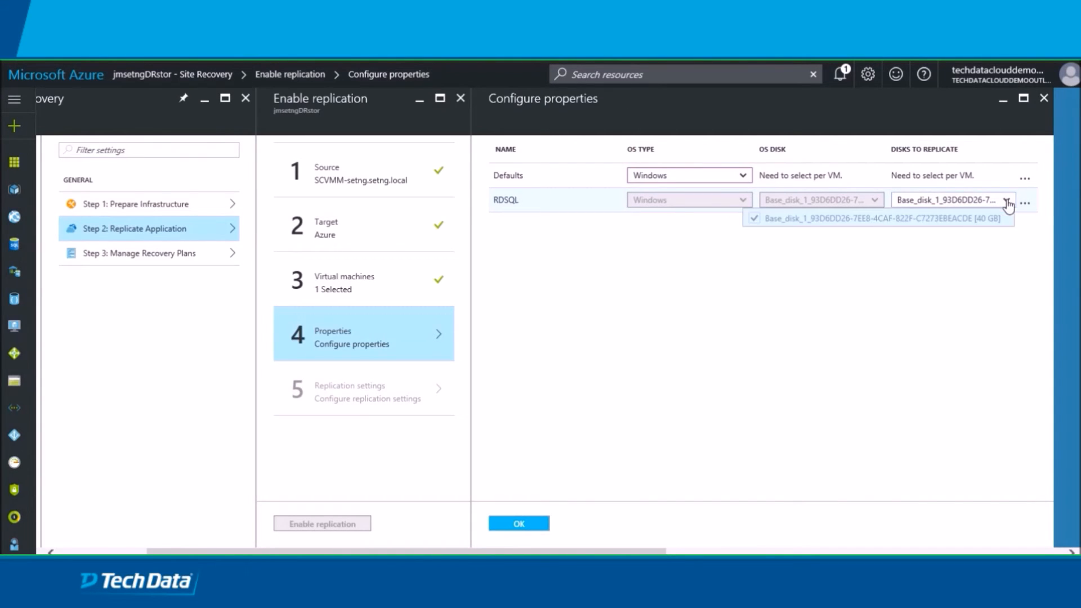
pyautogui.click(940, 255)
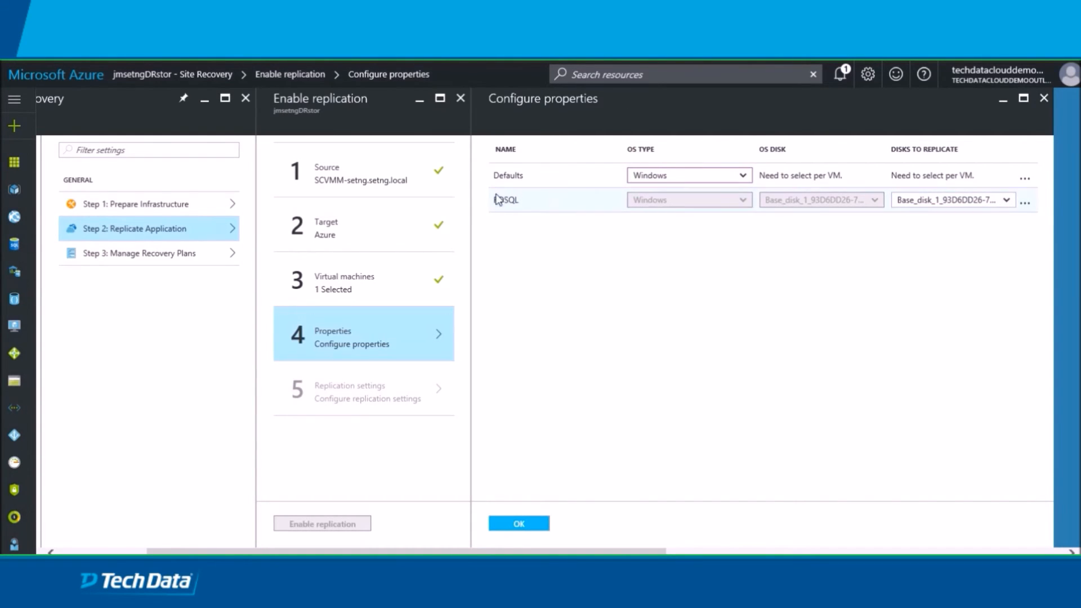
pyautogui.click(517, 526)
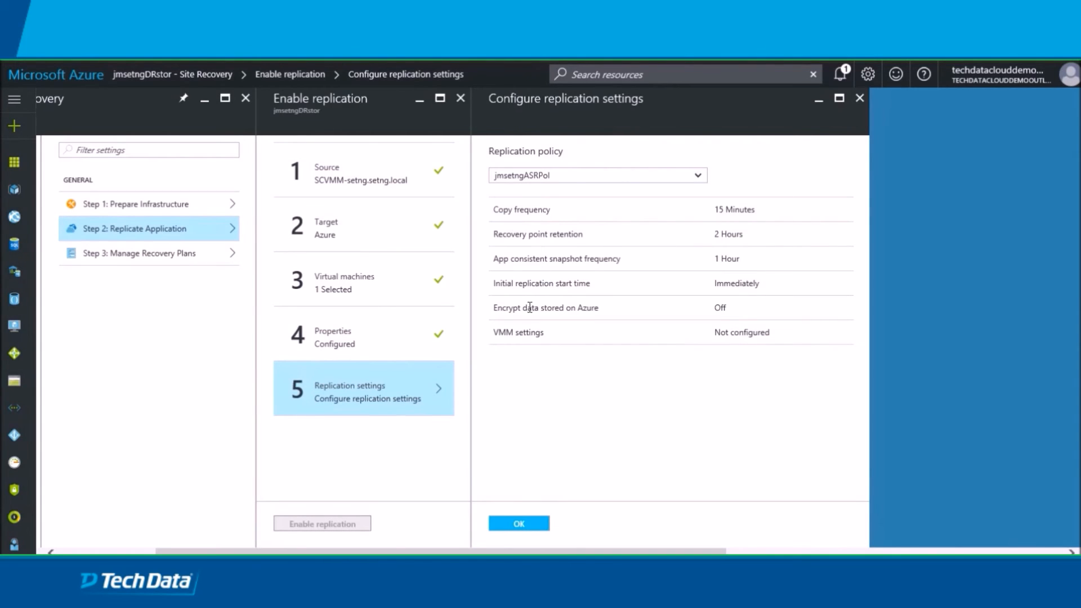
# - Enable replication with the jmsetngASRPol policy and check RDSQL's protection status among the vault's replicated items
pyautogui.click(512, 525)
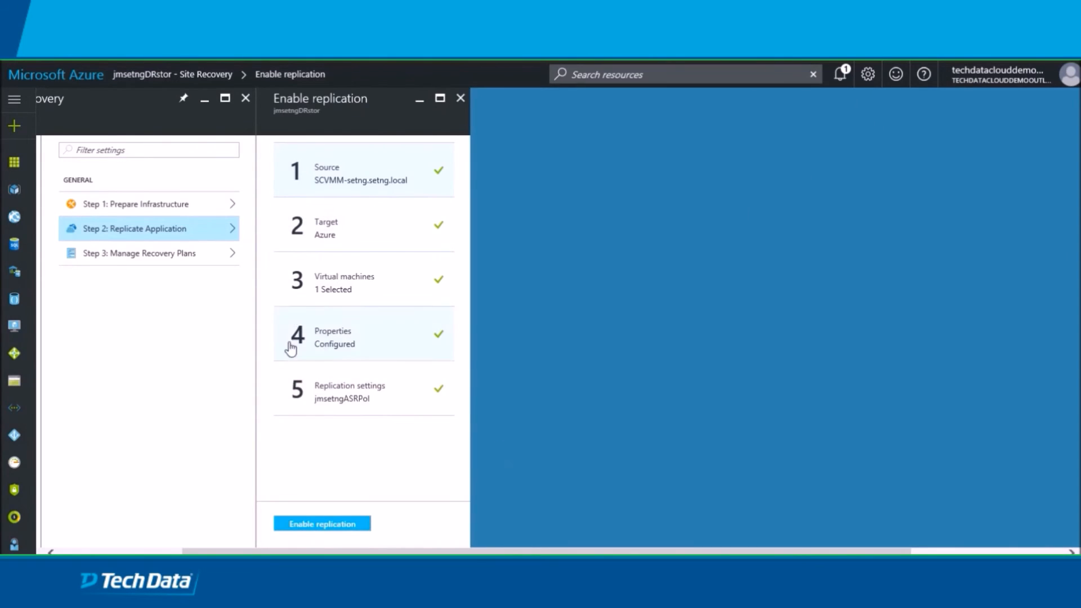
pyautogui.click(324, 527)
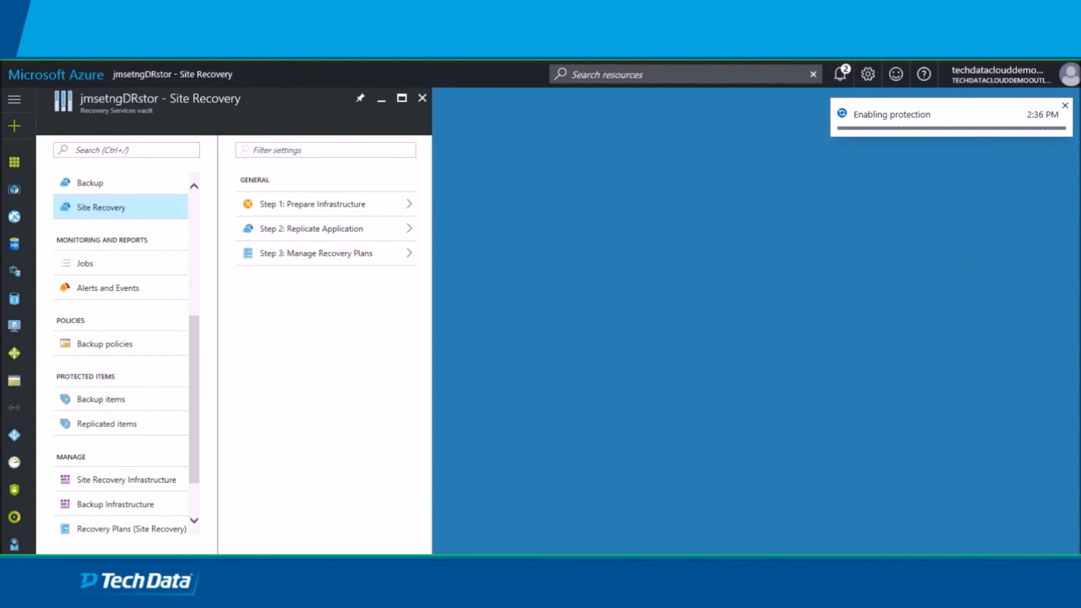
pyautogui.click(104, 426)
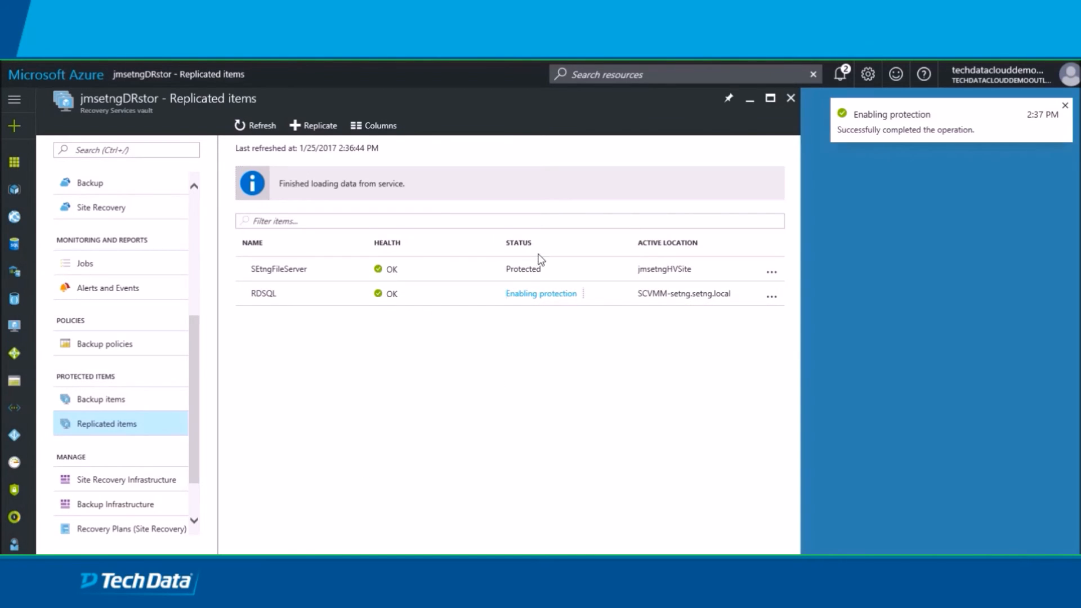
pyautogui.click(521, 293)
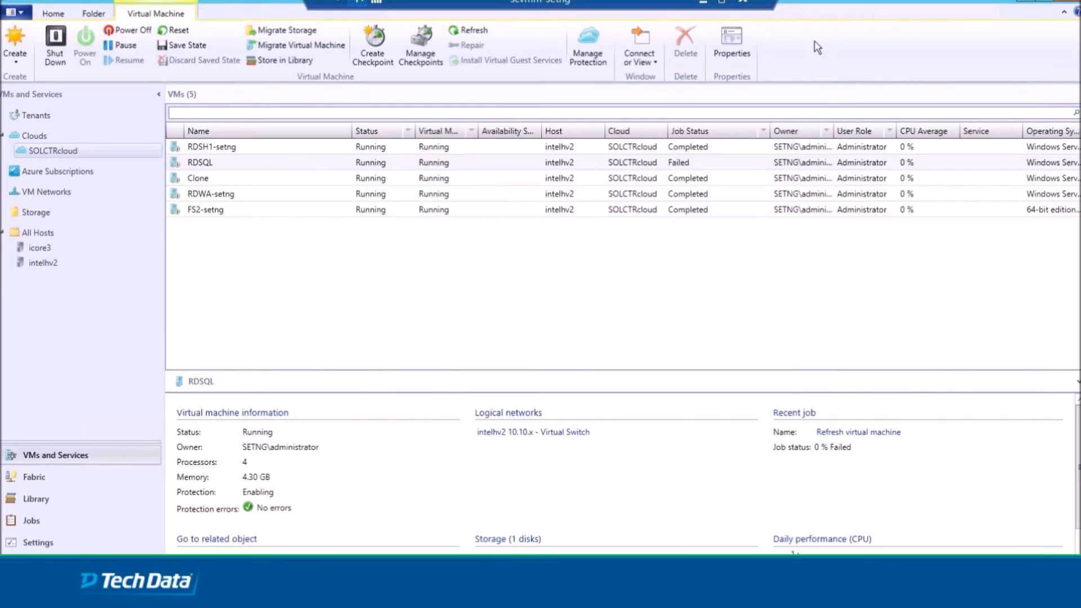
# - Review RDSQL's Azure Site Recovery protection settings and its status in the virtual machine's properties
pyautogui.click(231, 163)
pyautogui.rightClick(237, 165)
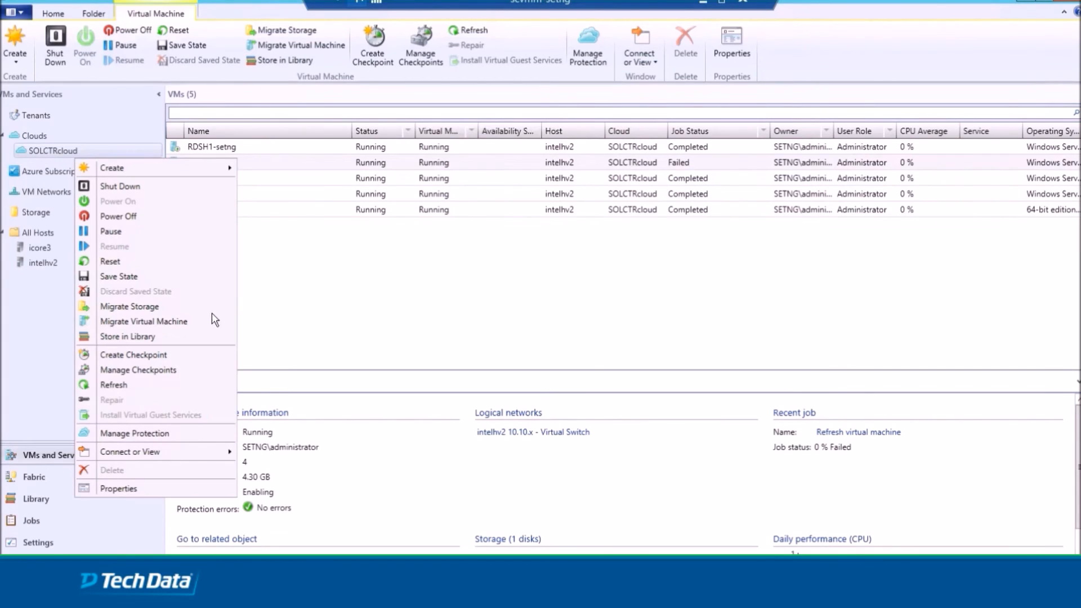
pyautogui.click(140, 435)
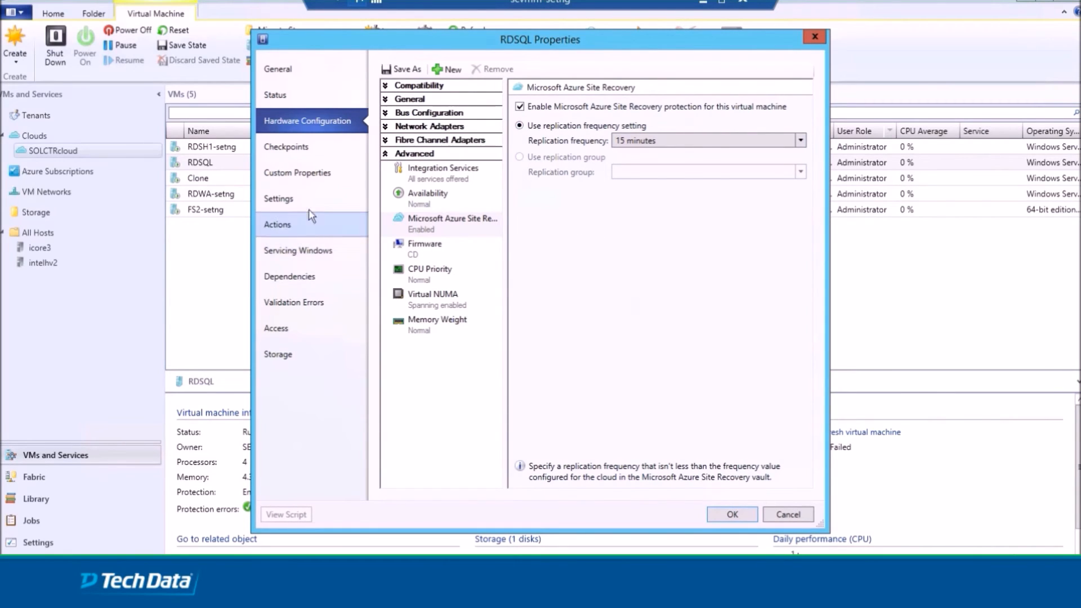
pyautogui.click(282, 94)
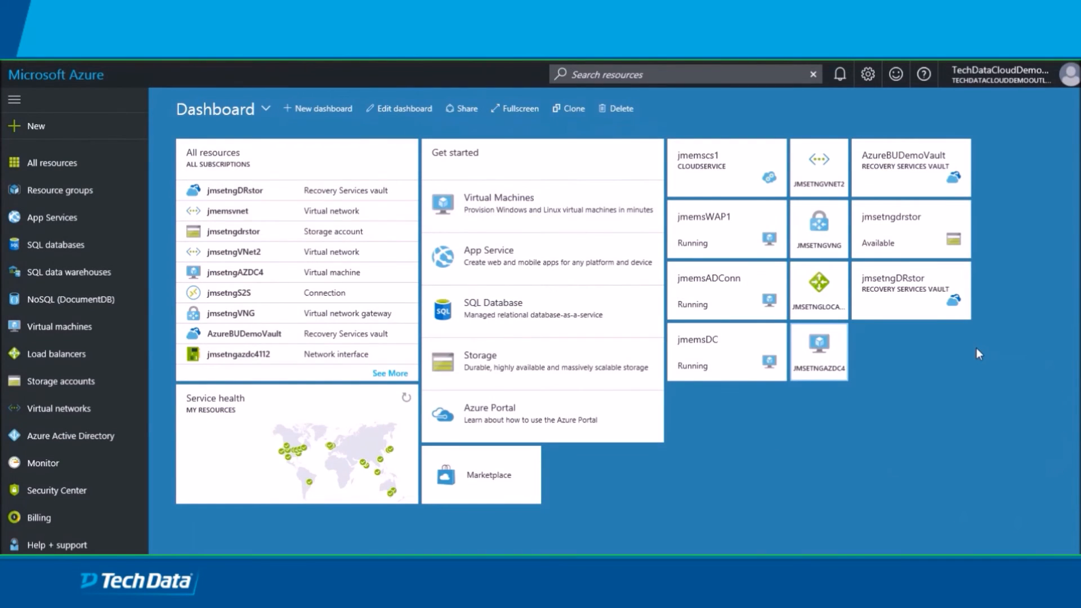
# - Open the RDSQL entry among the replicated items of the jmsetngDRstor Recovery Services vault
pyautogui.click(913, 295)
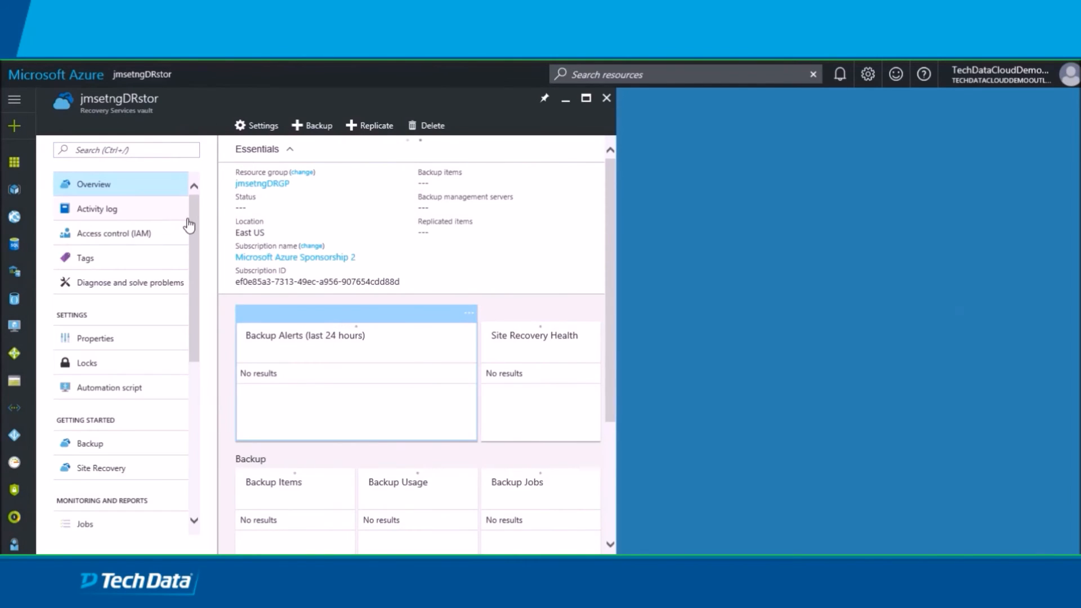
pyautogui.scroll(-3, 179, 301)
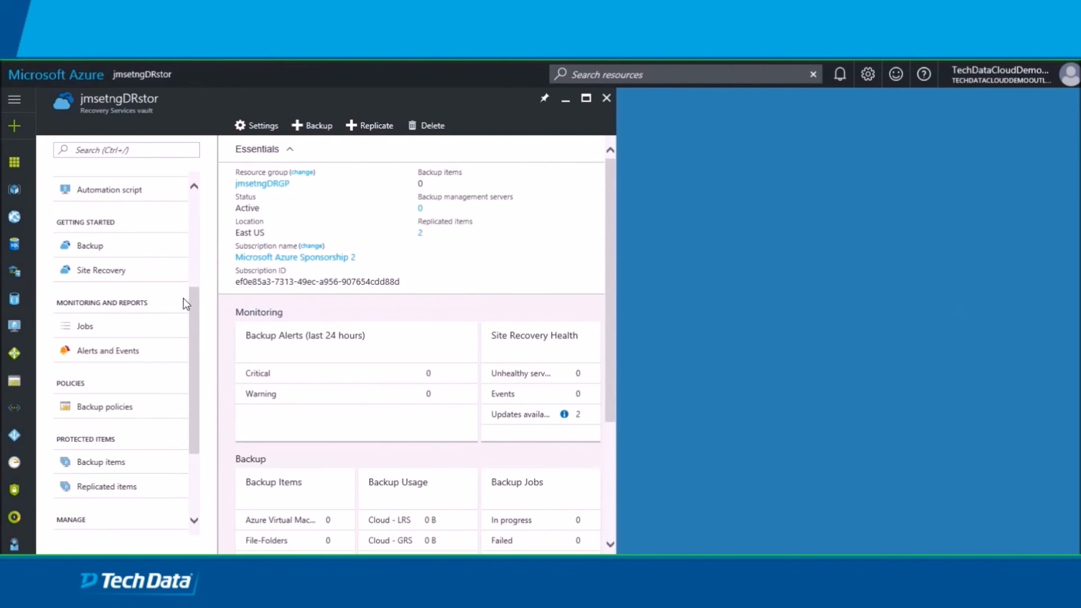
pyautogui.scroll(-2, 189, 302)
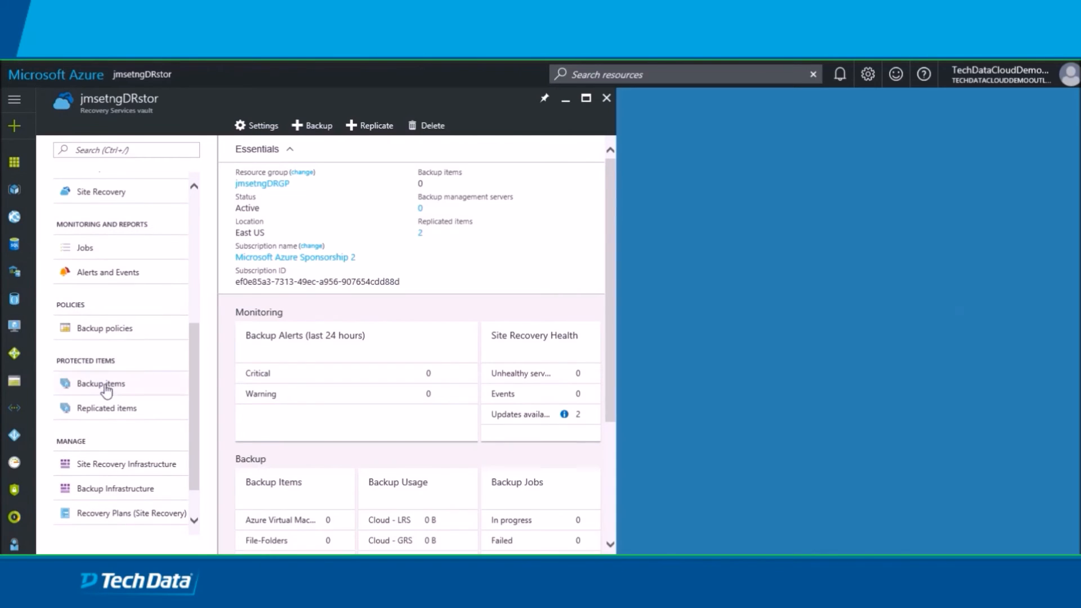
pyautogui.click(108, 410)
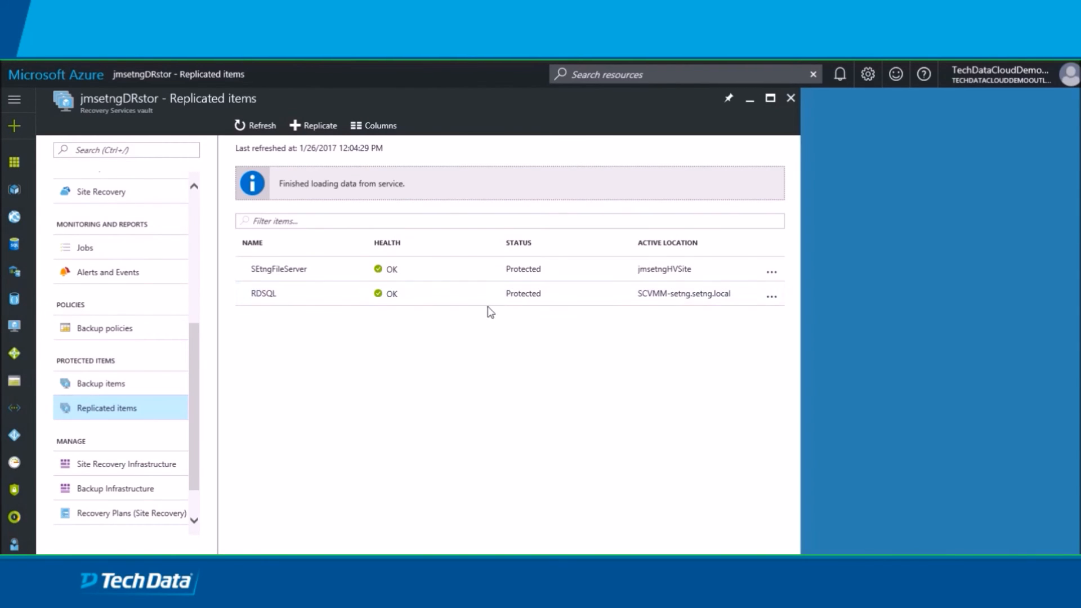
pyautogui.click(512, 299)
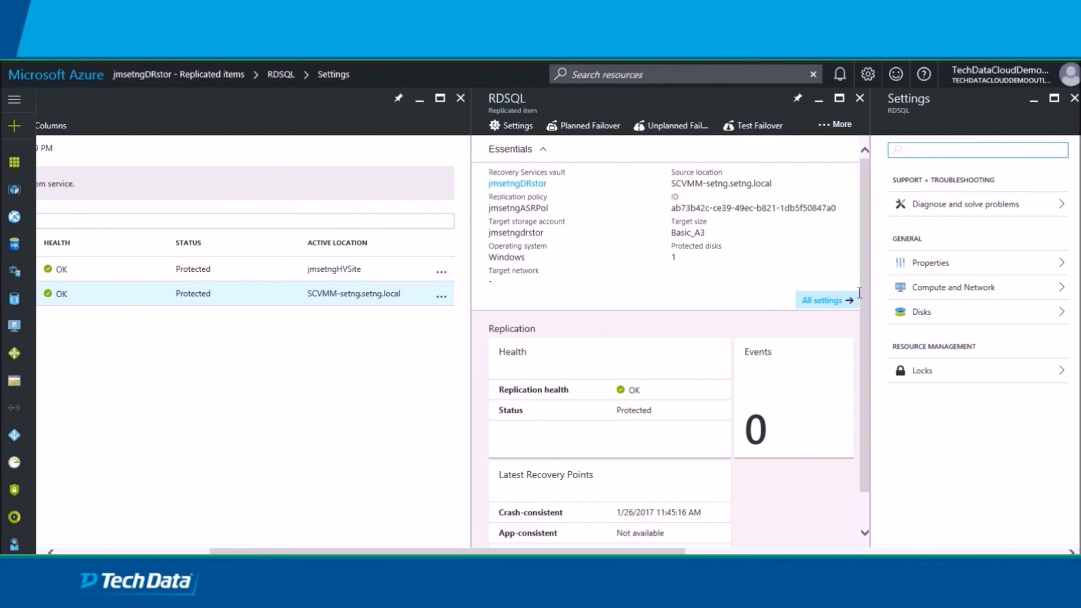
# - Examine RDSQL's replication details, health and latest recovery points
pyautogui.moveTo(864, 280); pyautogui.dragTo(866, 324)
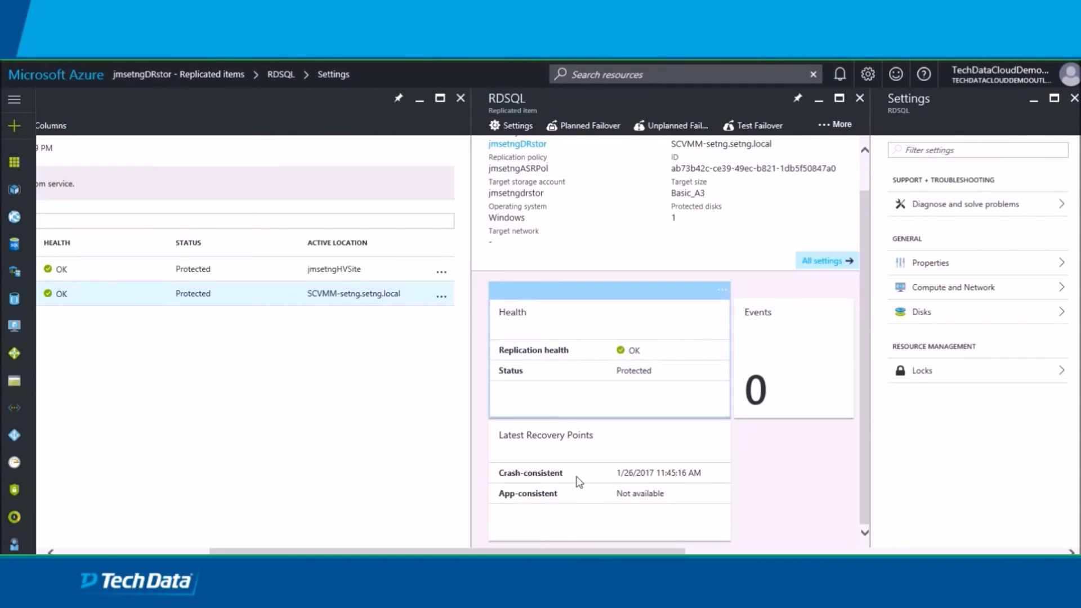
pyautogui.scroll(1, 651, 482)
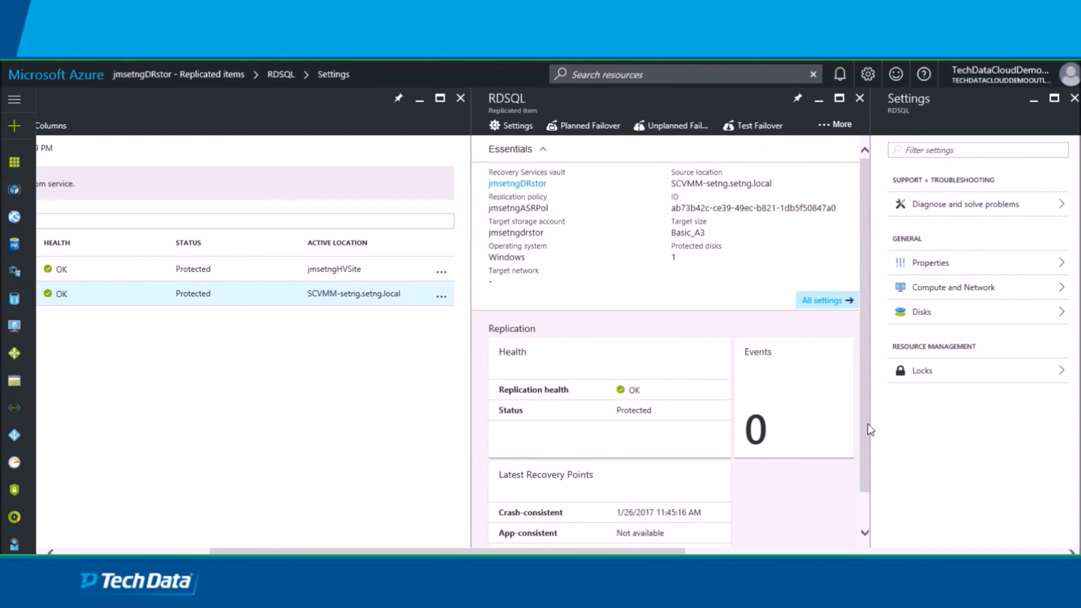
pyautogui.moveTo(866, 429); pyautogui.dragTo(863, 398)
pyautogui.scroll(-1, 670, 338)
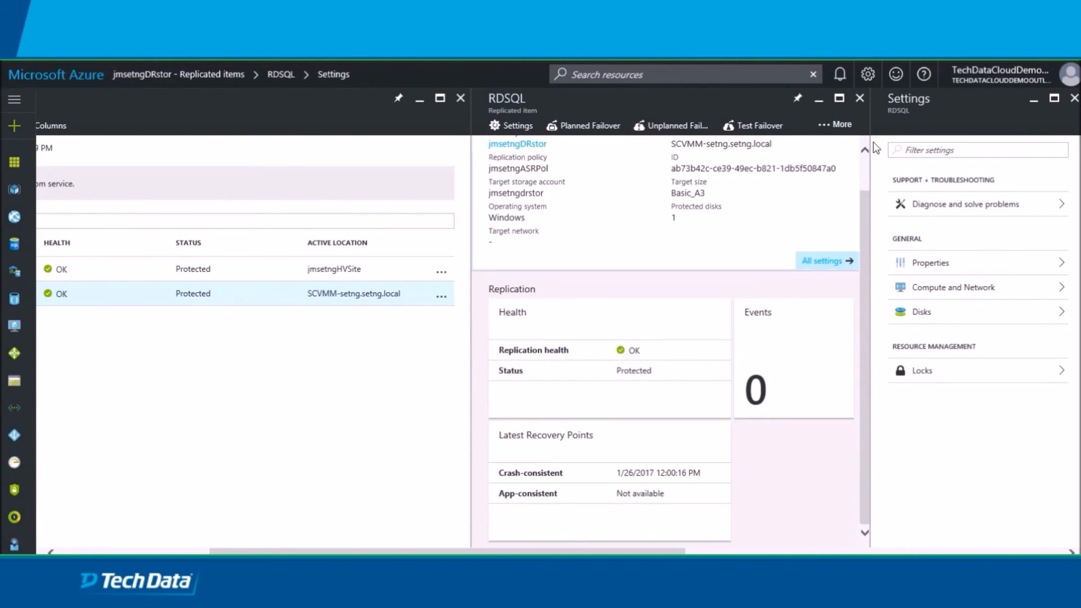
# - Start a test failover for RDSQL and check which target networks its Compute and Network settings offer
pyautogui.click(761, 129)
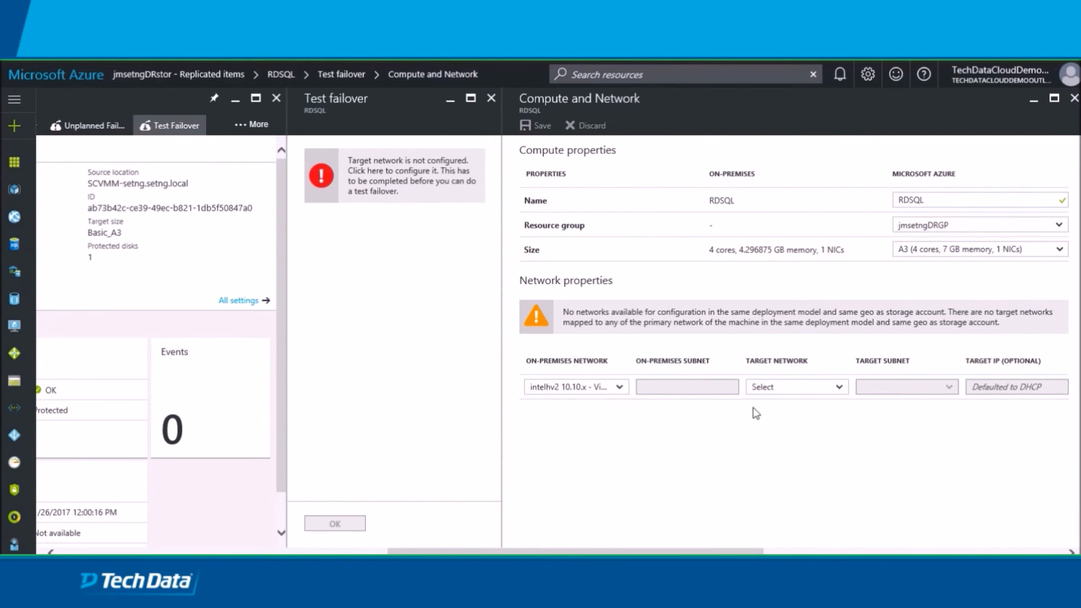
pyautogui.click(836, 392)
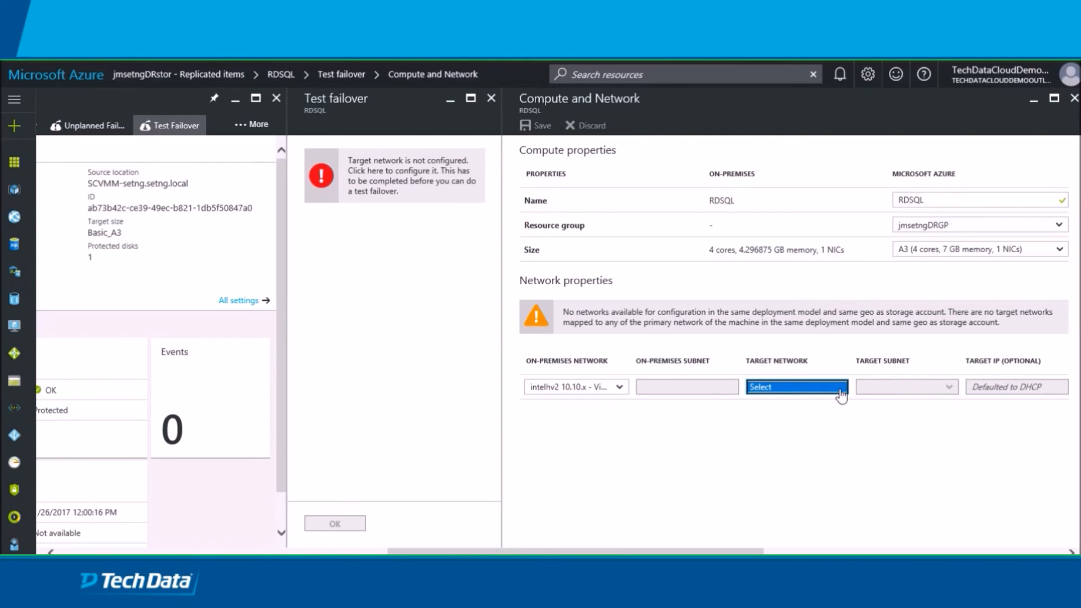
pyautogui.click(839, 391)
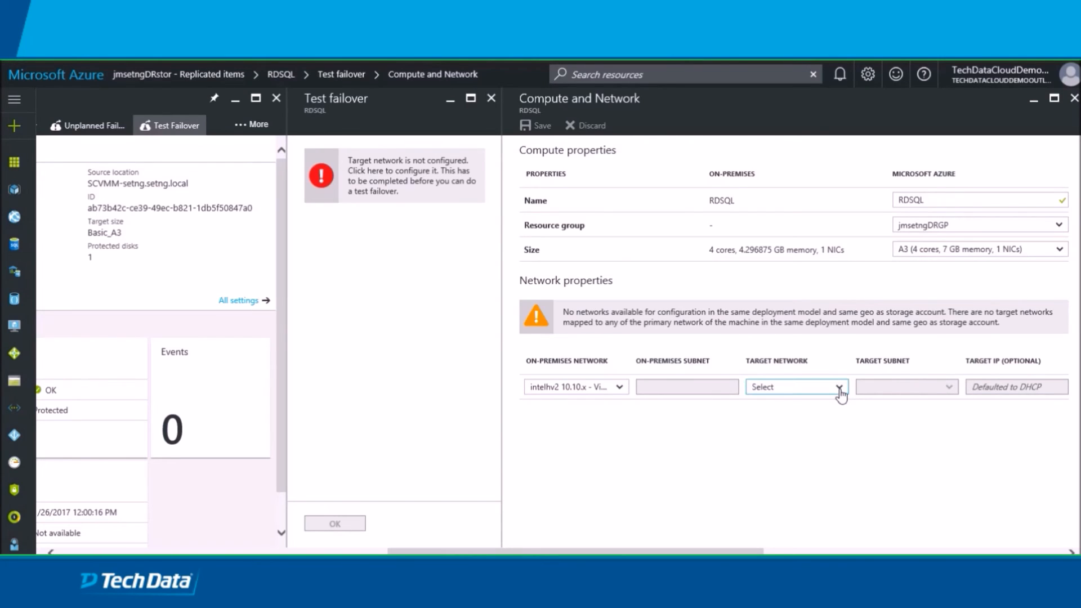
pyautogui.click(838, 388)
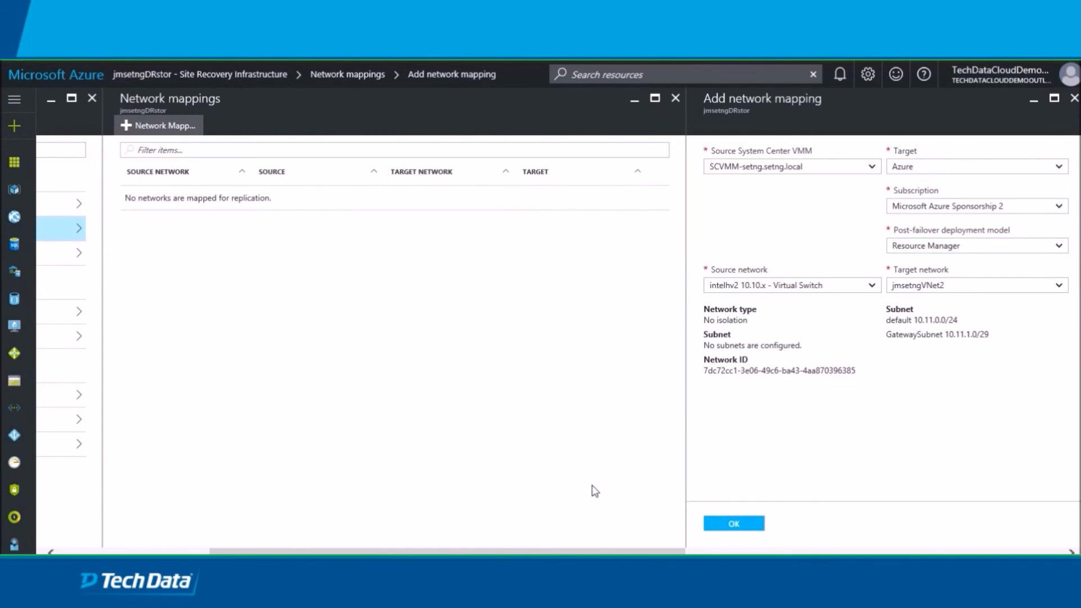
# - Add a Resource Manager network mapping from the VMM network intelhv2 10.10.x - Virtual Switch to the Azure network jmsetngVNet2
pyautogui.moveTo(479, 553); pyautogui.dragTo(304, 532)
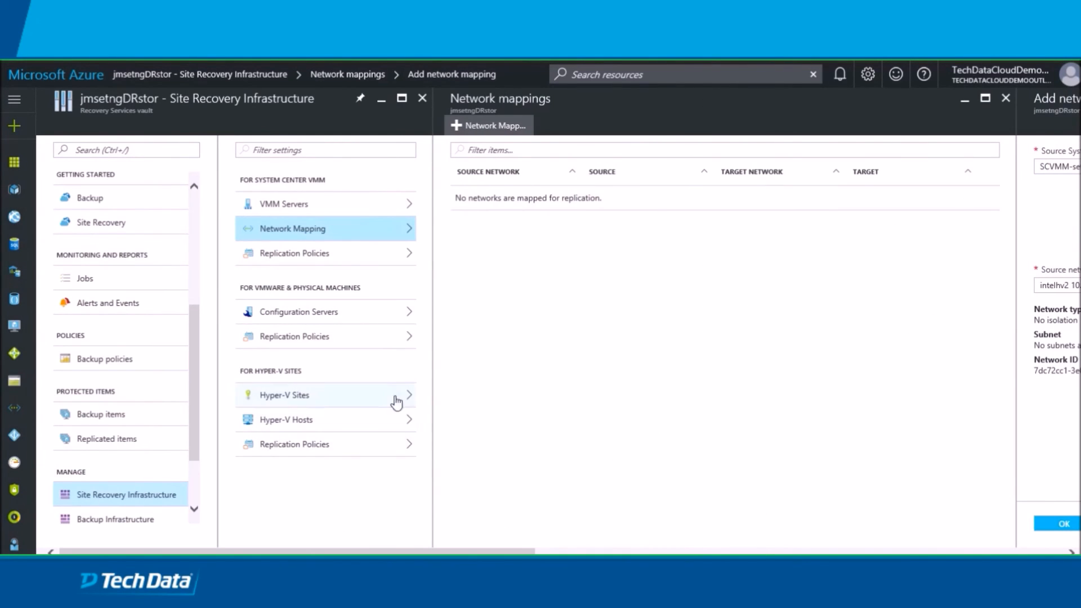
pyautogui.click(100, 494)
pyautogui.moveTo(413, 553); pyautogui.dragTo(700, 552)
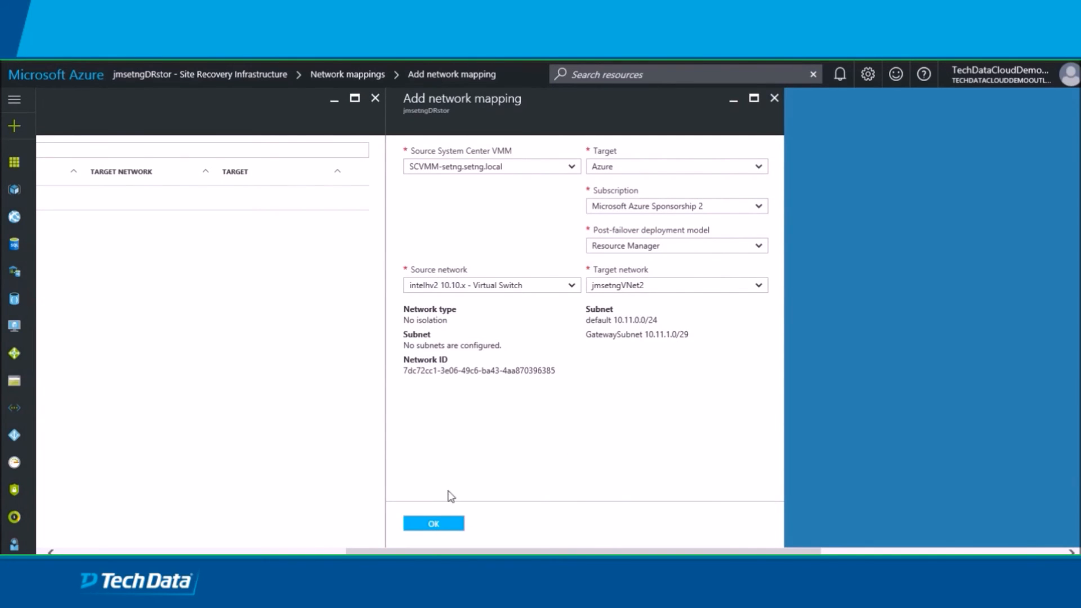
pyautogui.click(433, 525)
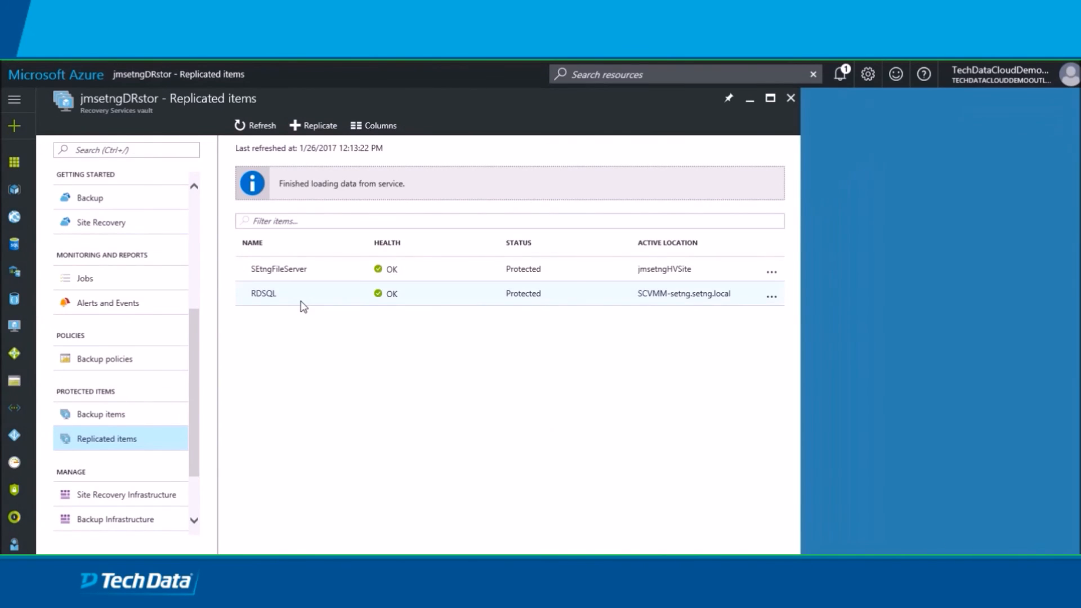
# - Run a test failover of RDSQL from the latest processed recovery point into the Azure virtual network jmemsvnet
pyautogui.click(301, 299)
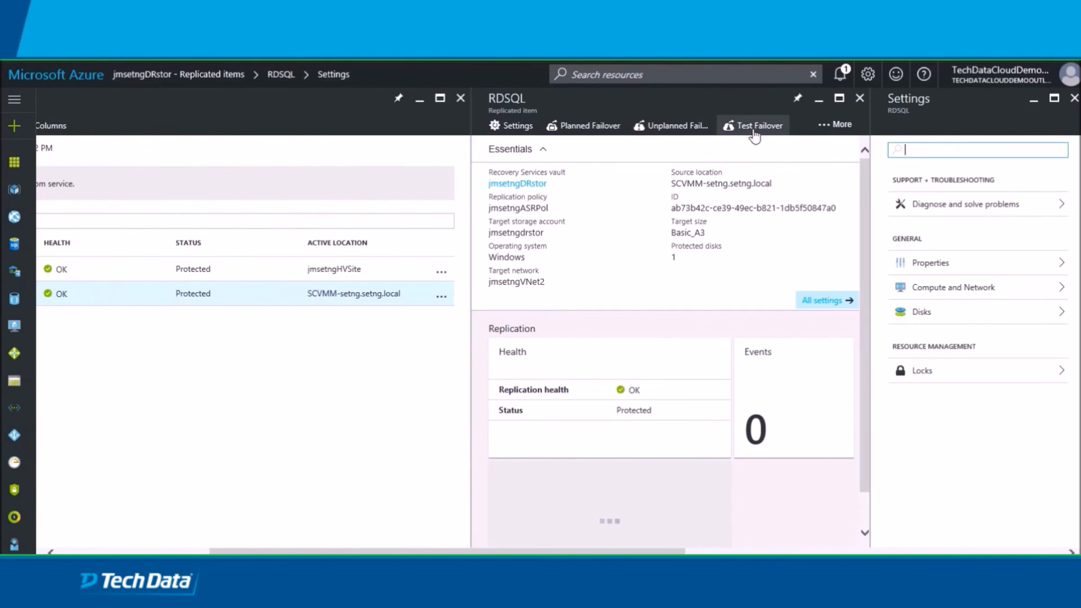
pyautogui.click(755, 130)
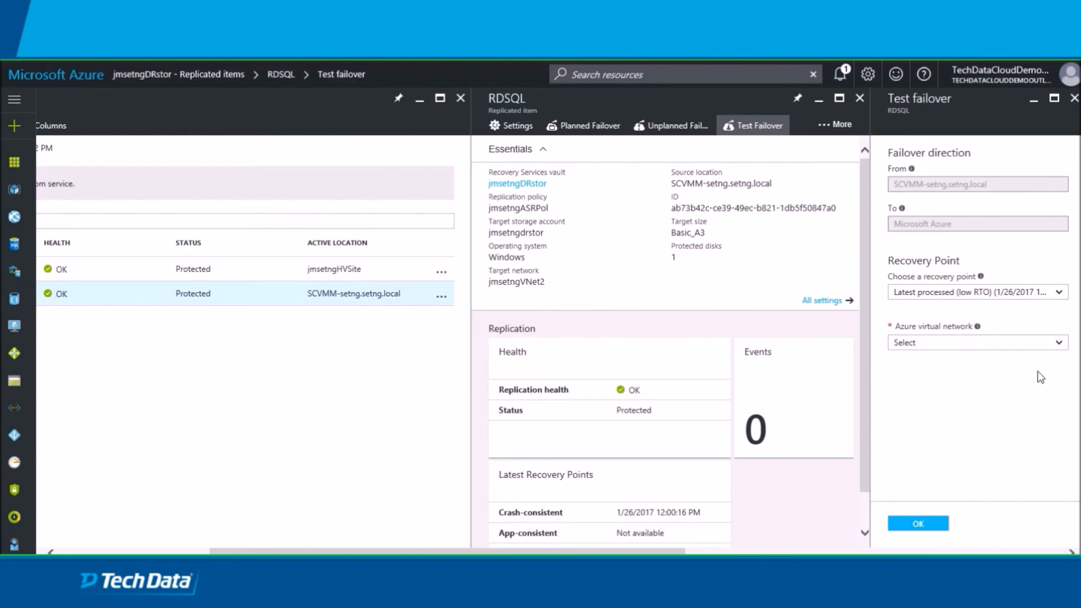
pyautogui.click(1060, 344)
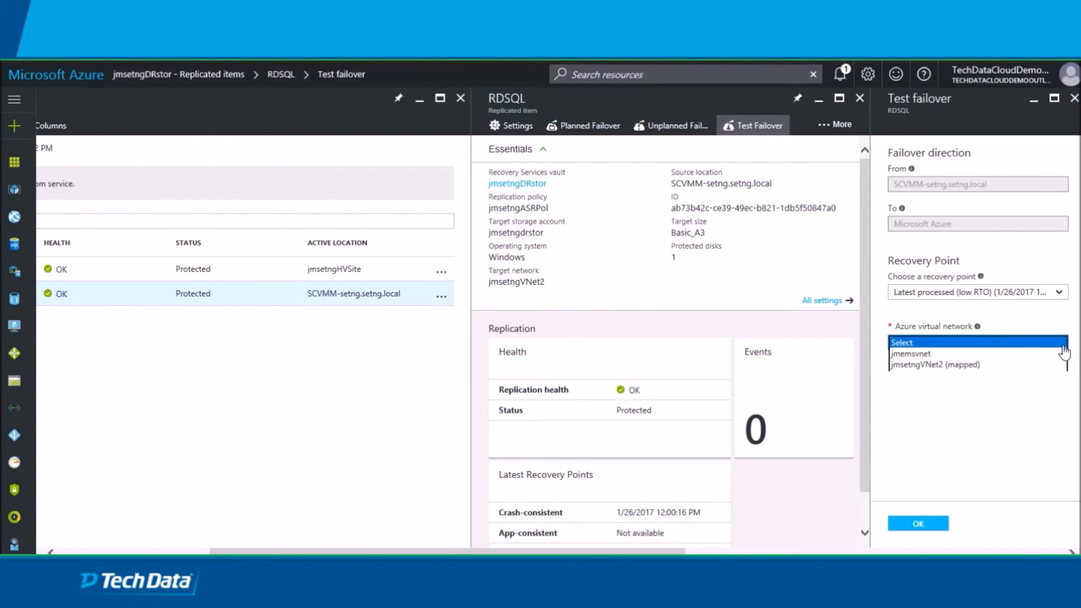
pyautogui.click(1010, 370)
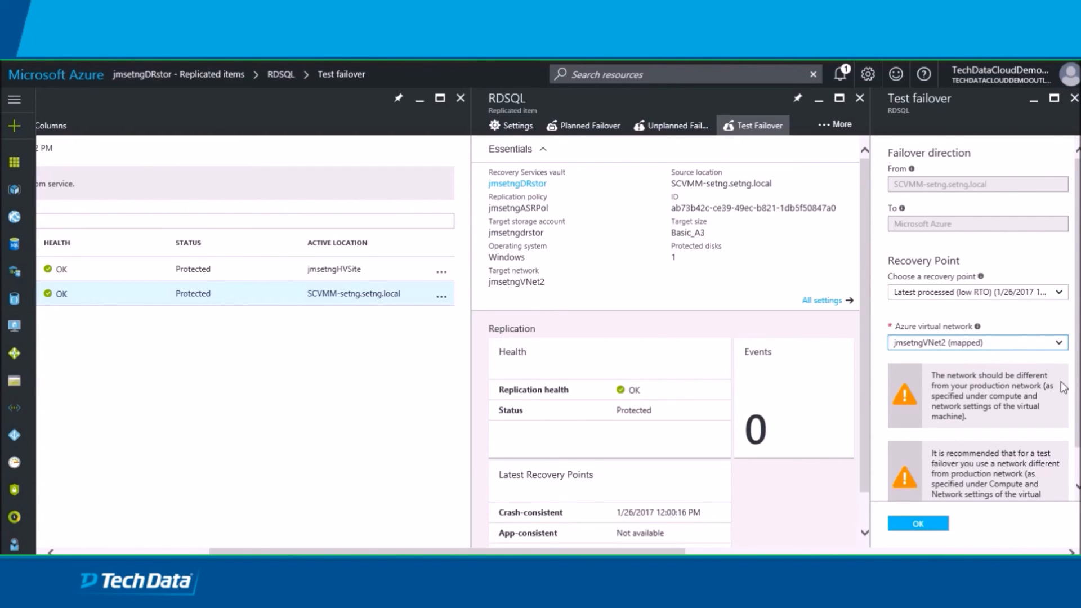
pyautogui.click(1060, 345)
pyautogui.click(1037, 333)
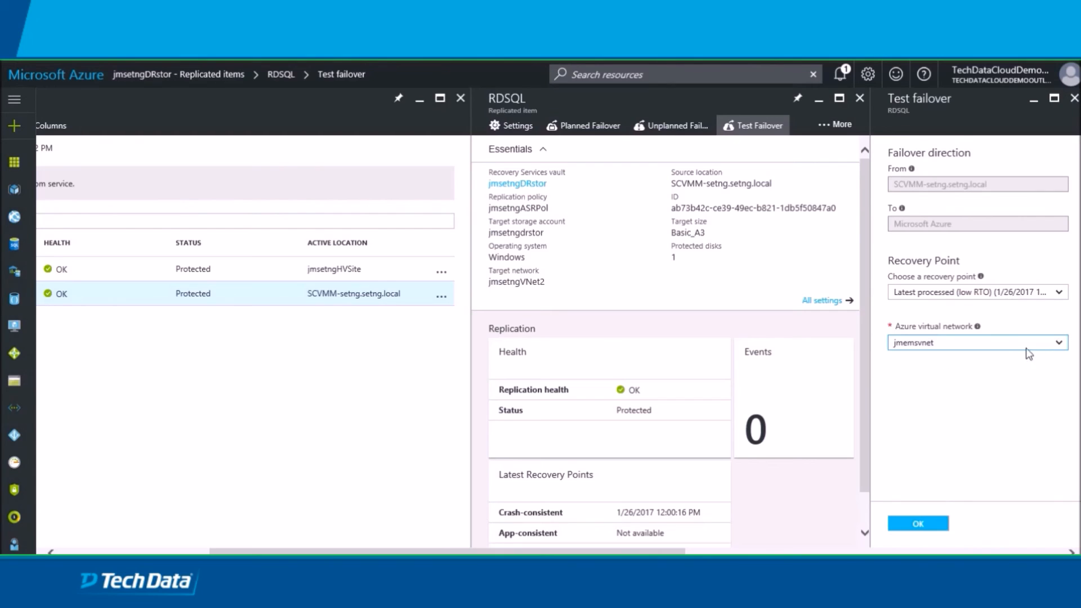
pyautogui.click(1058, 344)
pyautogui.click(1009, 355)
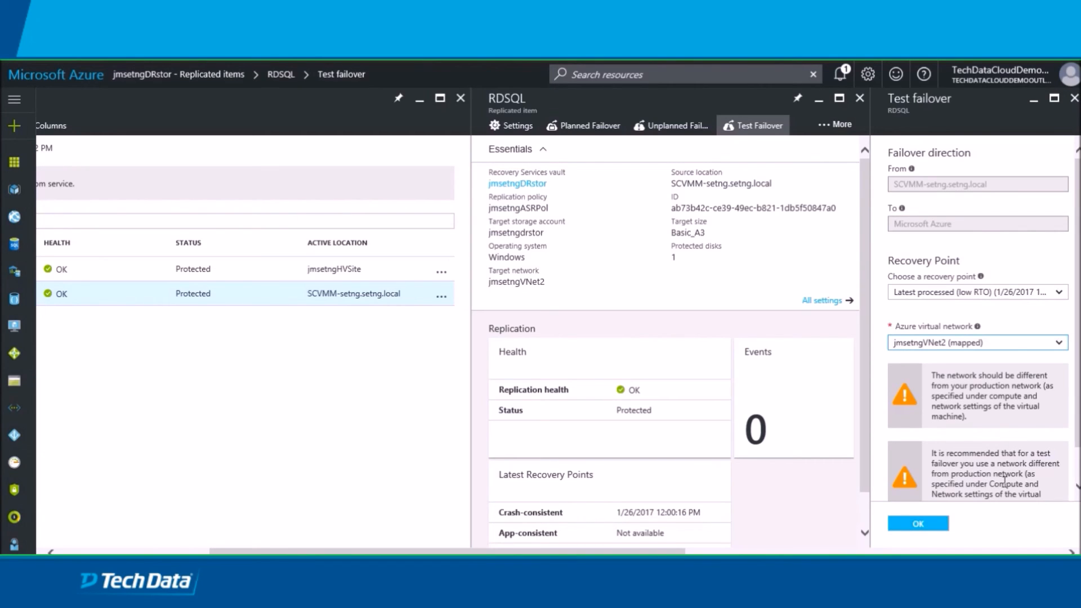
pyautogui.click(1059, 343)
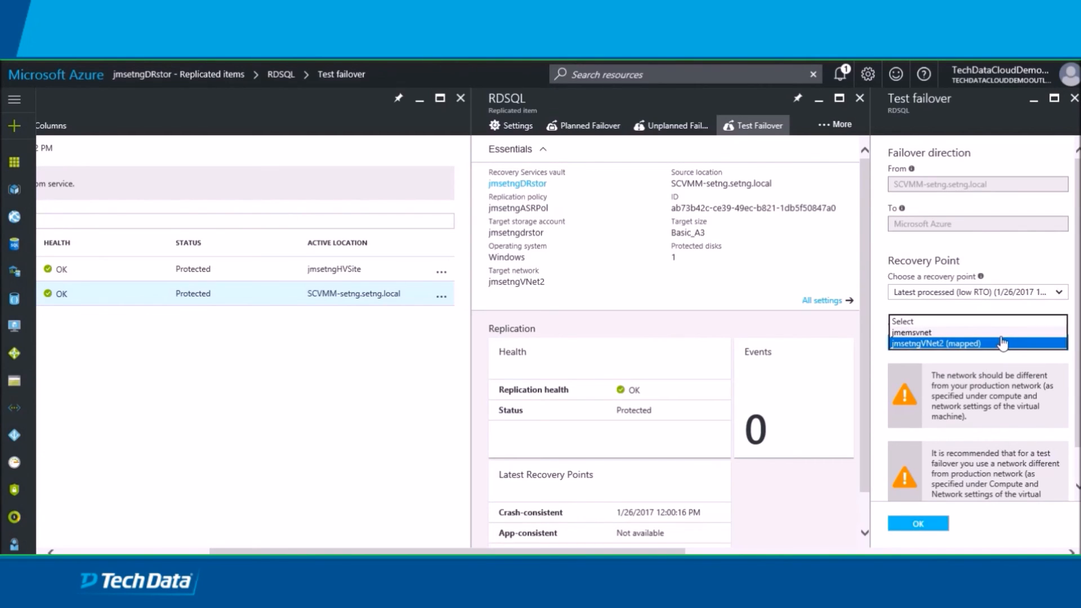
pyautogui.click(1001, 333)
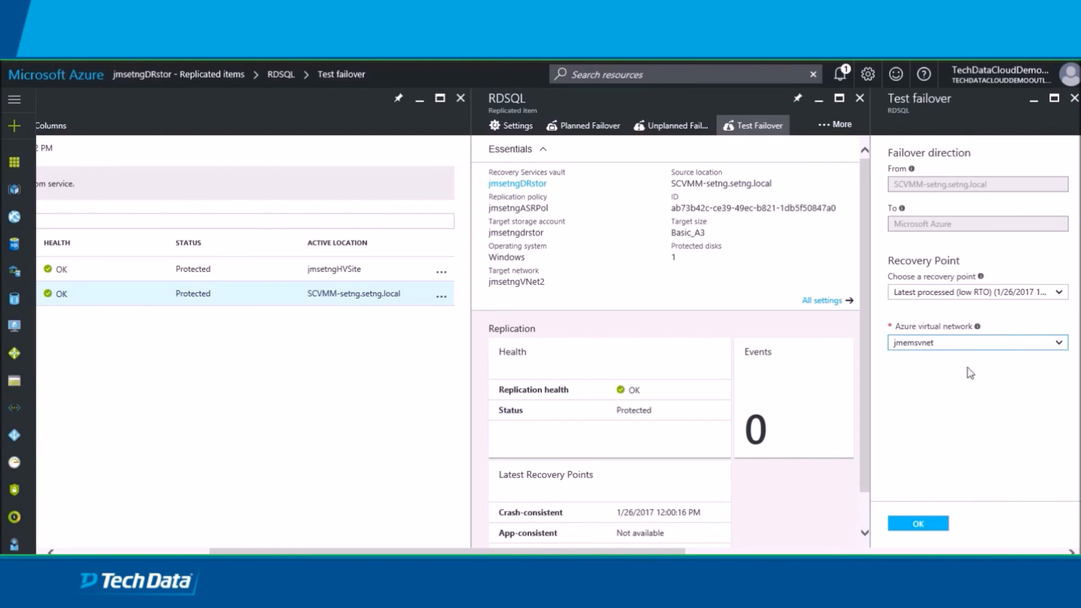
pyautogui.click(915, 525)
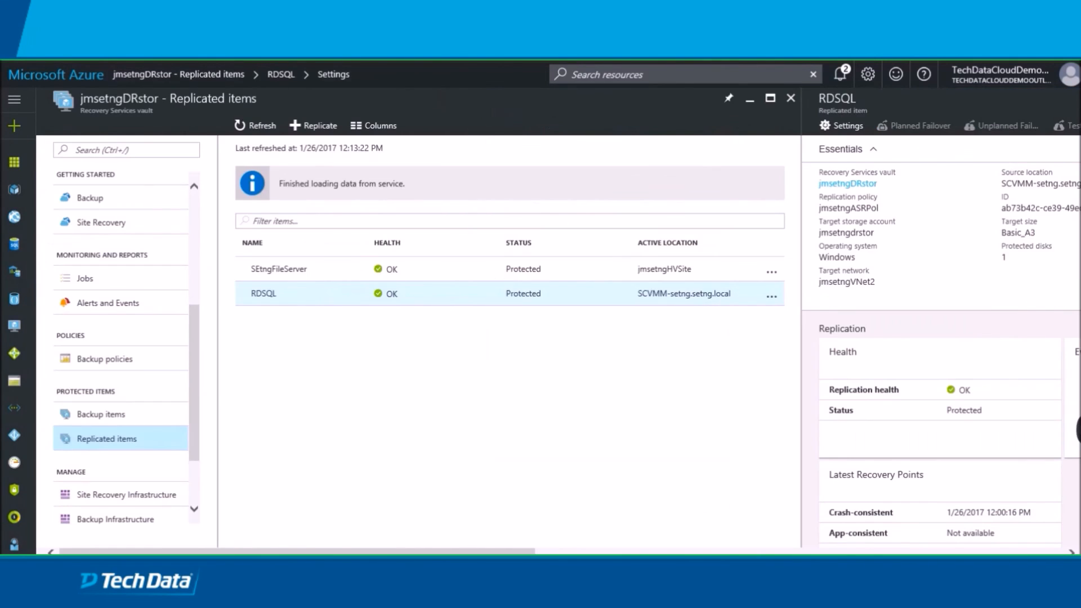
# - Check the progress of RDSQL's test failover job among the vault's Site Recovery jobs
pyautogui.click(85, 278)
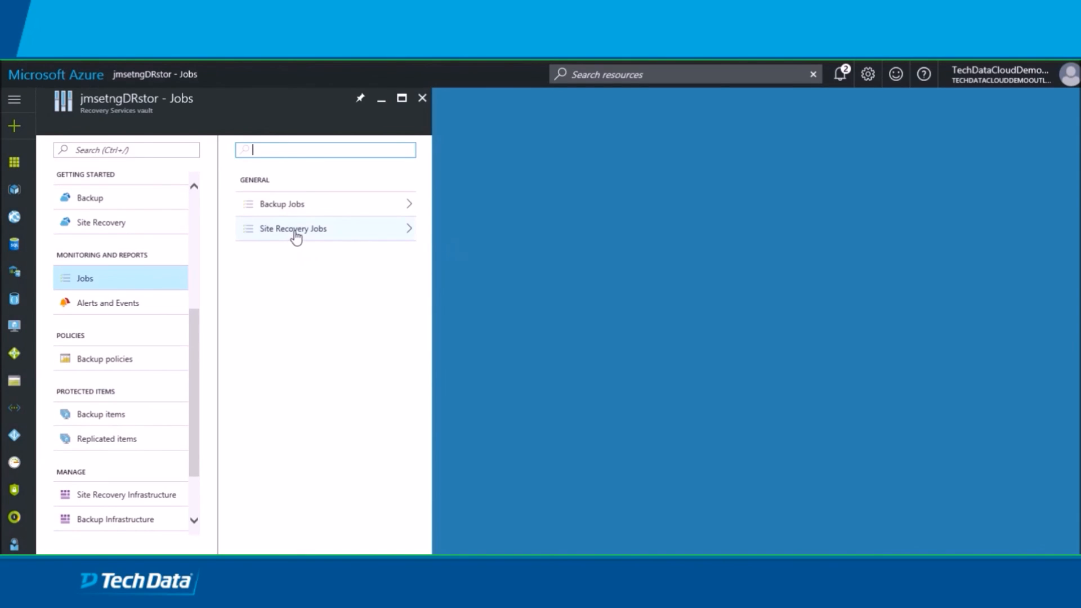
pyautogui.click(303, 231)
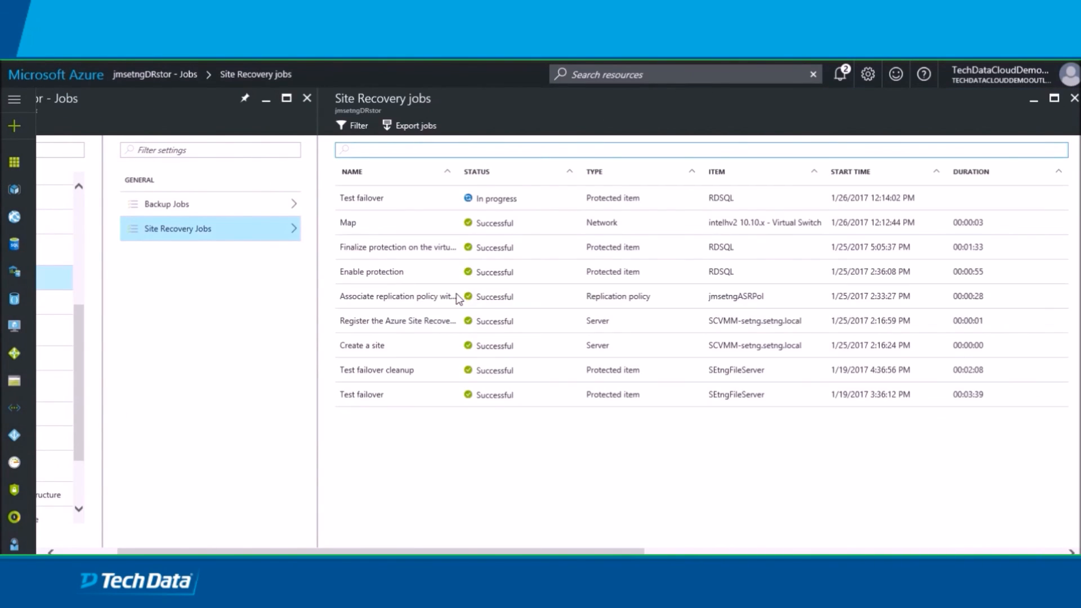
pyautogui.click(428, 200)
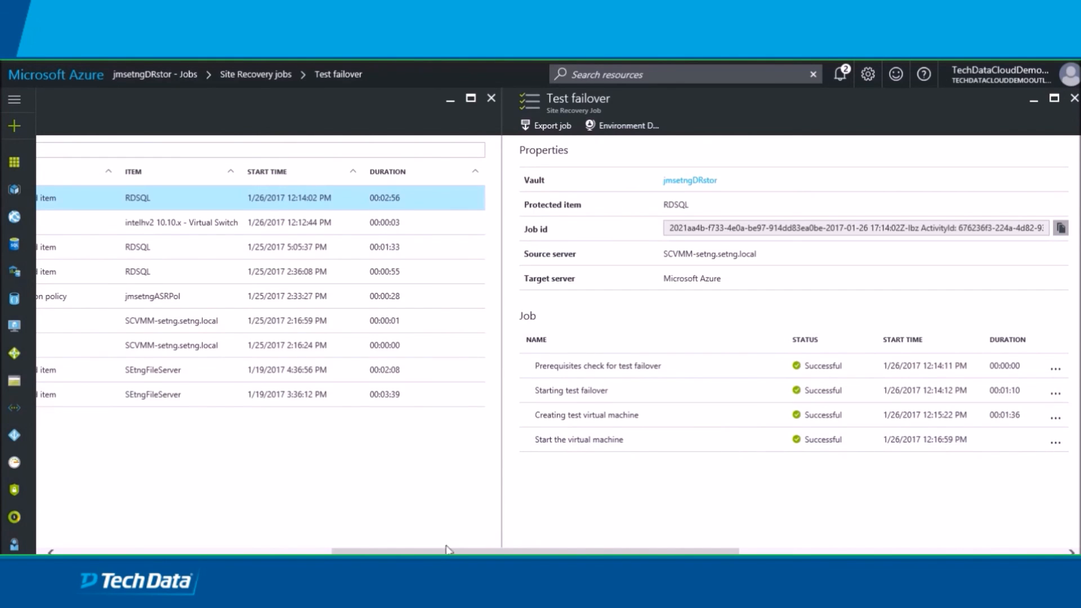
pyautogui.moveTo(447, 549); pyautogui.dragTo(174, 551)
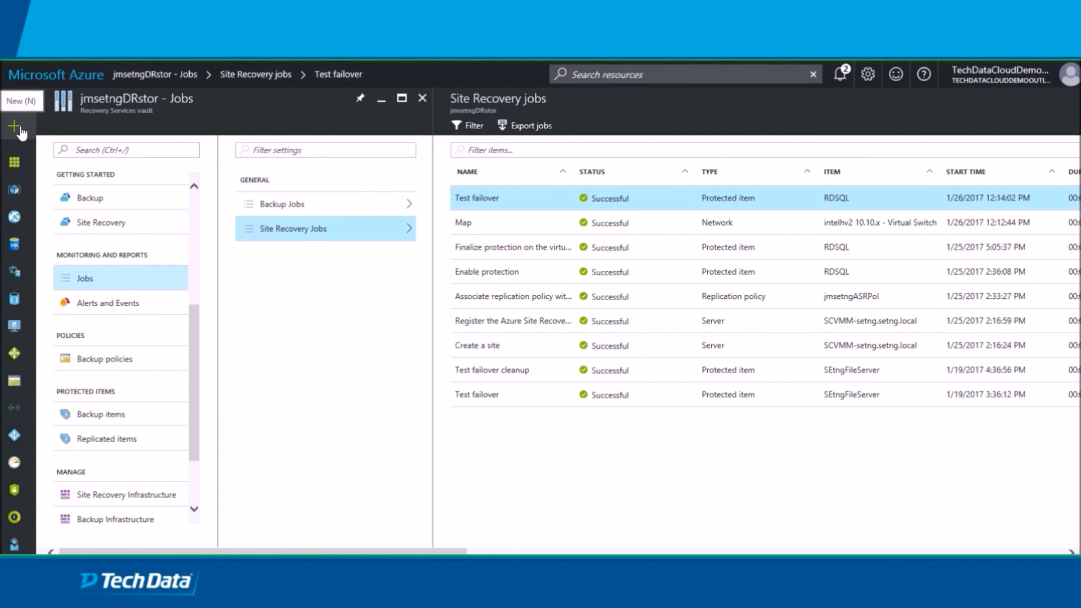
# - Open the RDSQL-test virtual machine created by the test failover and examine its settings, overview and monitoring
pyautogui.click(60, 81)
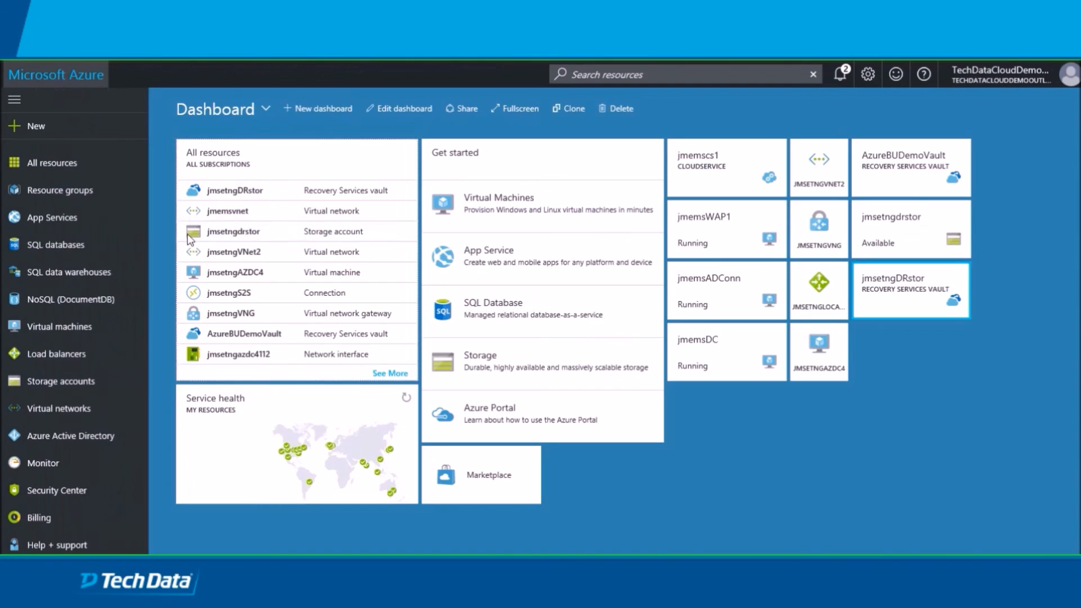
pyautogui.click(74, 328)
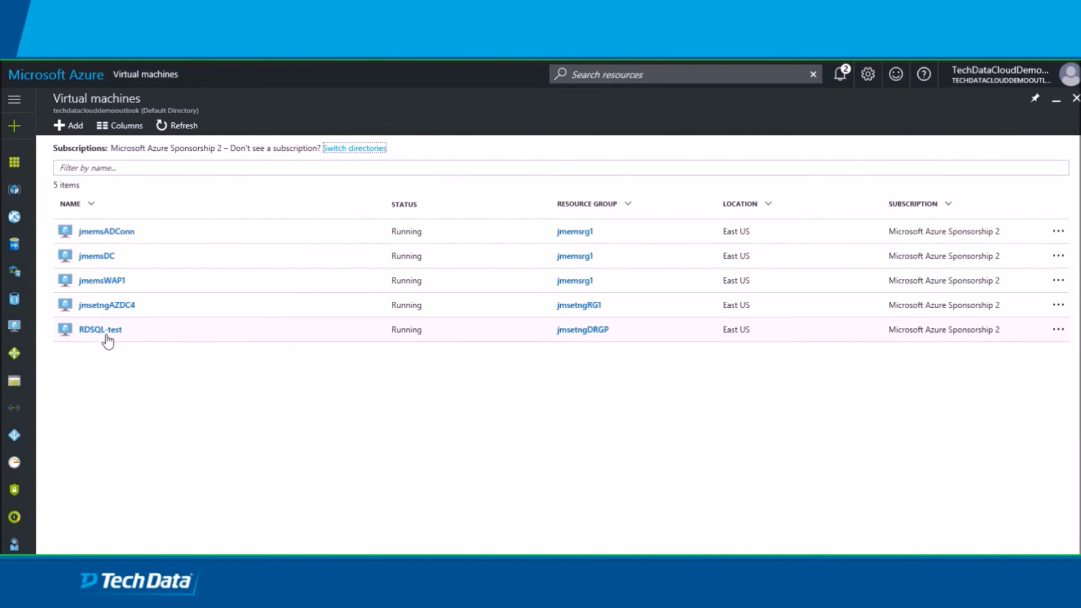
pyautogui.click(99, 330)
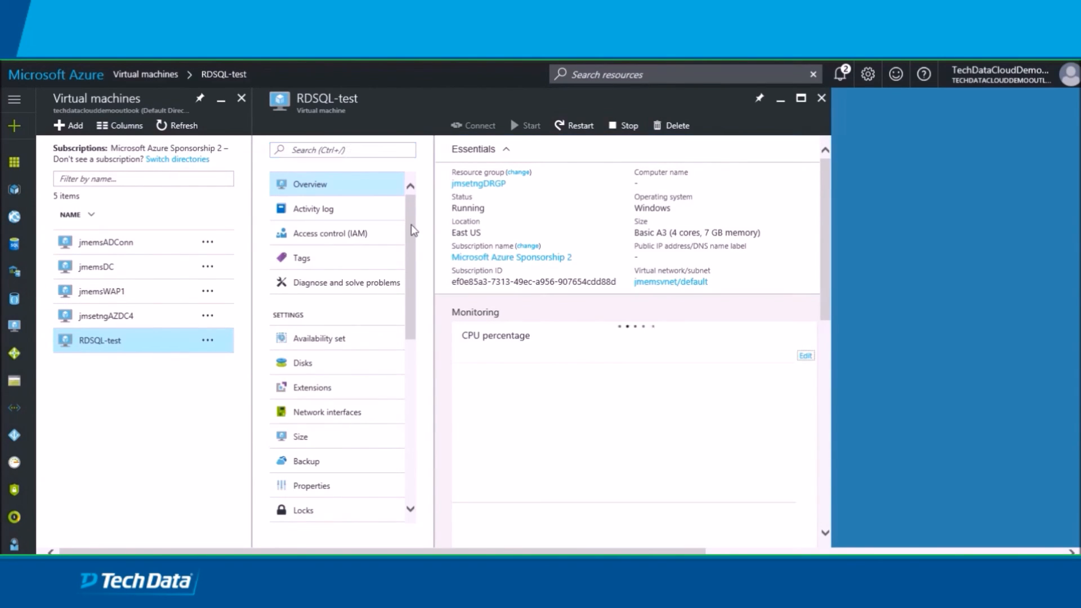
pyautogui.moveTo(411, 221); pyautogui.dragTo(403, 252)
pyautogui.moveTo(823, 235)
pyautogui.mouseDown()
pyautogui.moveTo(790, 437)
pyautogui.moveTo(813, 220)
pyautogui.mouseUp()
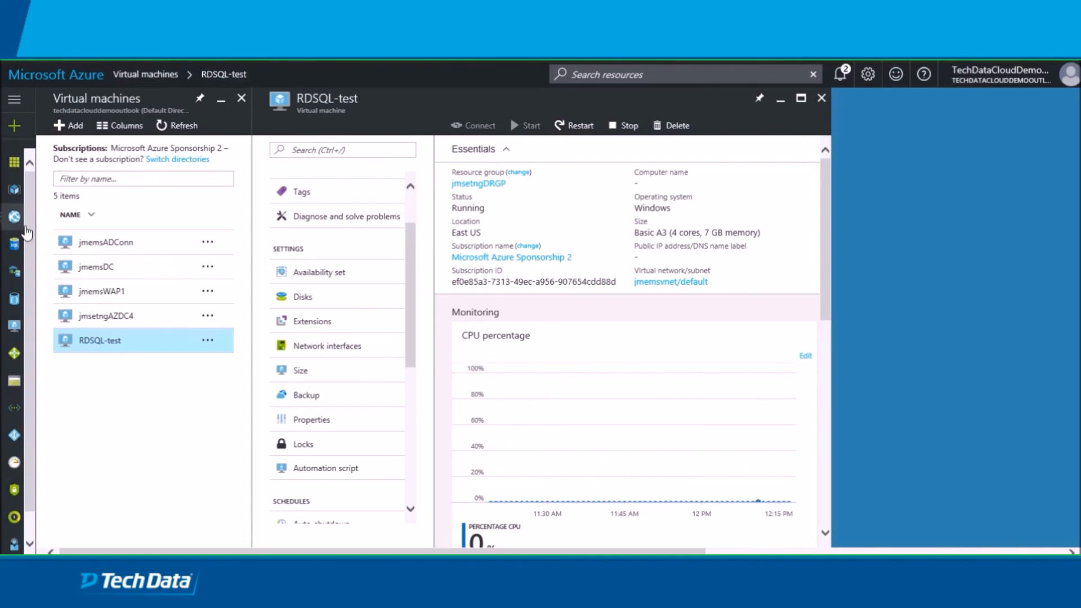
# - Open the RDSQL replicated item in the jmsetngDRstor Recovery Services vault and show all of its settings
pyautogui.click(75, 83)
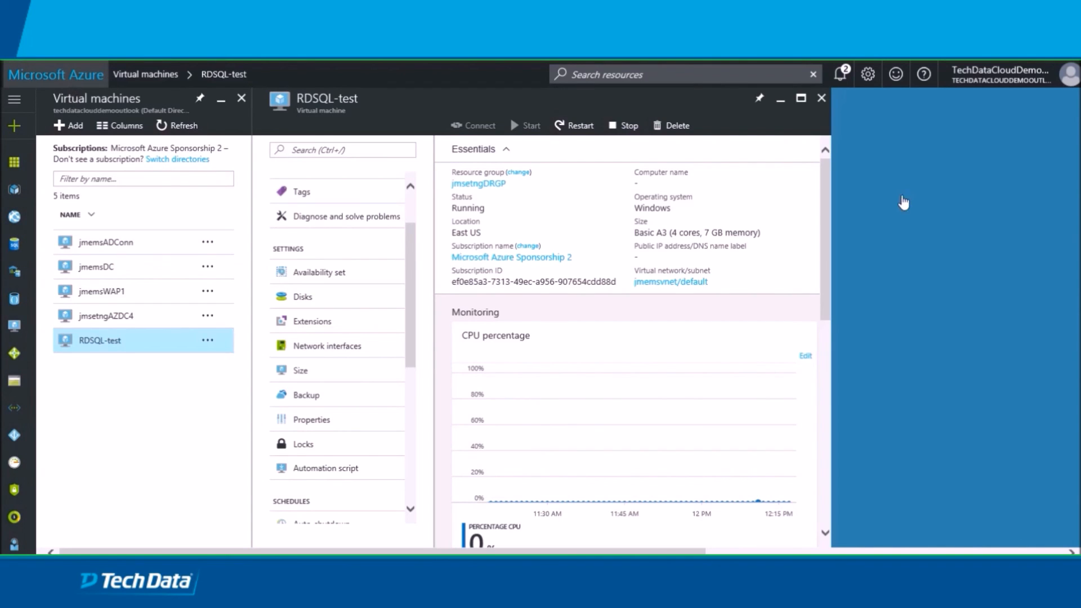
pyautogui.click(878, 278)
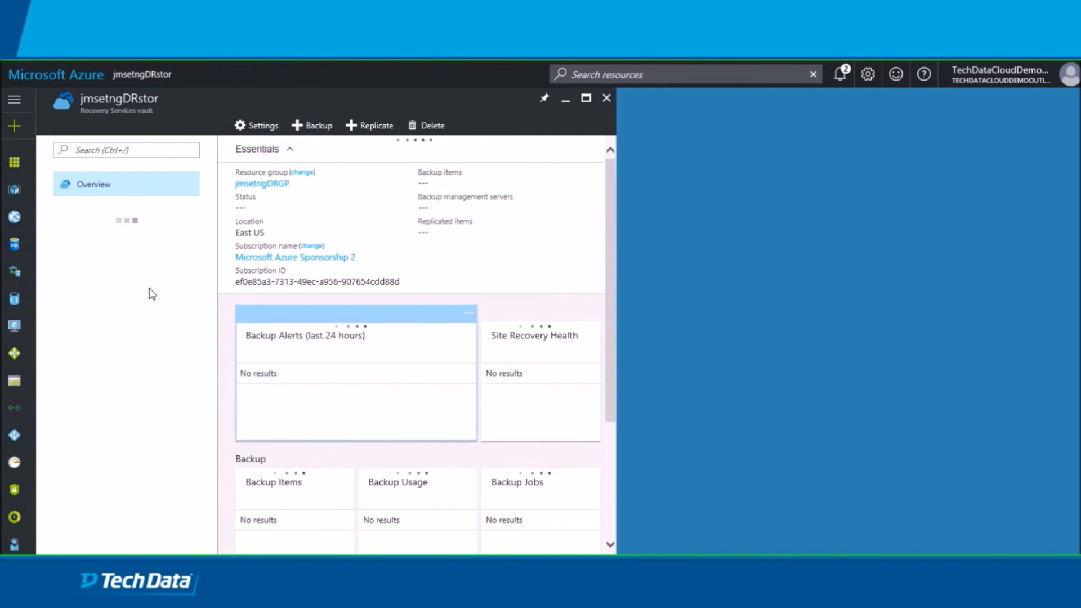
pyautogui.scroll(-5, 149, 298)
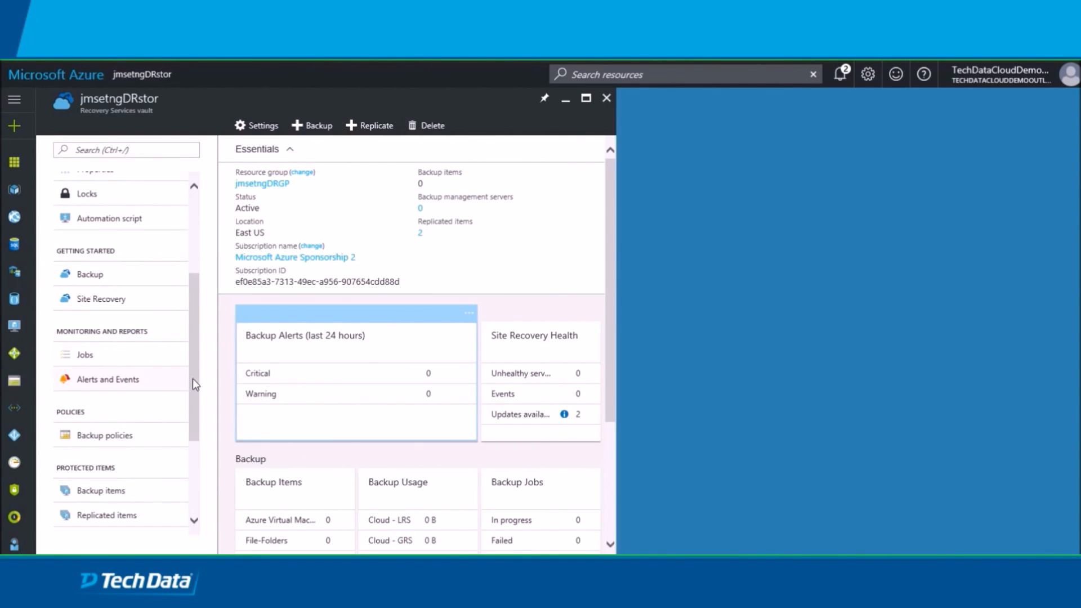
pyautogui.scroll(-3, 169, 428)
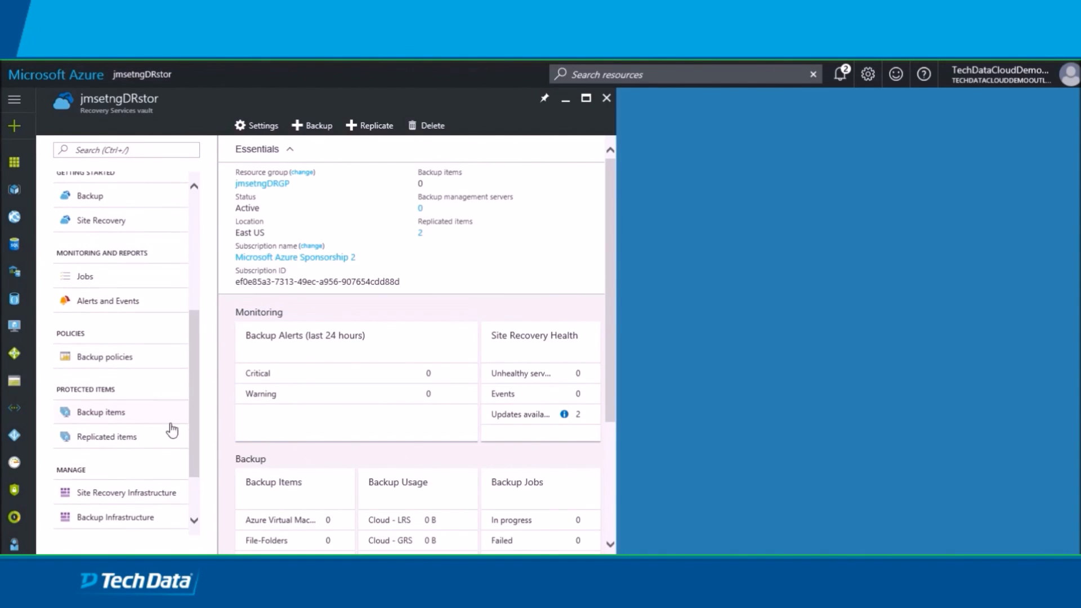
pyautogui.click(98, 446)
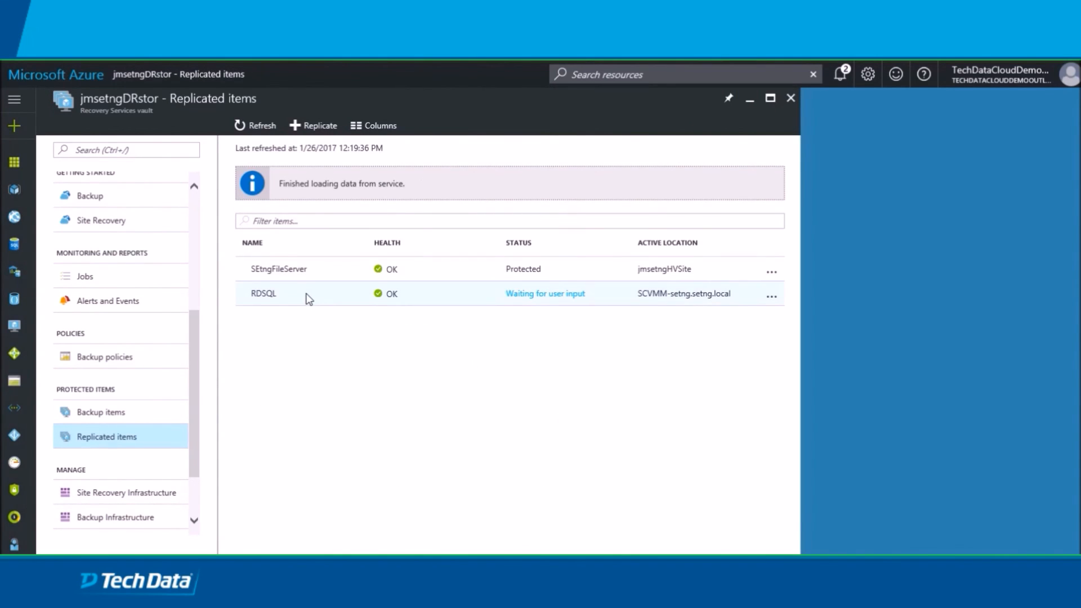
pyautogui.click(471, 294)
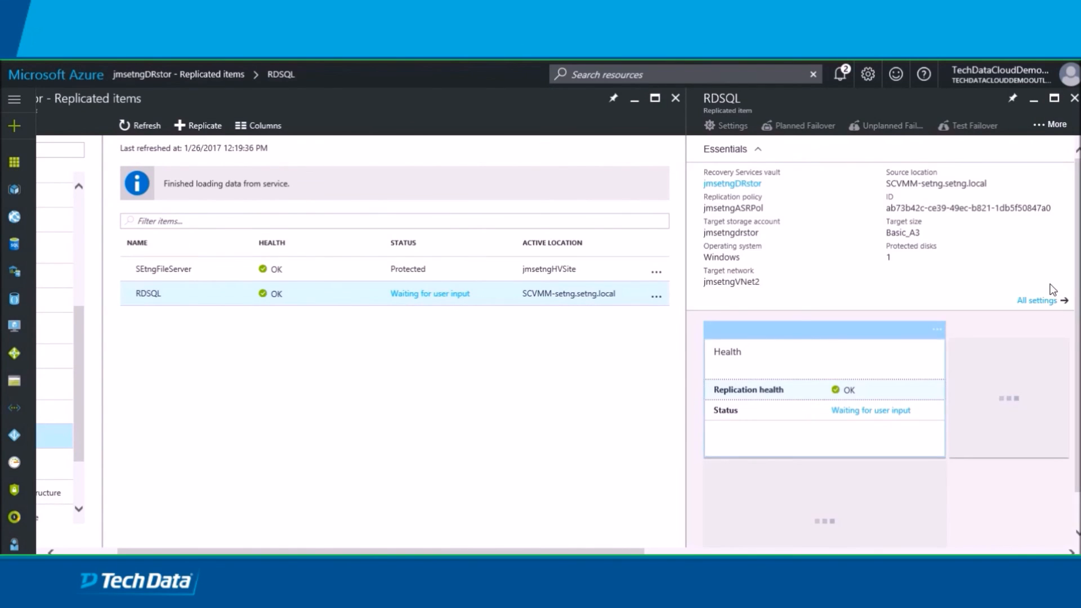
pyautogui.click(1043, 299)
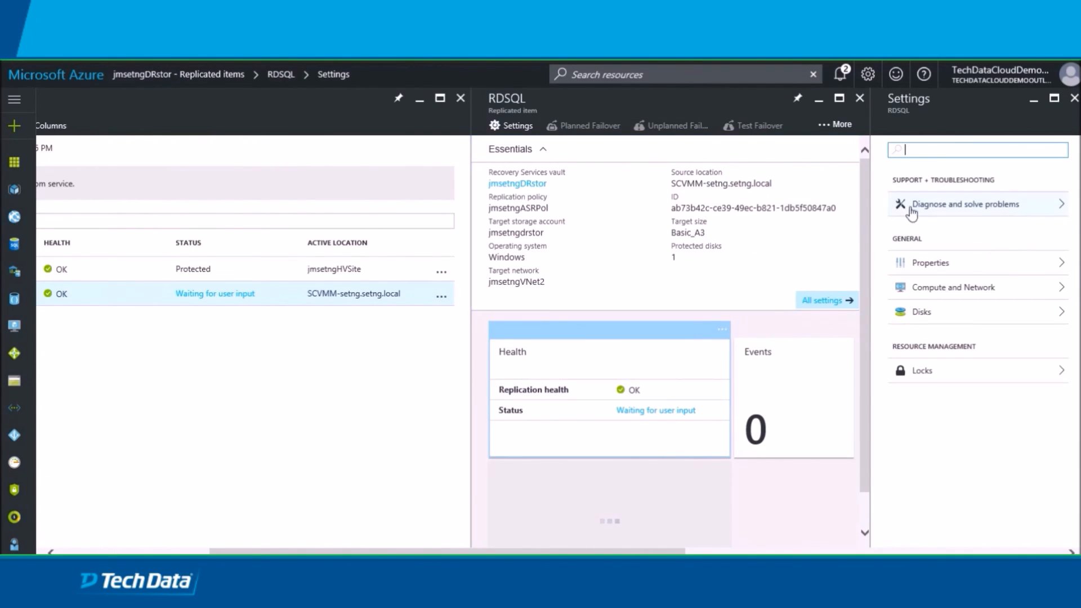
# - Clean up RDSQL's test failover with the note "All good", marking testing complete and deleting the test failover virtual machine
pyautogui.click(834, 129)
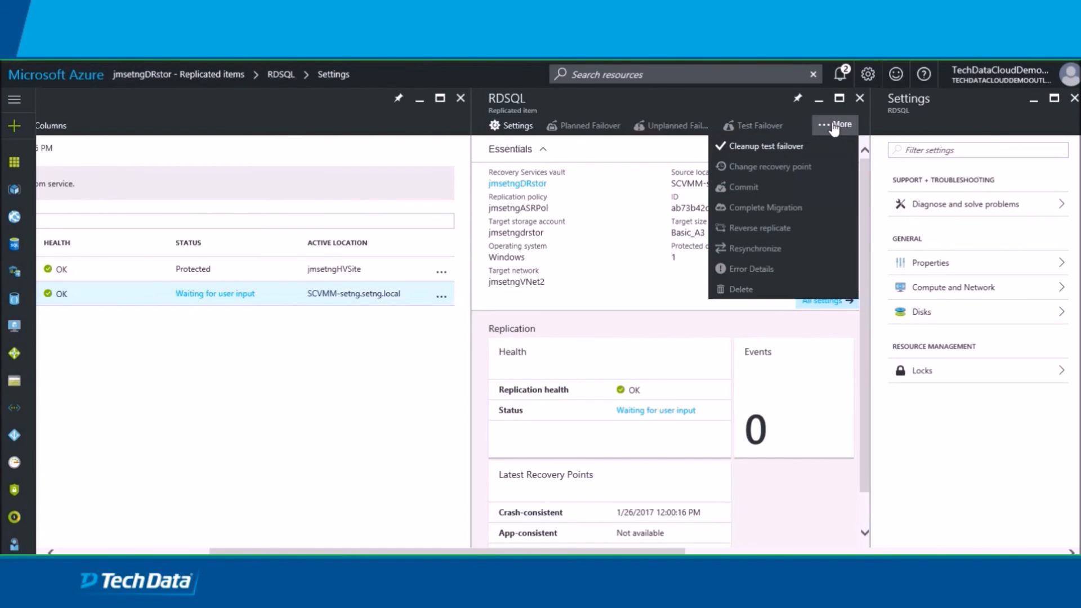
pyautogui.click(760, 147)
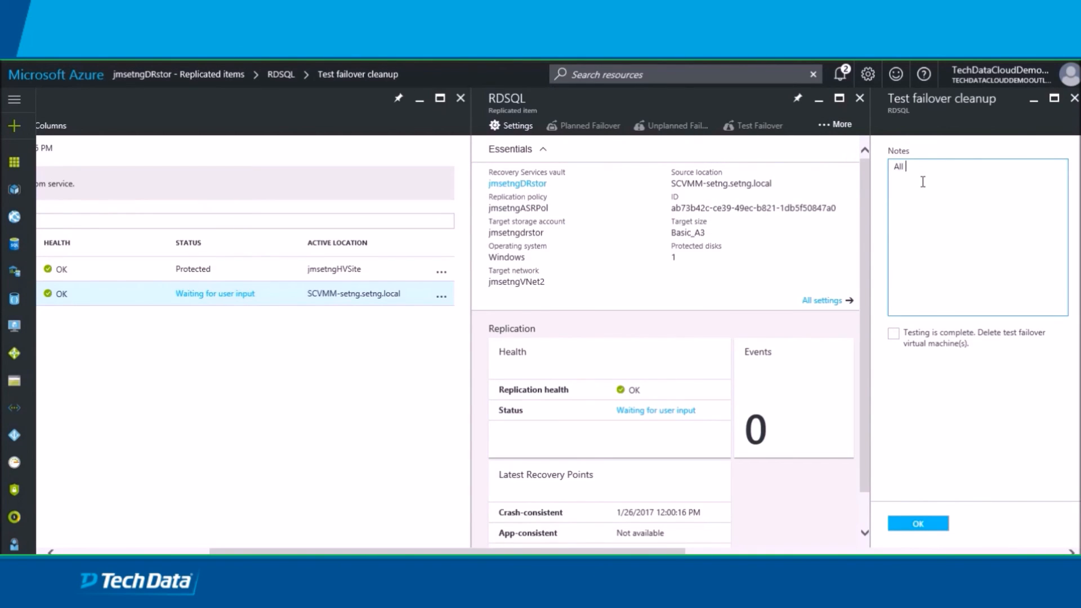
pyautogui.click(894, 335)
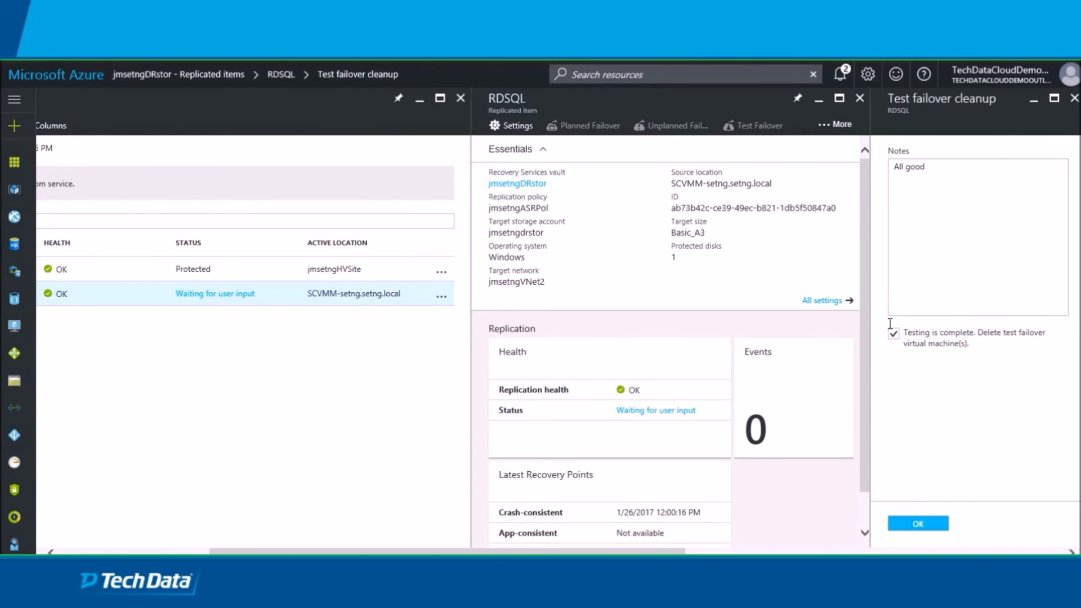
pyautogui.click(913, 525)
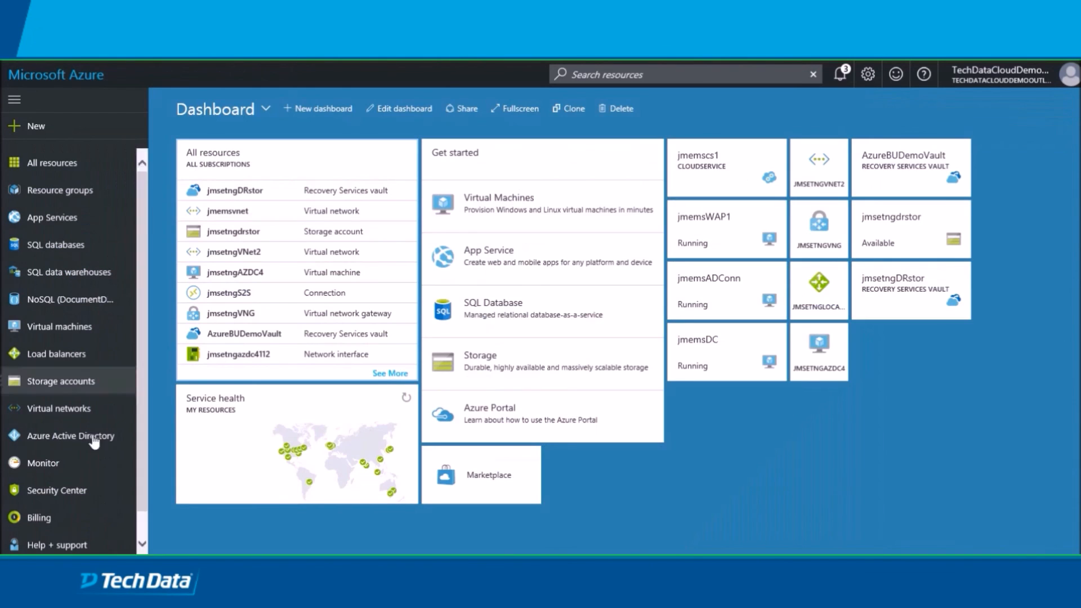
# - Check the list of virtual machines for the RDSQL-test machine after the test failover cleanup
pyautogui.click(74, 324)
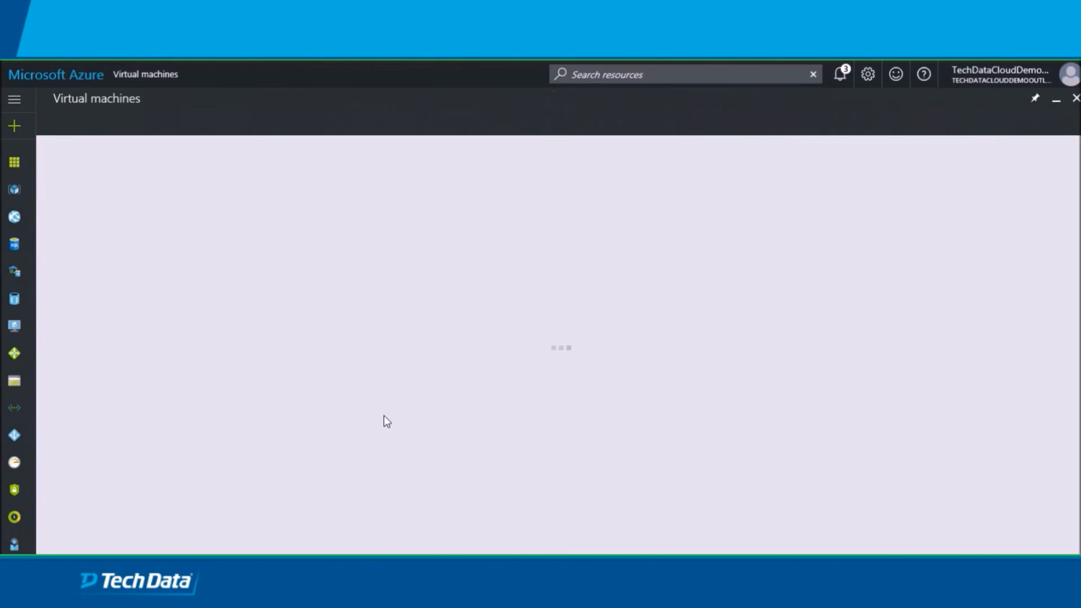